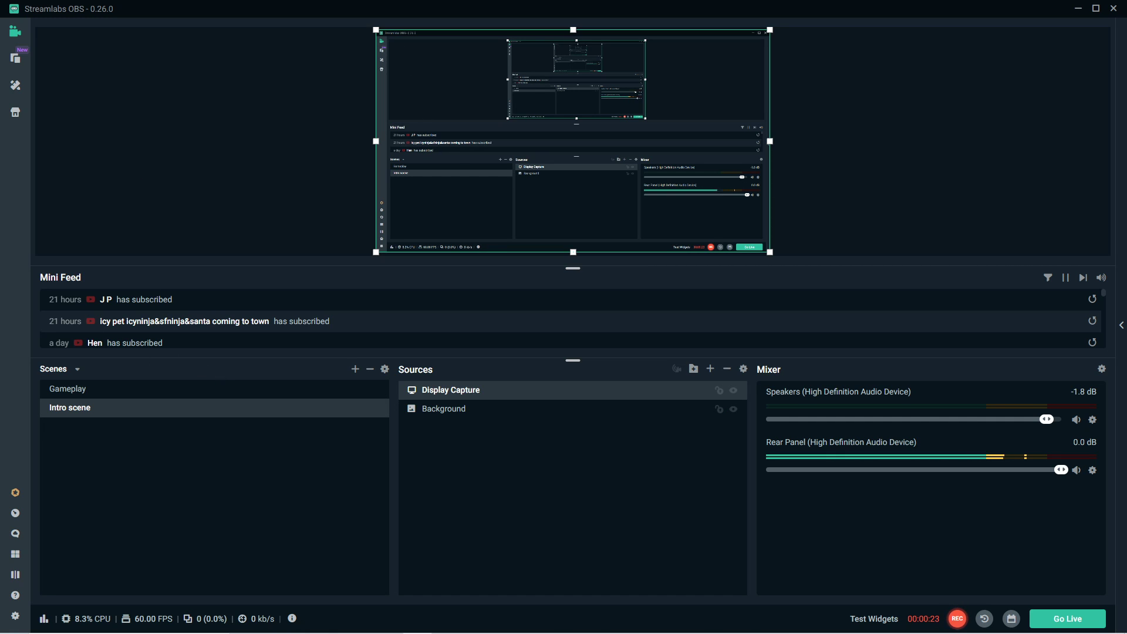
Switch to the browser, run Google's internet speed test, and close the result.
left_click_drag(0, 128, 508, 30)
left_click_drag(752, 262, 1014, 262)
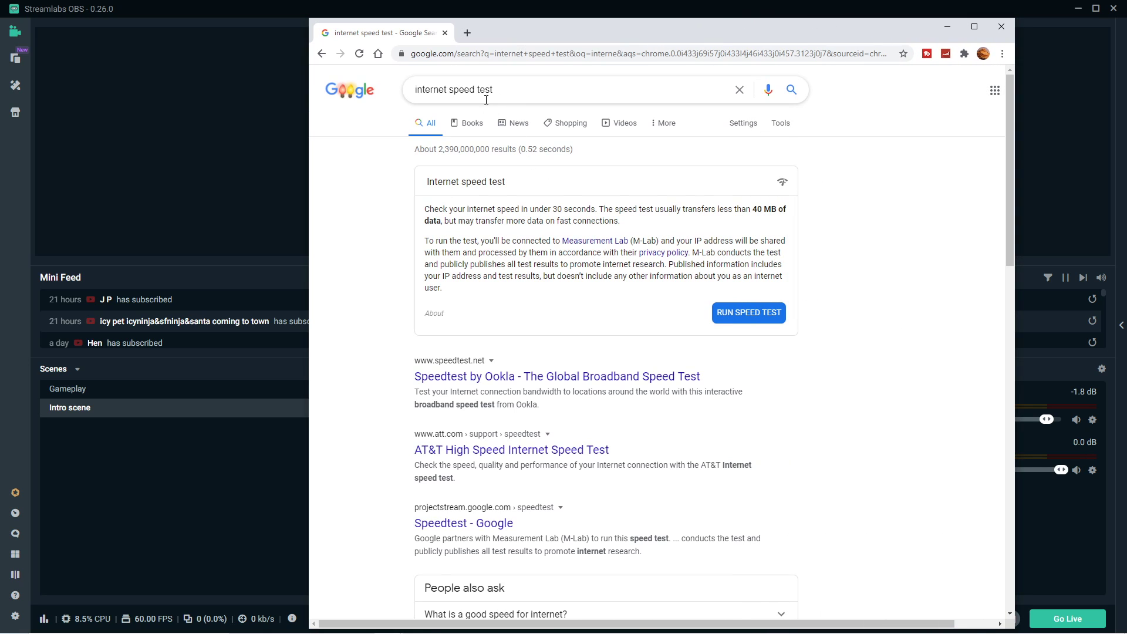
left_click(730, 314)
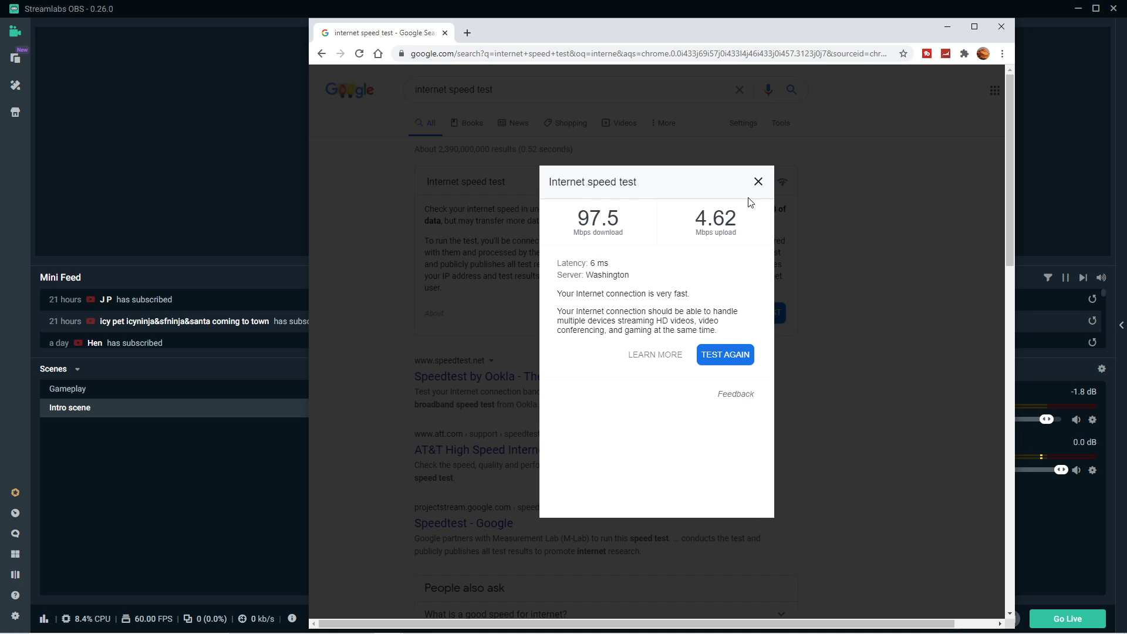
left_click(758, 182)
Calculate 75% of 4.62 in the browser's address bar, then close the browser window.
left_click(460, 57)
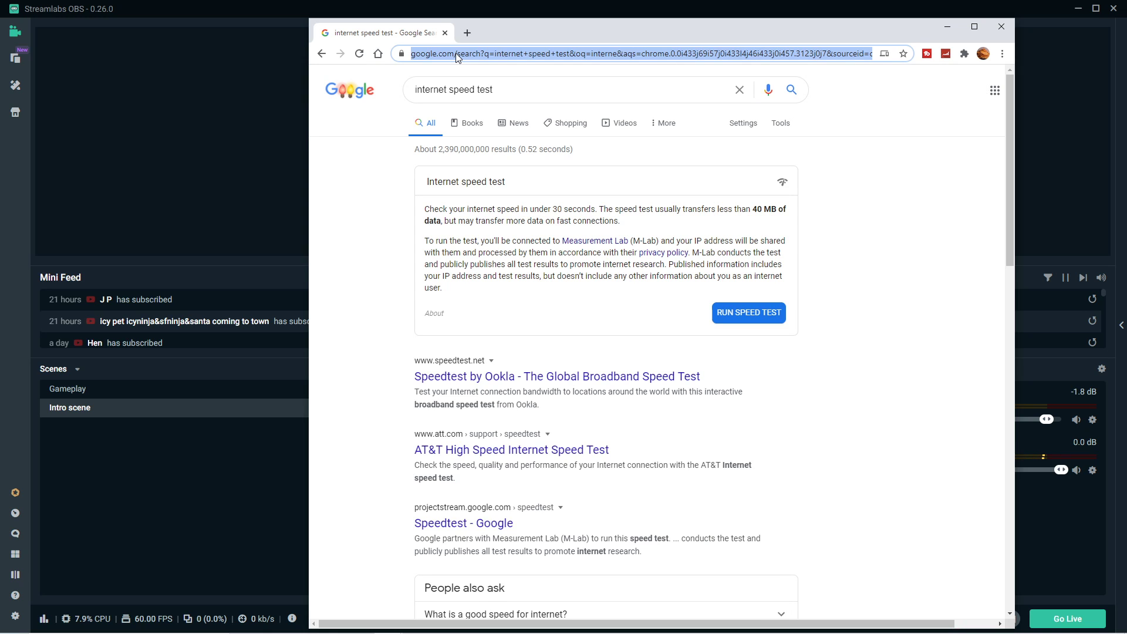
type("75")
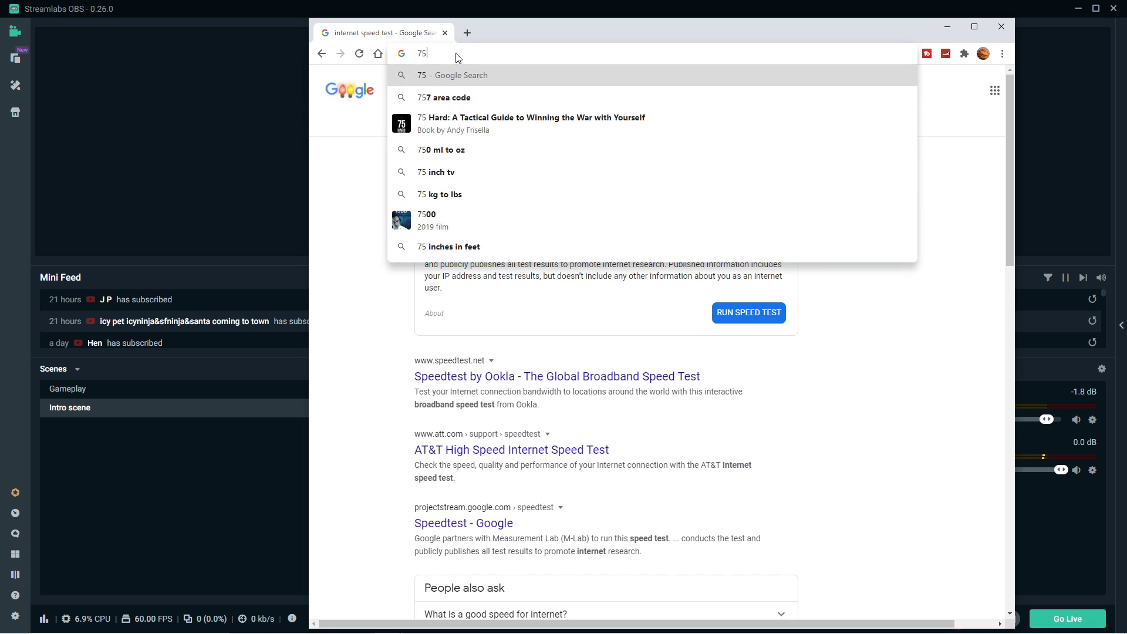
type("% of ")
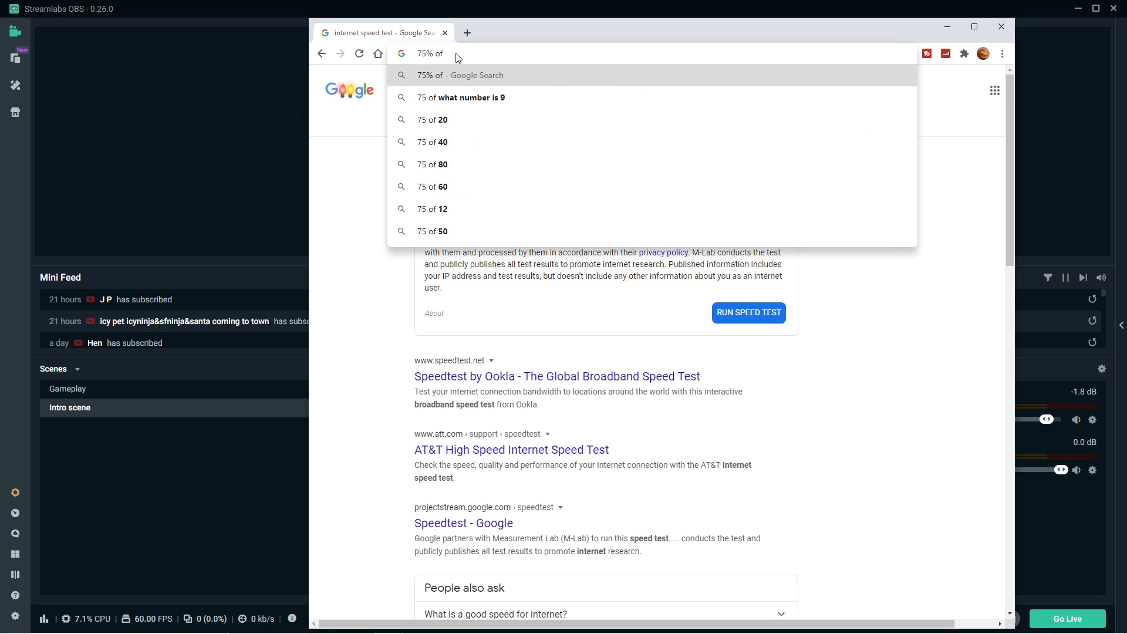
type("4")
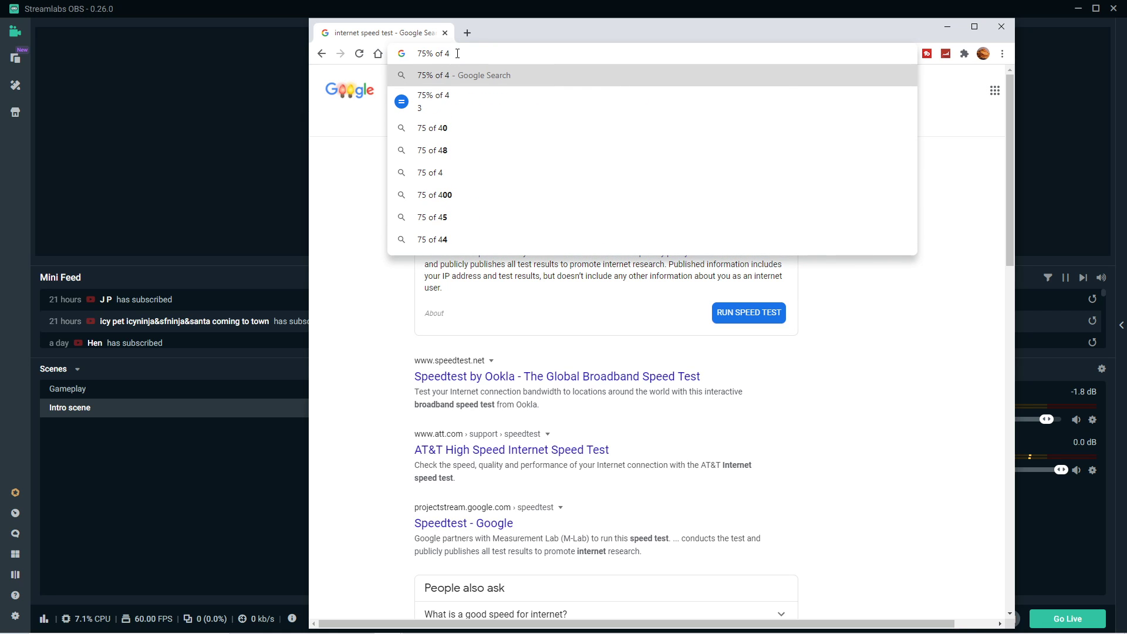
type(".62")
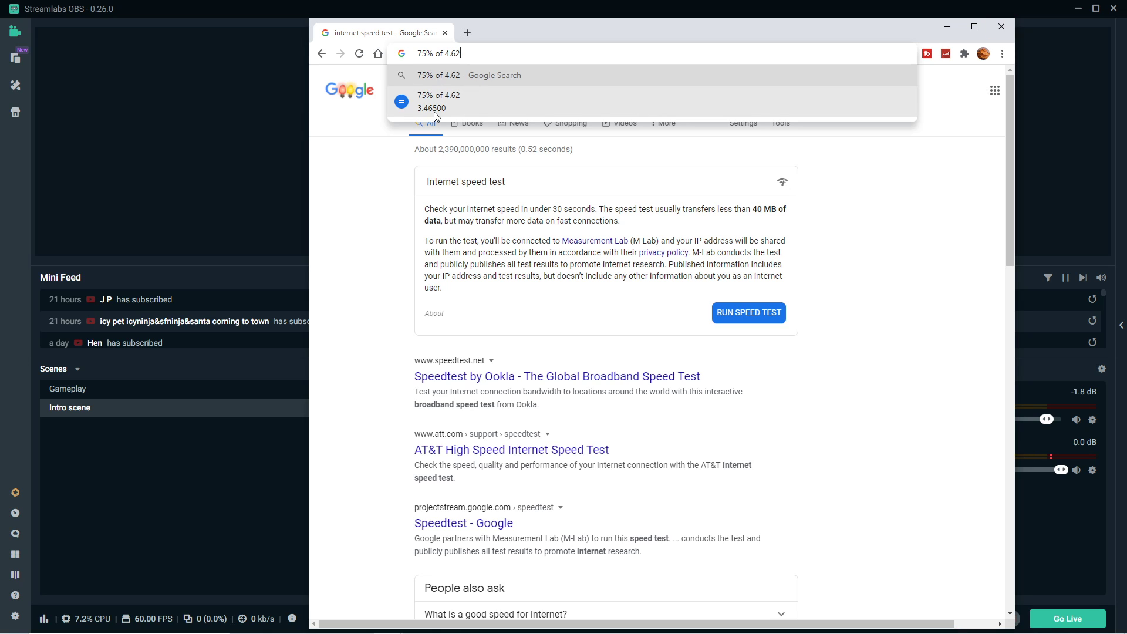
left_click(1002, 27)
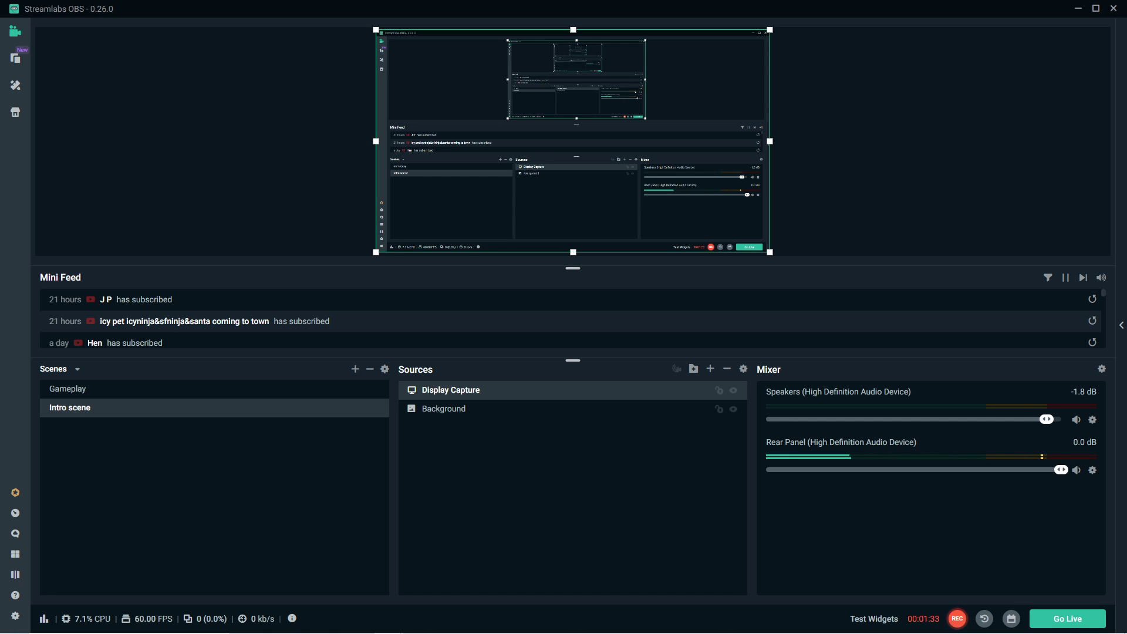
View the streamlabs.com home page with the software download, then close the browser.
left_click_drag(0, 117, 637, 0)
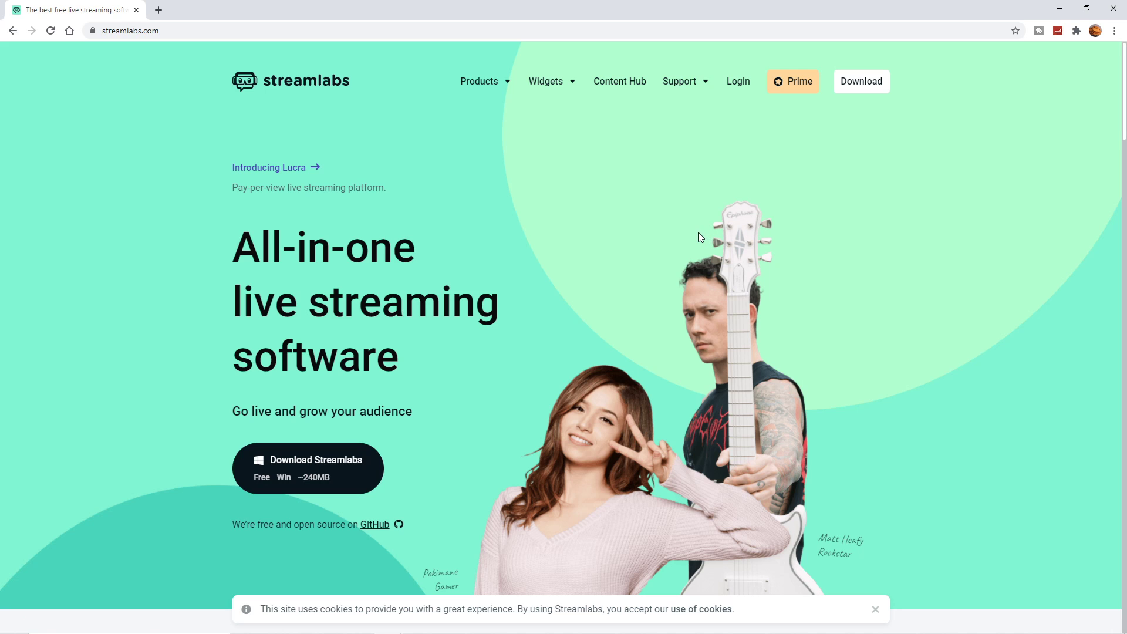
left_click(1113, 10)
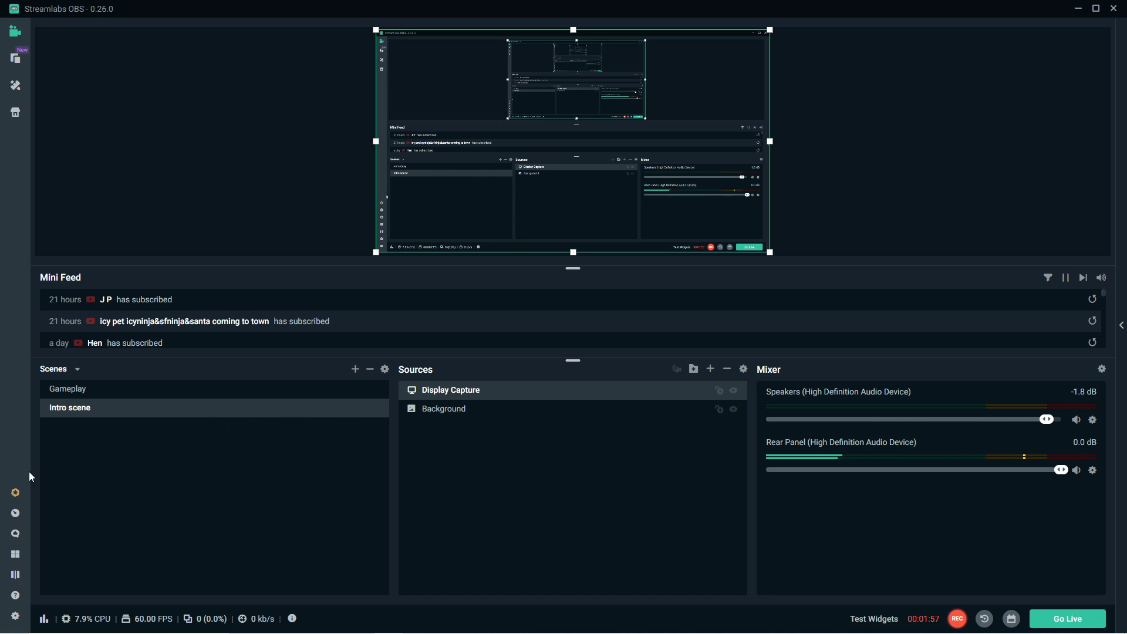
Open the application settings and review the General options and the stream destinations.
left_click(15, 615)
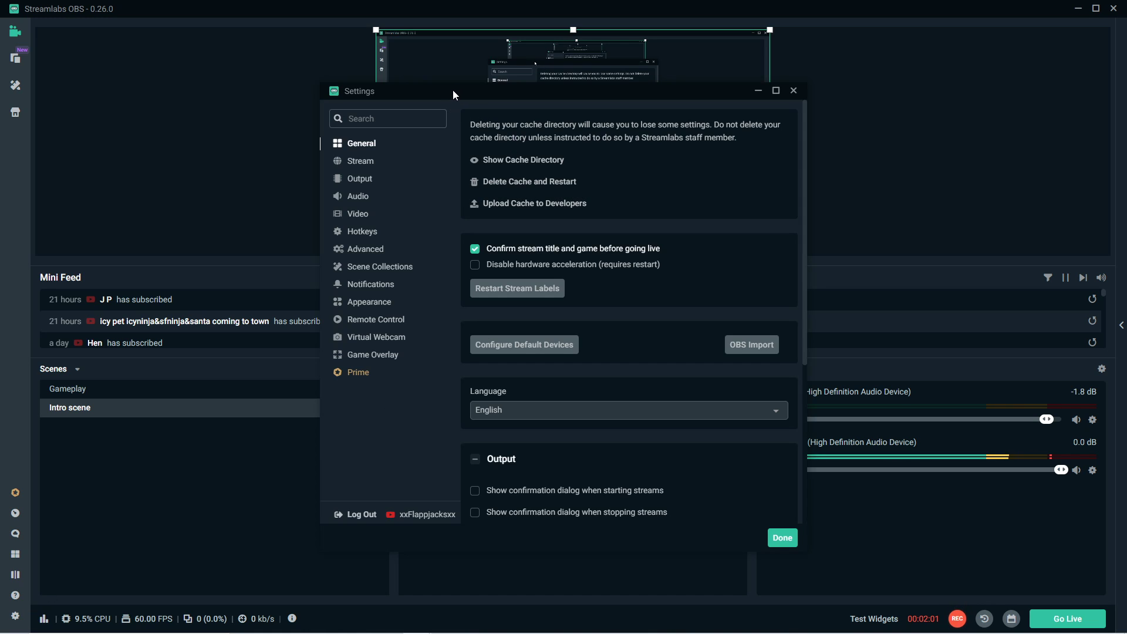
left_click_drag(453, 82, 453, 28)
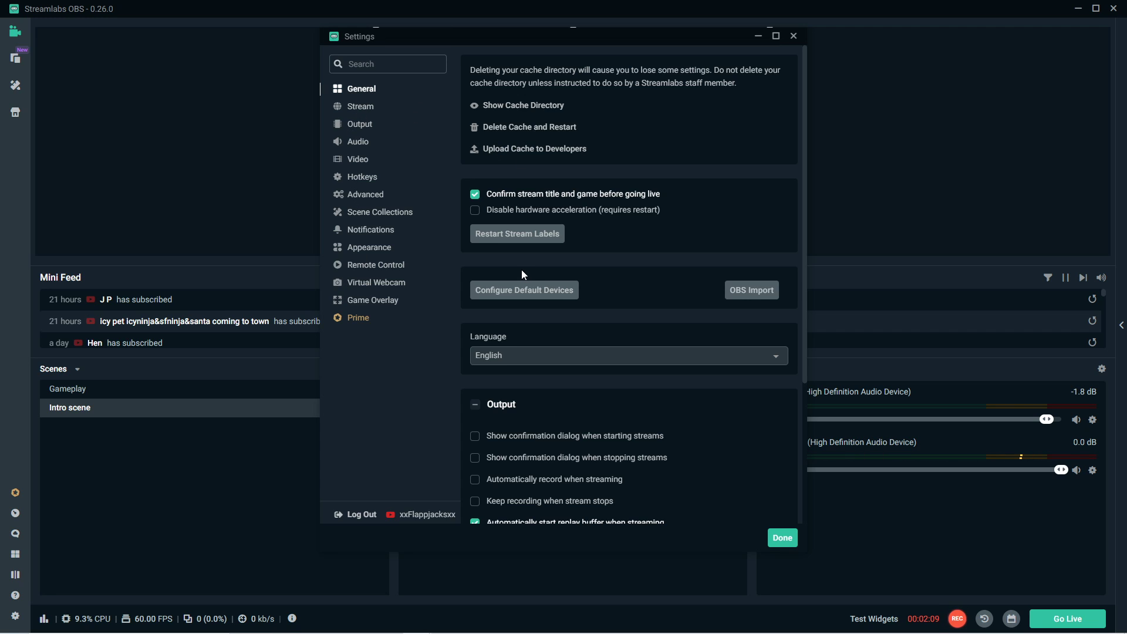
scroll(522, 272, "down", 4)
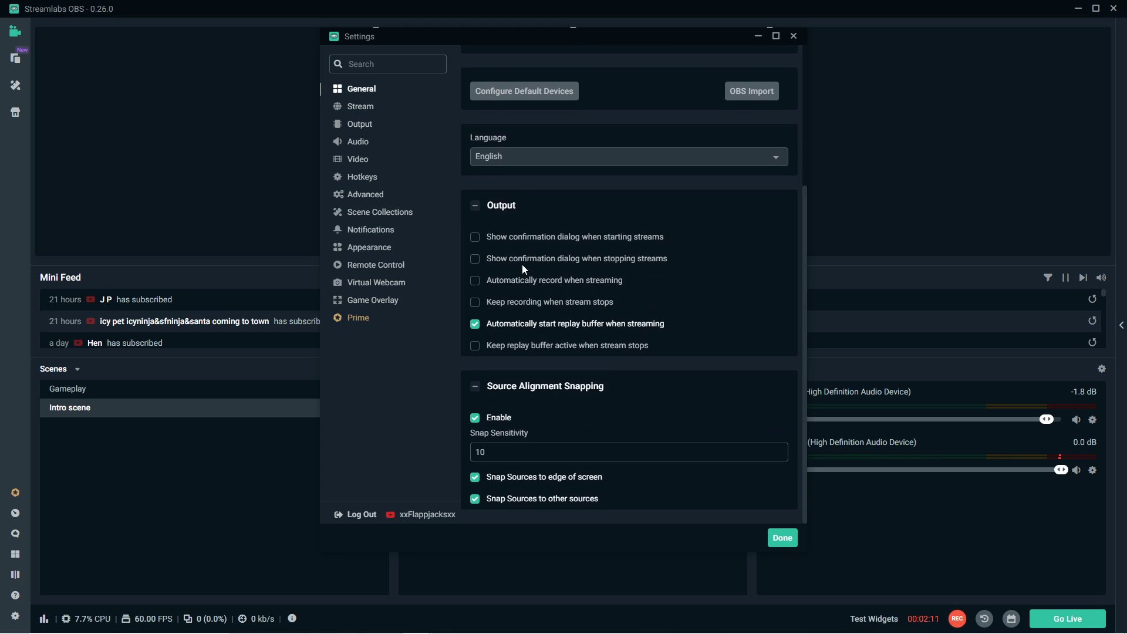
scroll(524, 269, "up", 3)
scroll(608, 287, "down", 3)
scroll(608, 288, "up", 3)
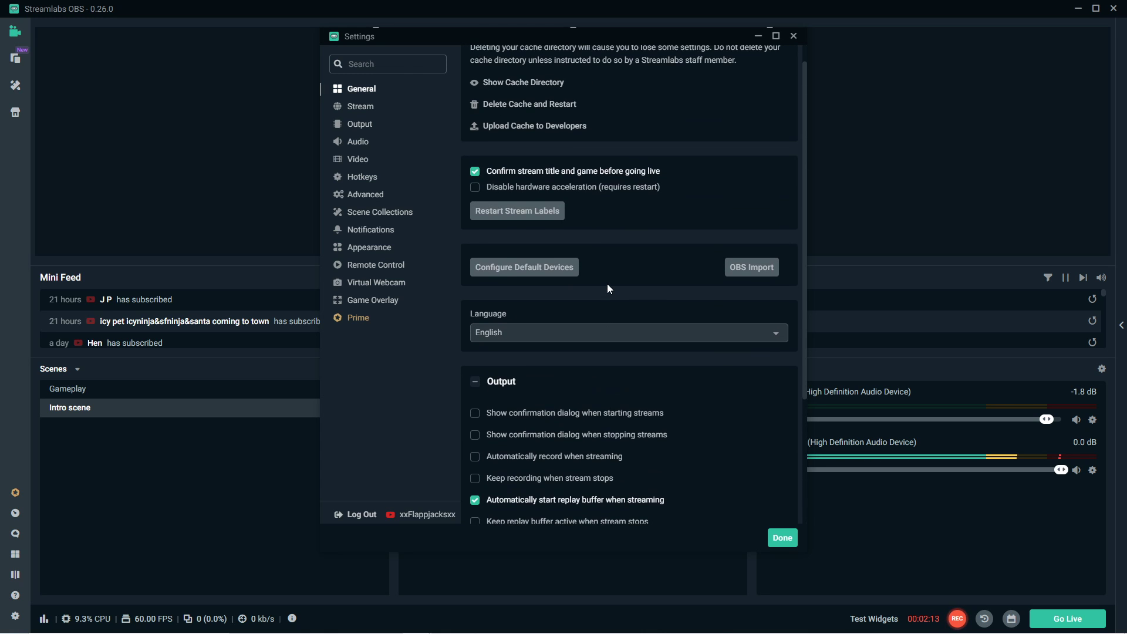
scroll(608, 288, "down", 3)
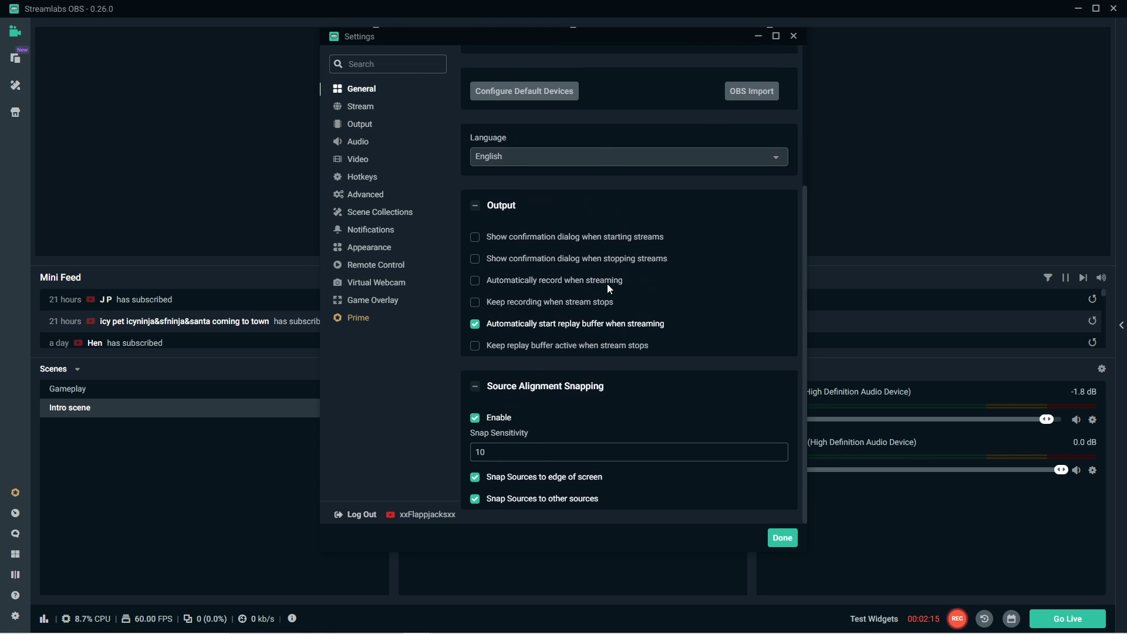
scroll(600, 287, "up", 2)
scroll(600, 287, "down", 2)
left_click(355, 112)
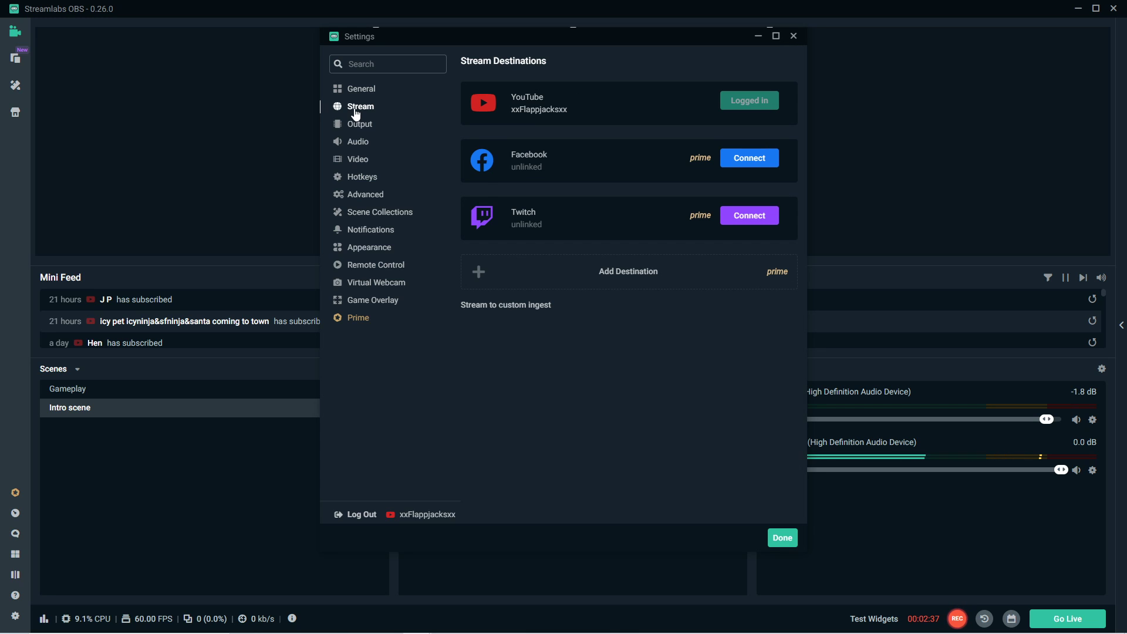
mouse_move(760, 92)
Review the streaming output settings, including encoder, rate control, bitrate and preset.
left_click(359, 125)
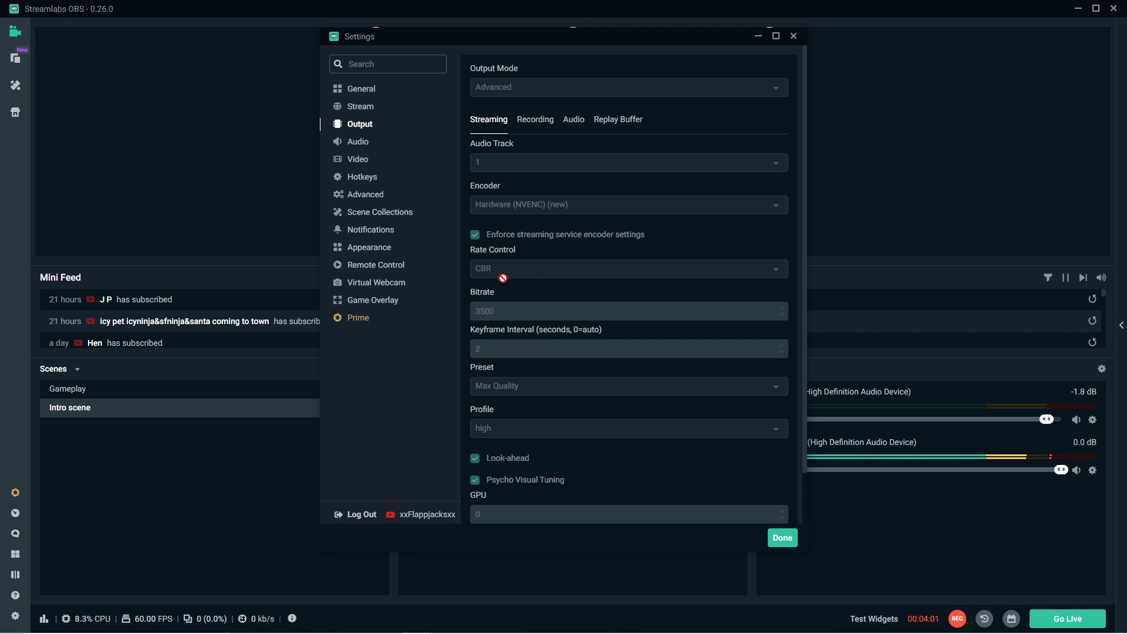
scroll(508, 325, "down", 1)
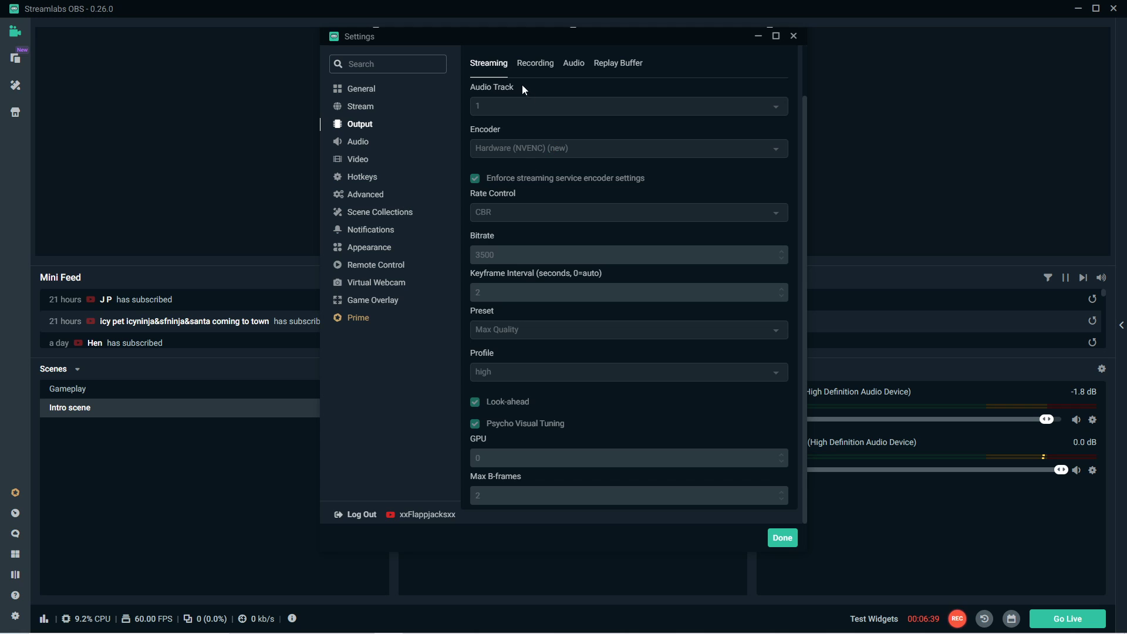
left_click(535, 63)
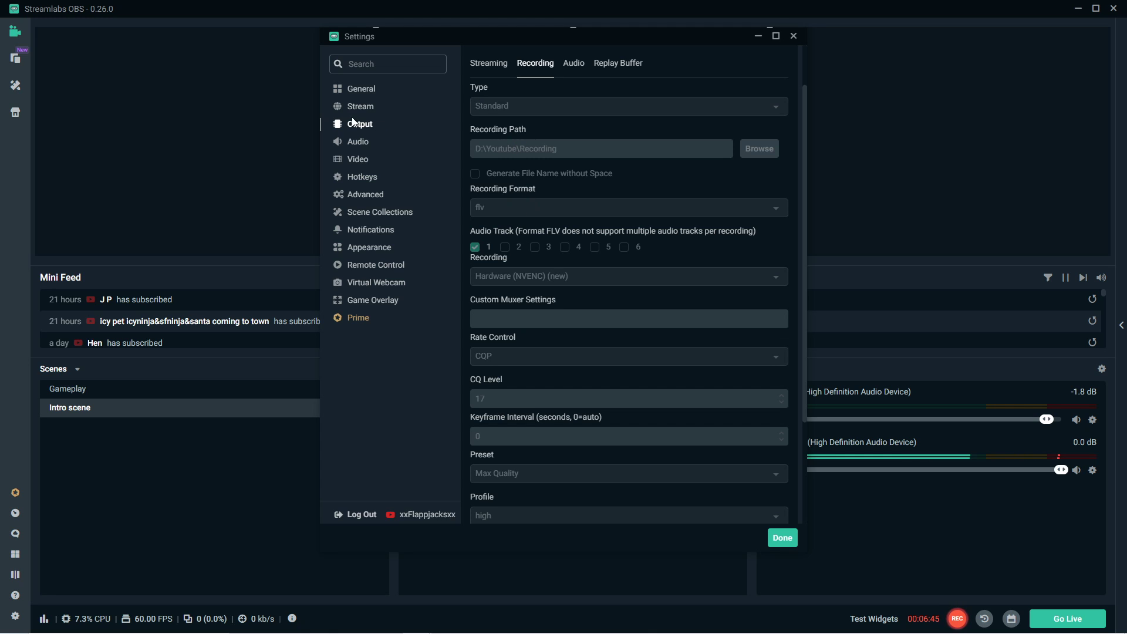
left_click(487, 65)
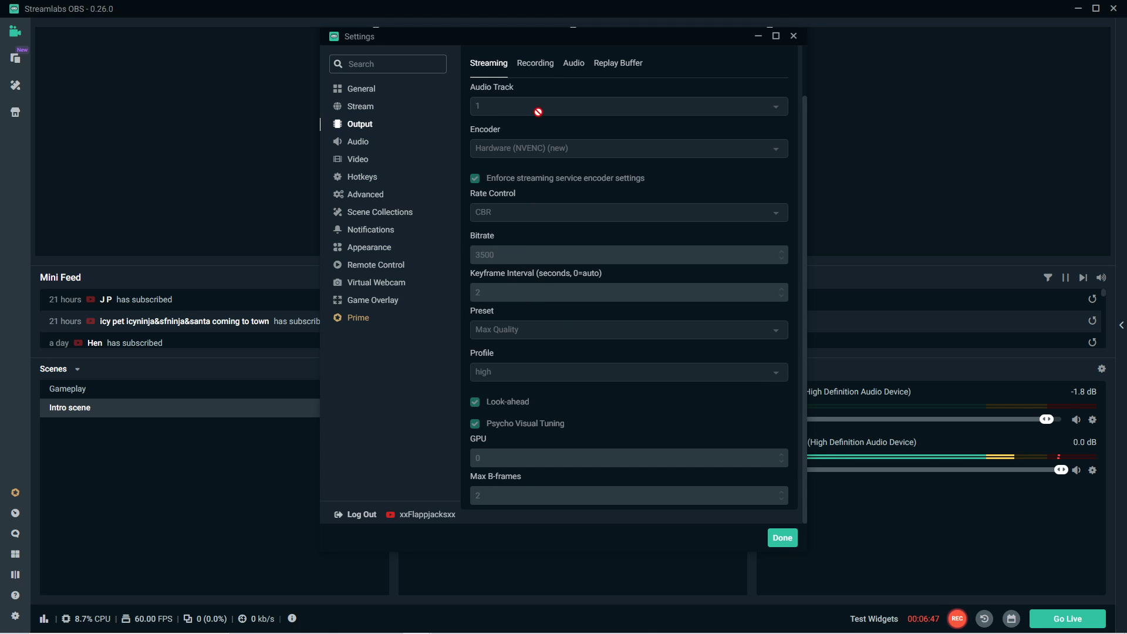
Review the recording output settings from the recording path and format through rate control to Max B-frames.
left_click(536, 70)
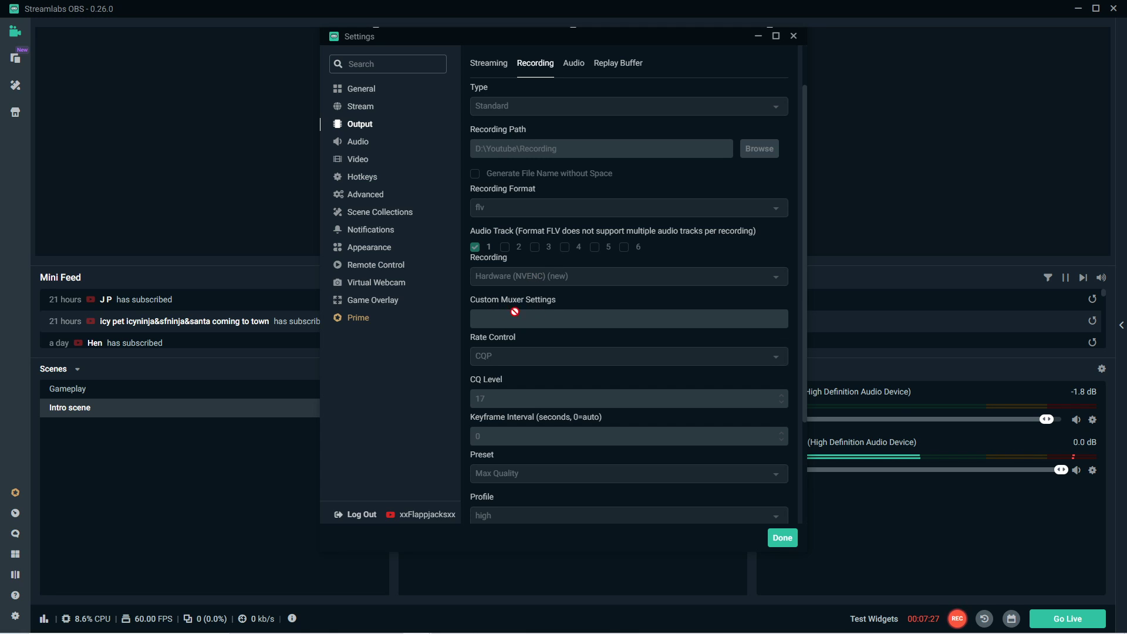
scroll(498, 355, "down", 1)
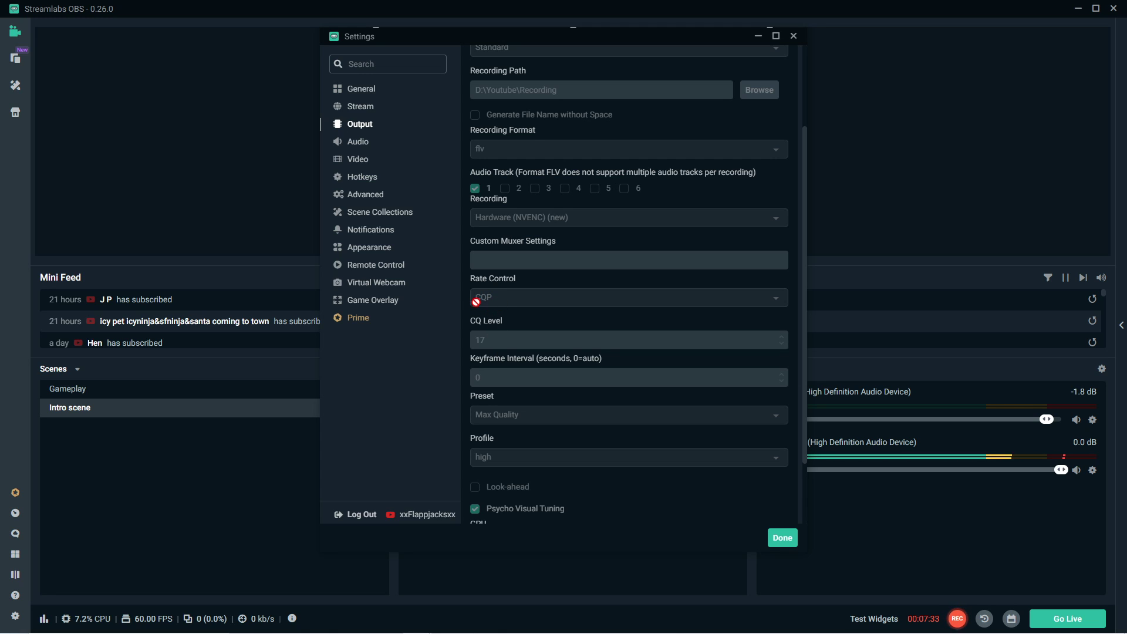
scroll(499, 315, "down", 1)
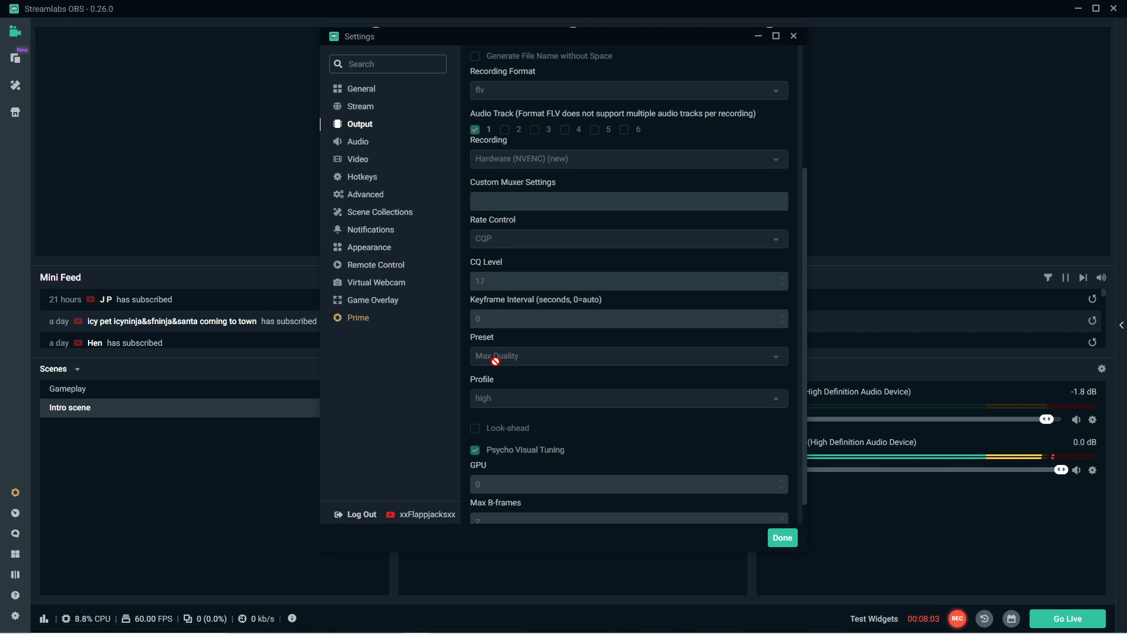
scroll(495, 351, "down", 1)
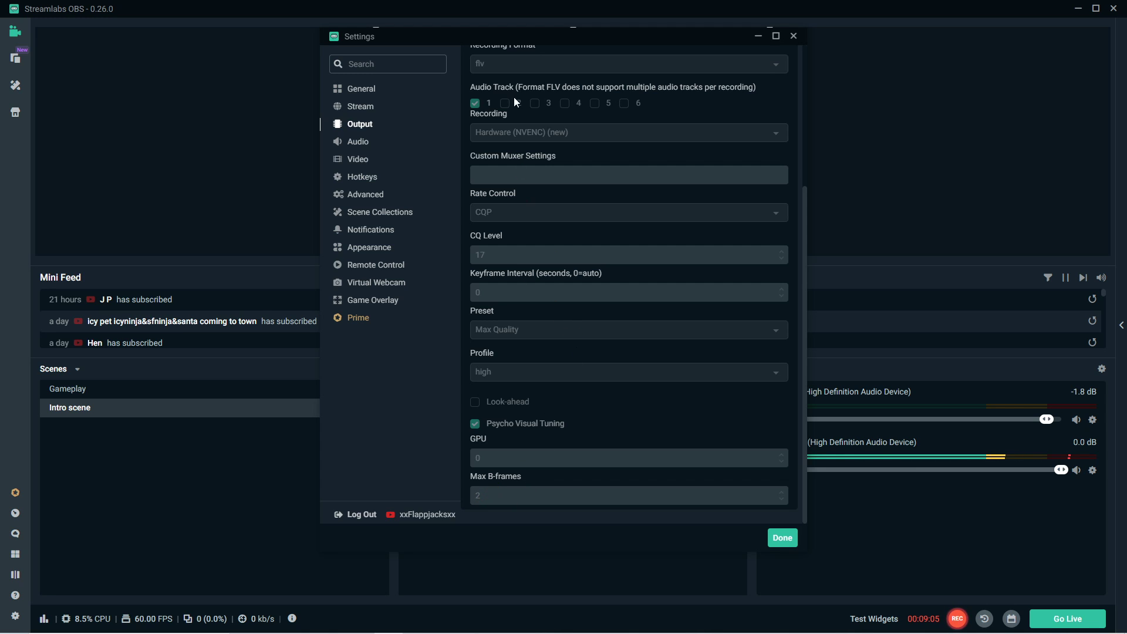
Recheck the streaming encoder settings and review the bitrates and names of the output audio tracks.
scroll(511, 236, "up", 5)
left_click(487, 120)
scroll(563, 375, "down", 2)
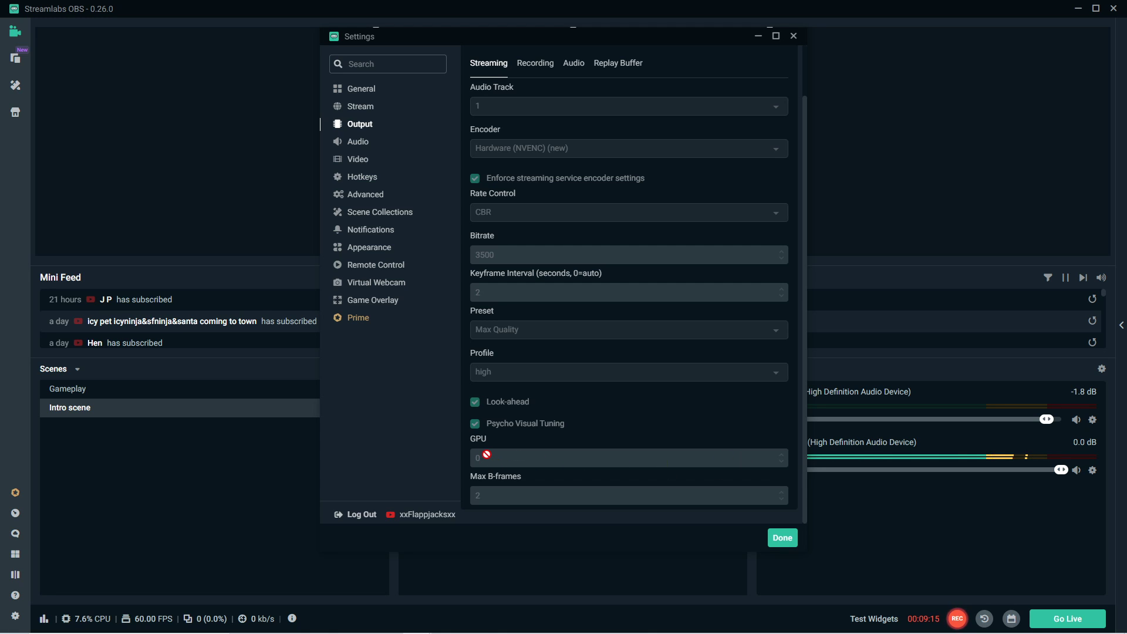
scroll(524, 276, "up", 1)
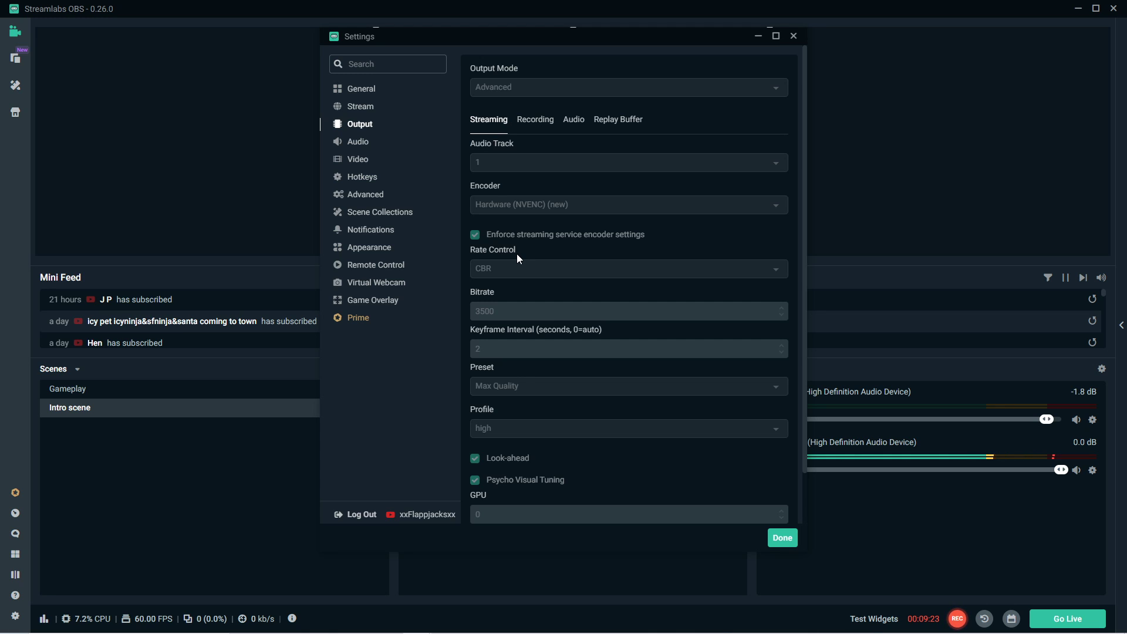
left_click(574, 120)
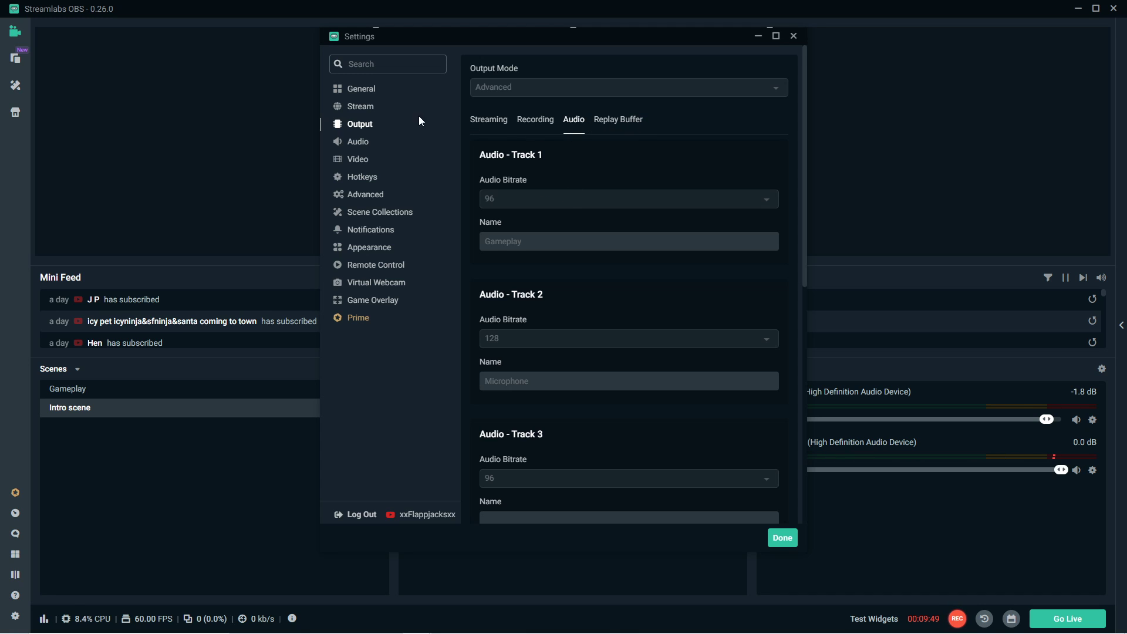
Check the replay buffer options in the General settings and the Replay Buffer output settings.
left_click(365, 90)
scroll(528, 411, "down", 3)
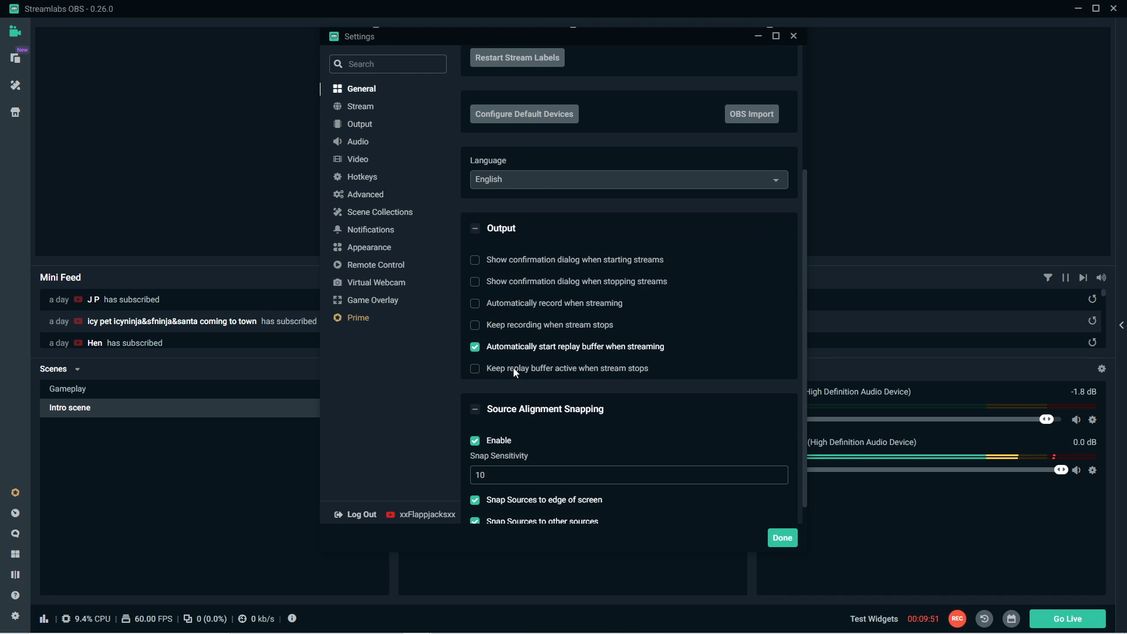
scroll(594, 300, "up", 3)
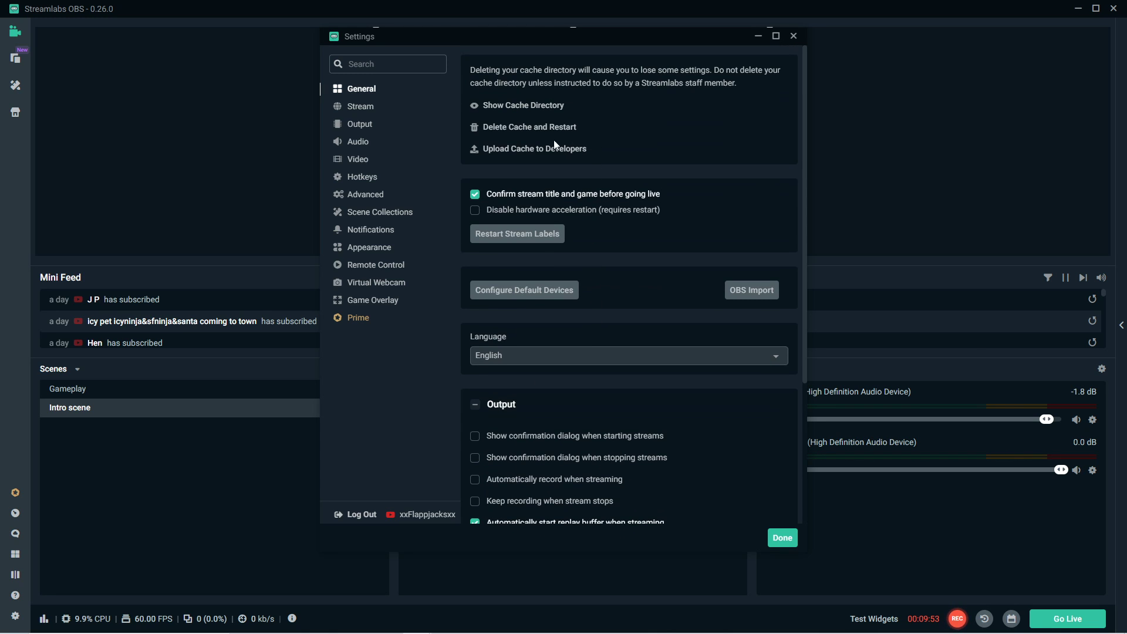
left_click(357, 127)
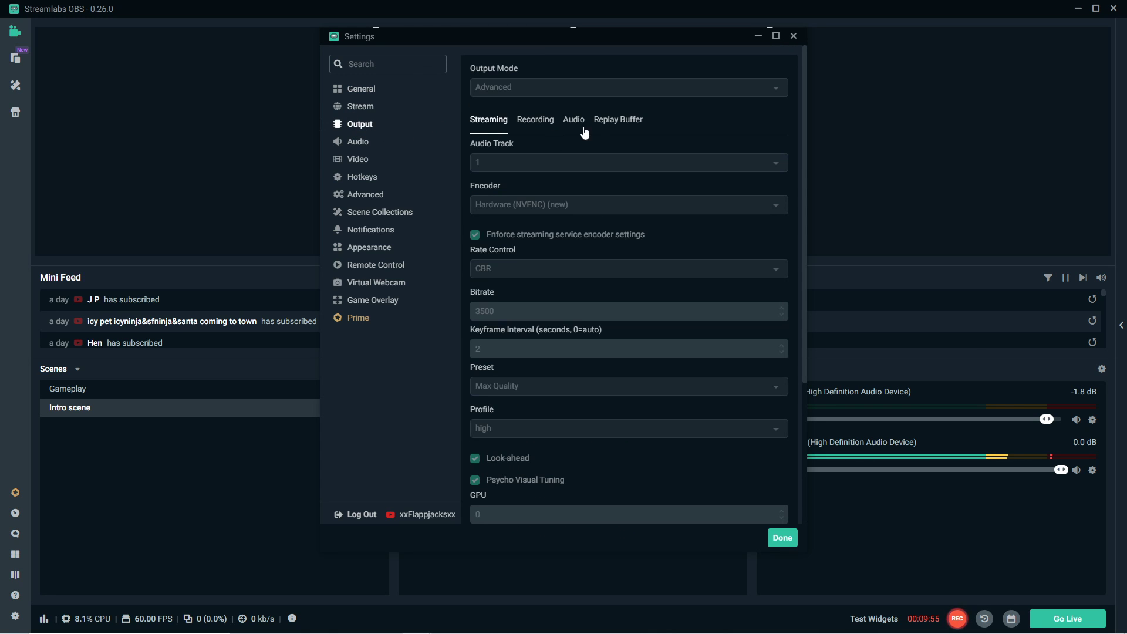
left_click(605, 121)
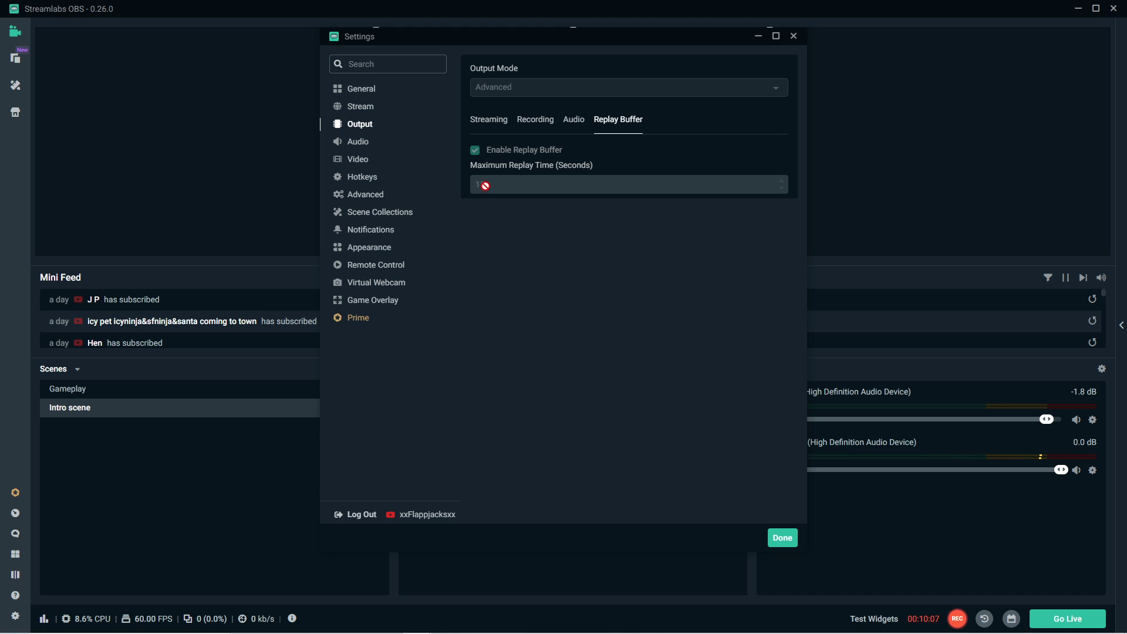
Set the audio sample rate to 44.1khz in the Audio settings.
left_click(356, 146)
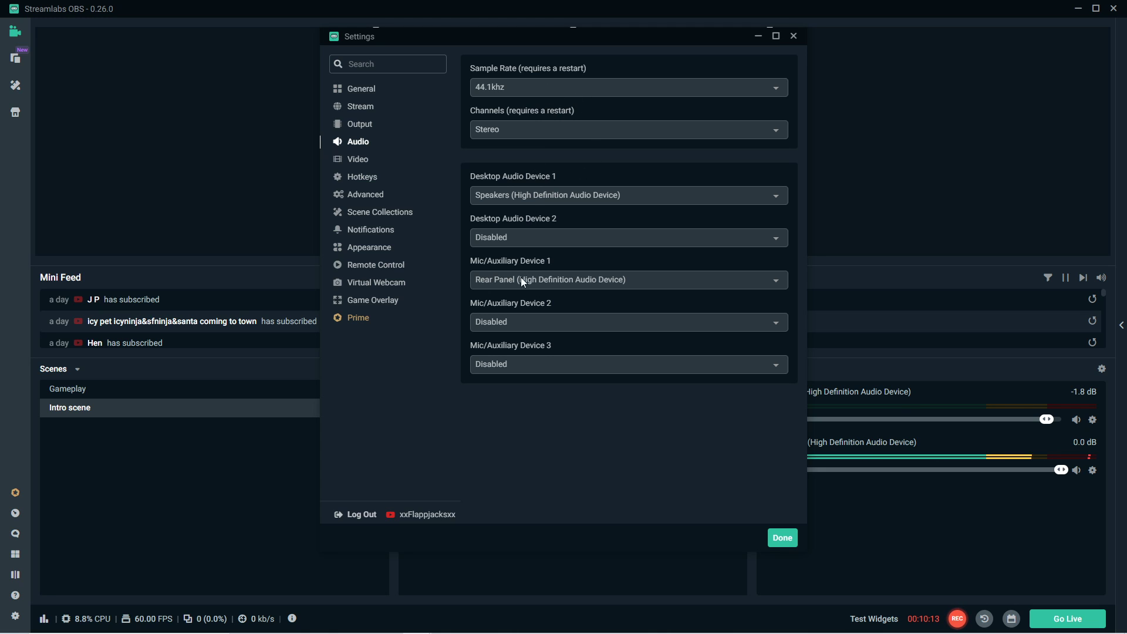
left_click(537, 91)
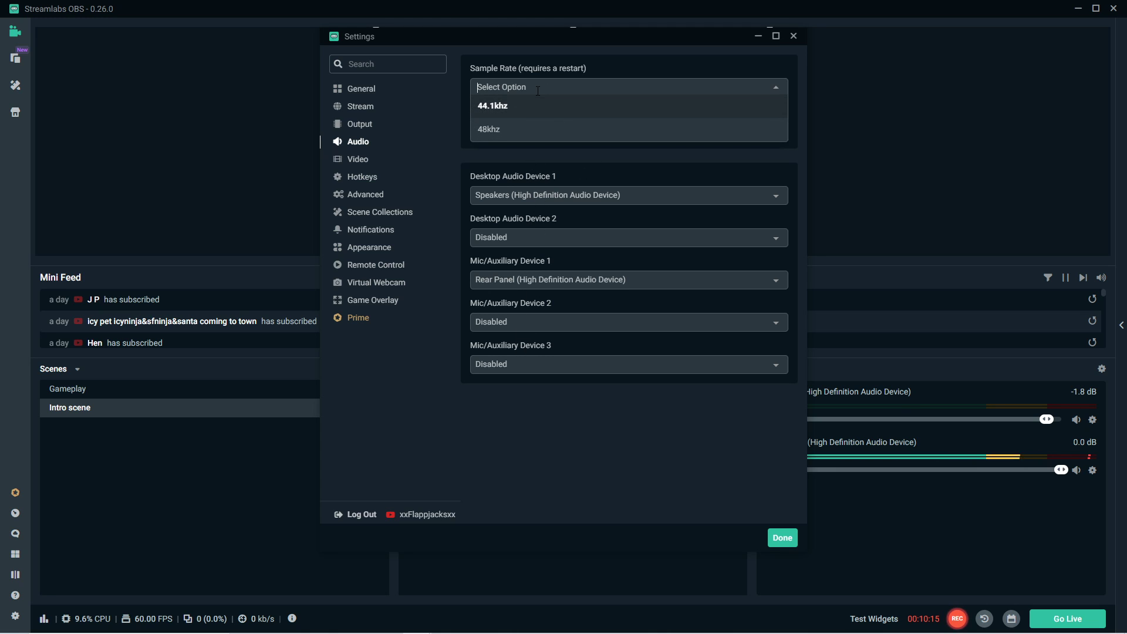
left_click(493, 109)
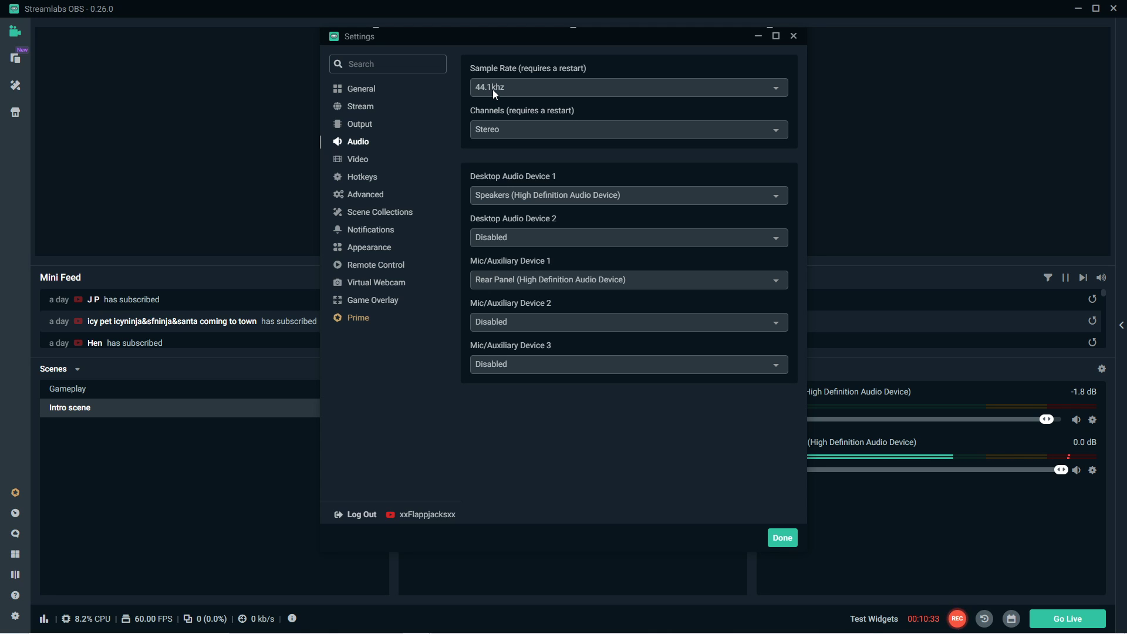
Select Speakers (High Definition Audio Device) for Desktop Audio Device 1 and Disabled for Desktop Audio Device 2.
left_click(531, 195)
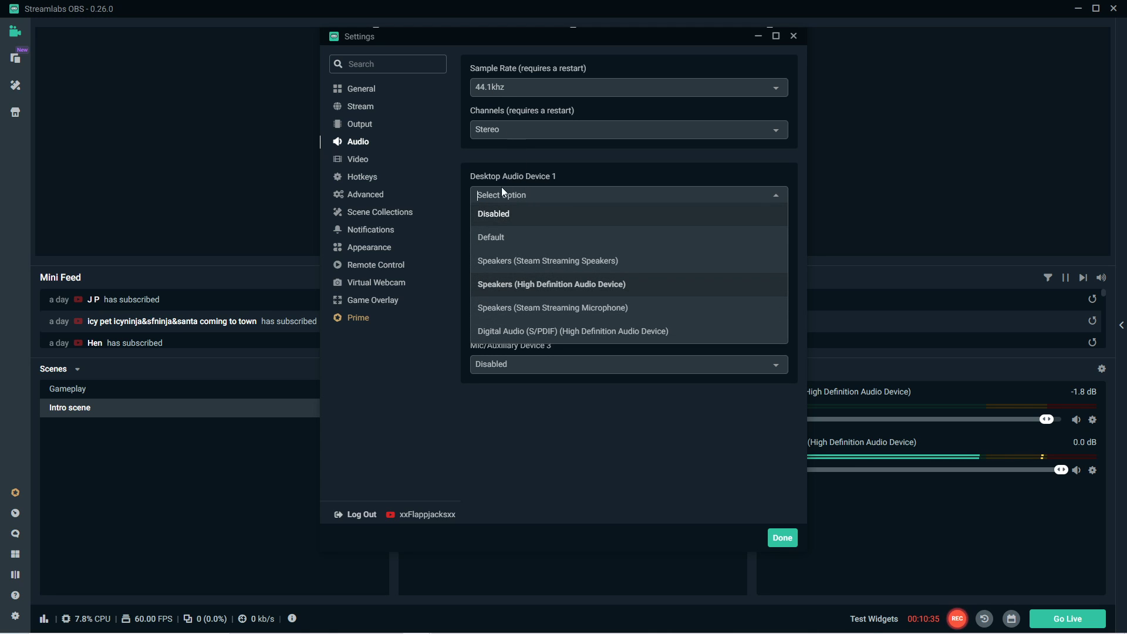
left_click(545, 289)
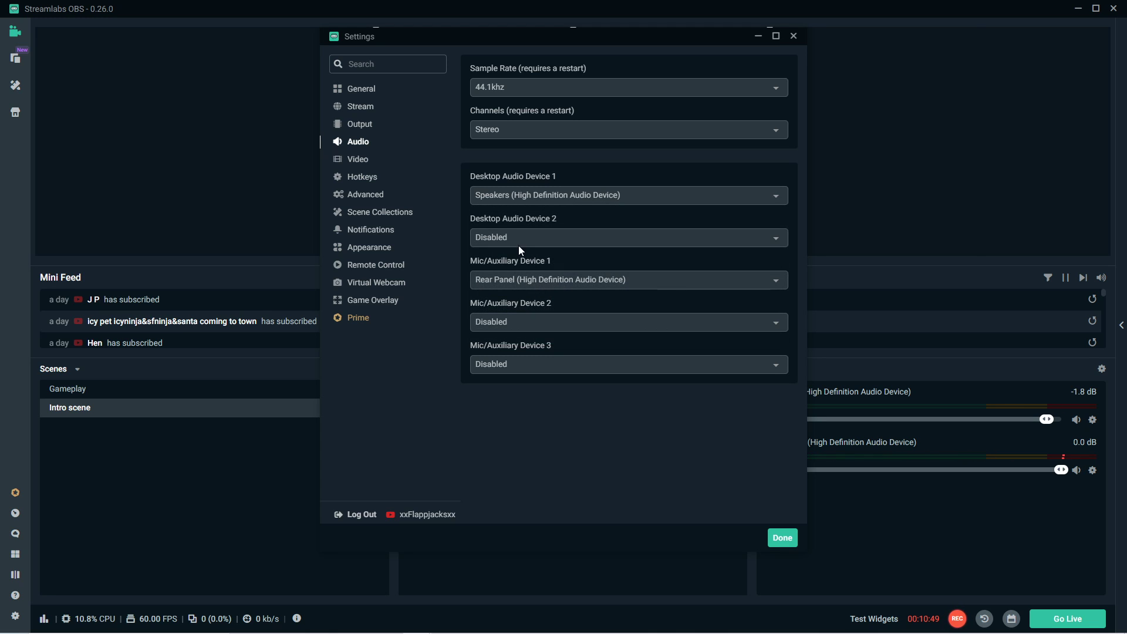
left_click(530, 244)
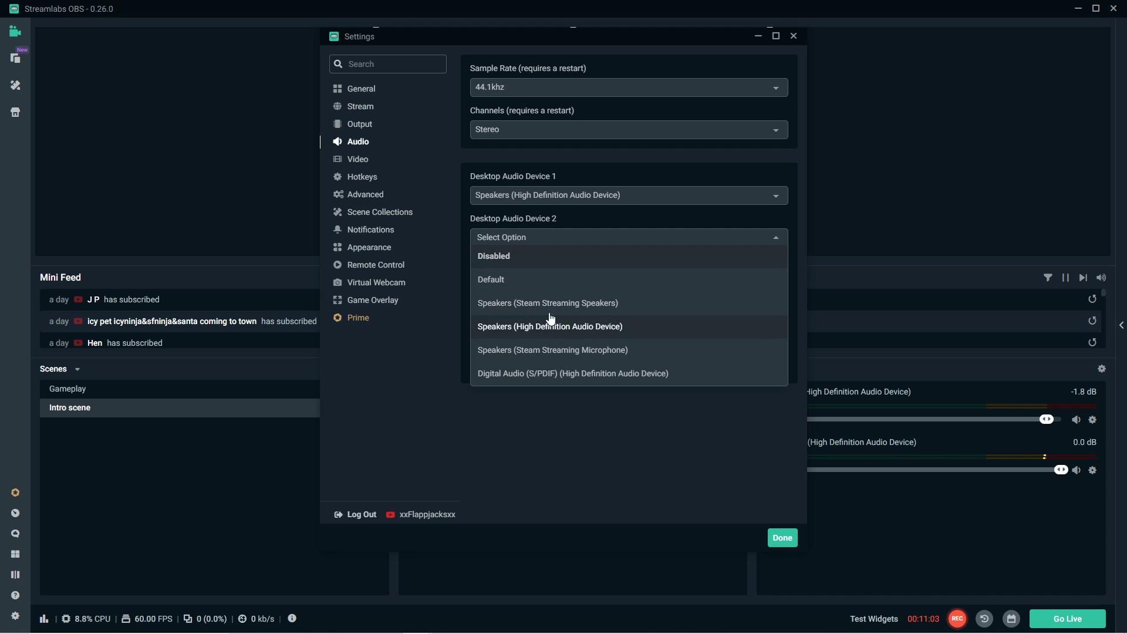
left_click(547, 197)
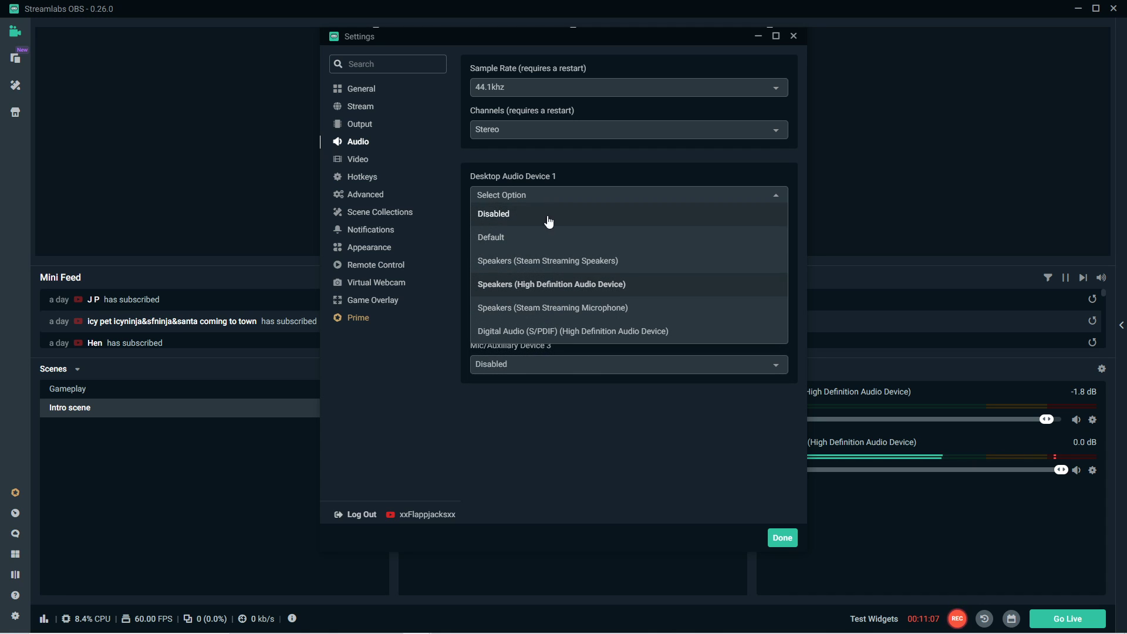
left_click(553, 285)
left_click(542, 238)
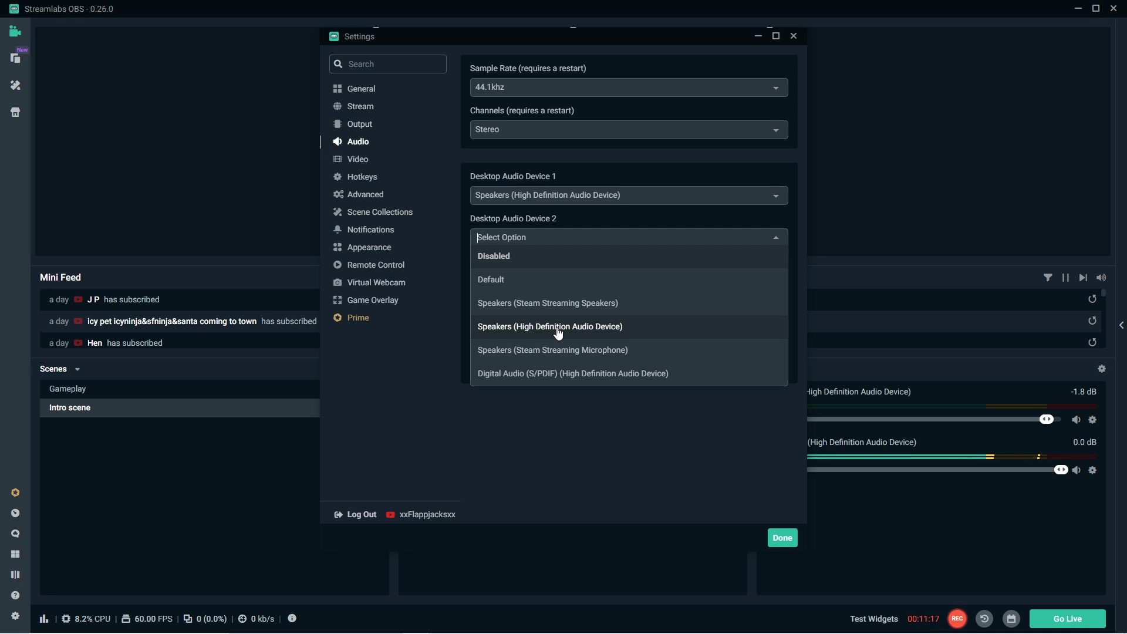
left_click(541, 256)
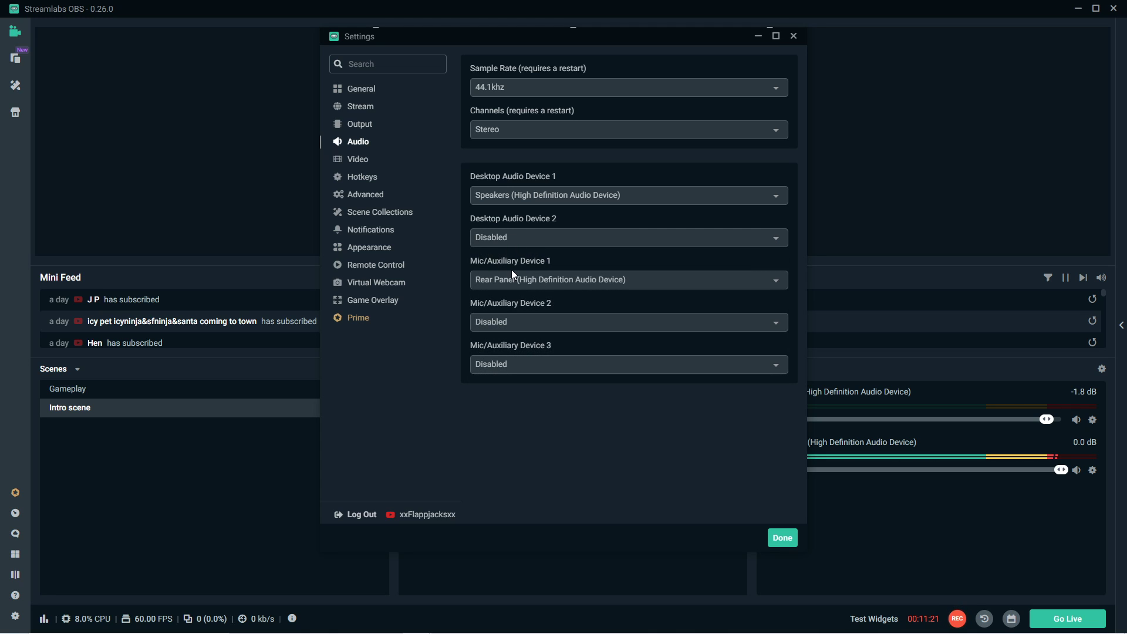
Select Rear Panel (High Definition Audio Device) as Mic/Auxiliary Device 1, and open the Video settings.
left_click(530, 280)
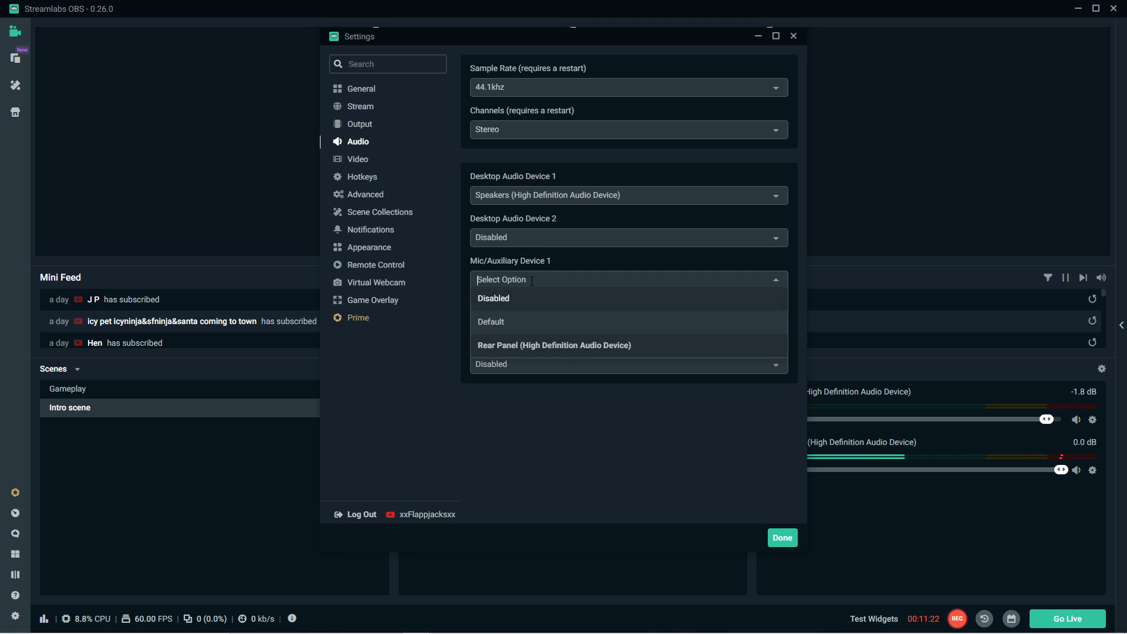
left_click(545, 347)
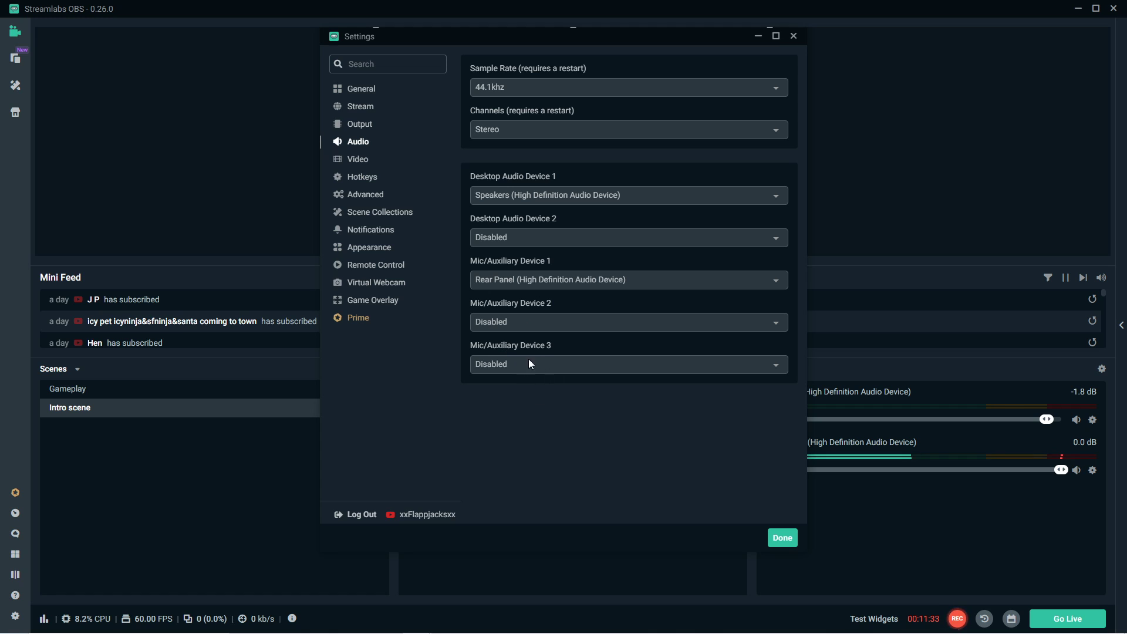
left_click(354, 167)
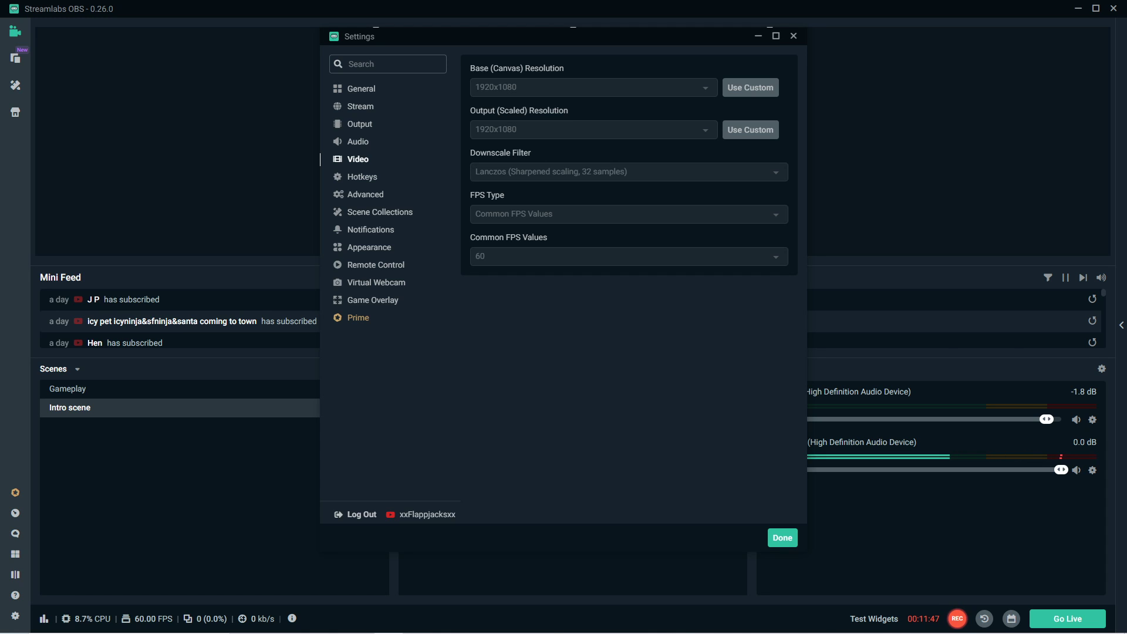
Switch to the browser with YouTube Help's recommended upload encoding settings, widen the window and review the SDR, HDR and audio bitrate tables.
left_click_drag(0, 112, 538, 34)
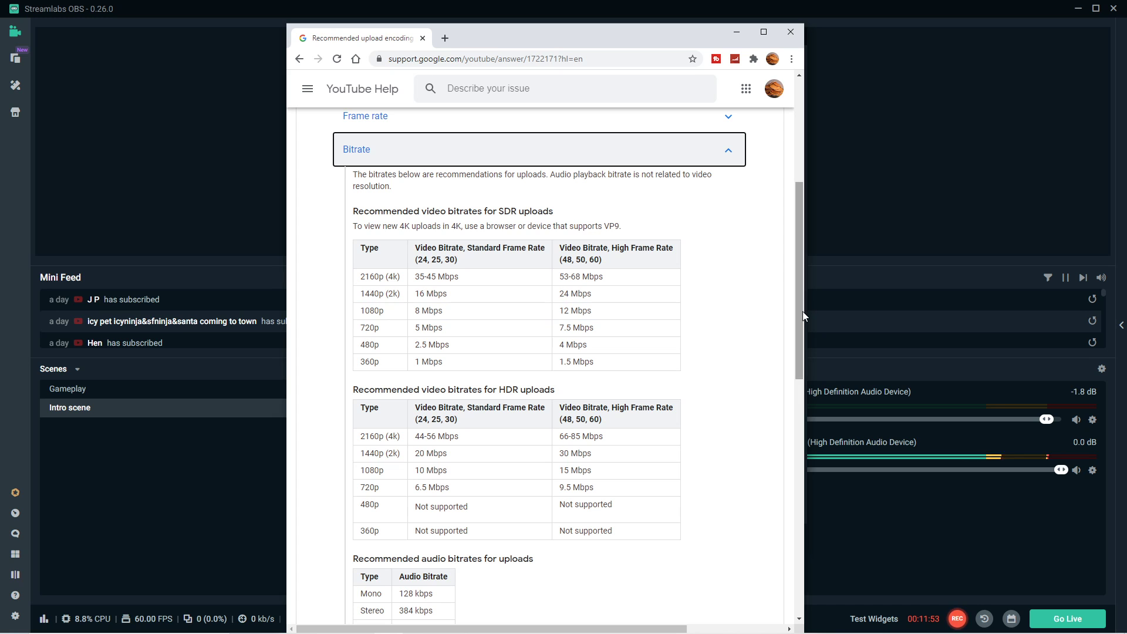
left_click_drag(803, 311, 1032, 304)
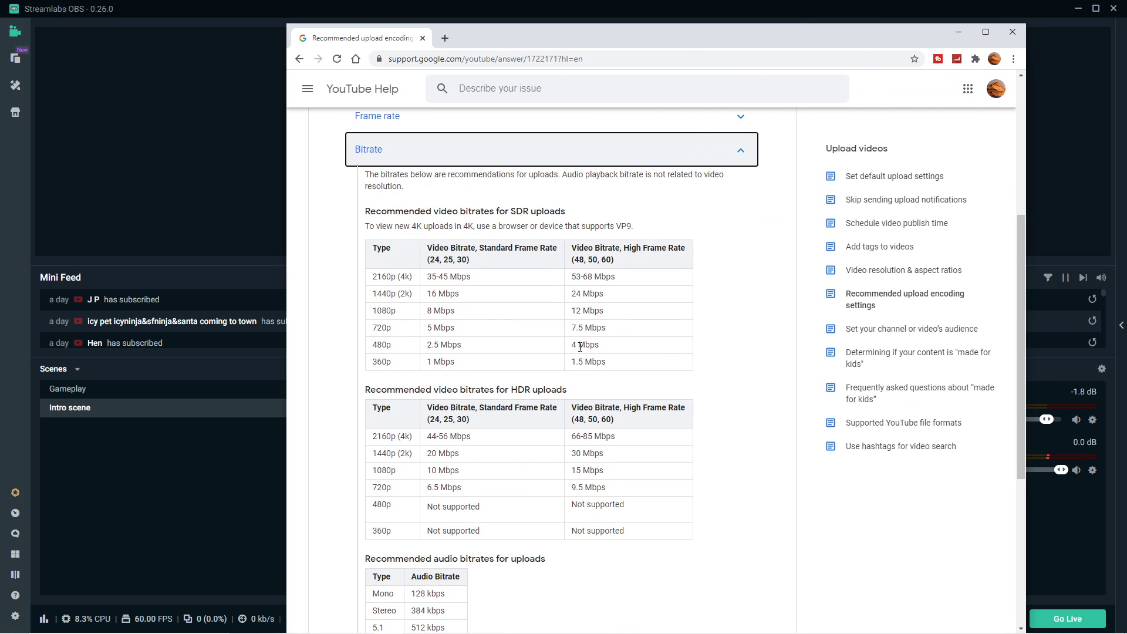
left_click_drag(286, 365, 179, 365)
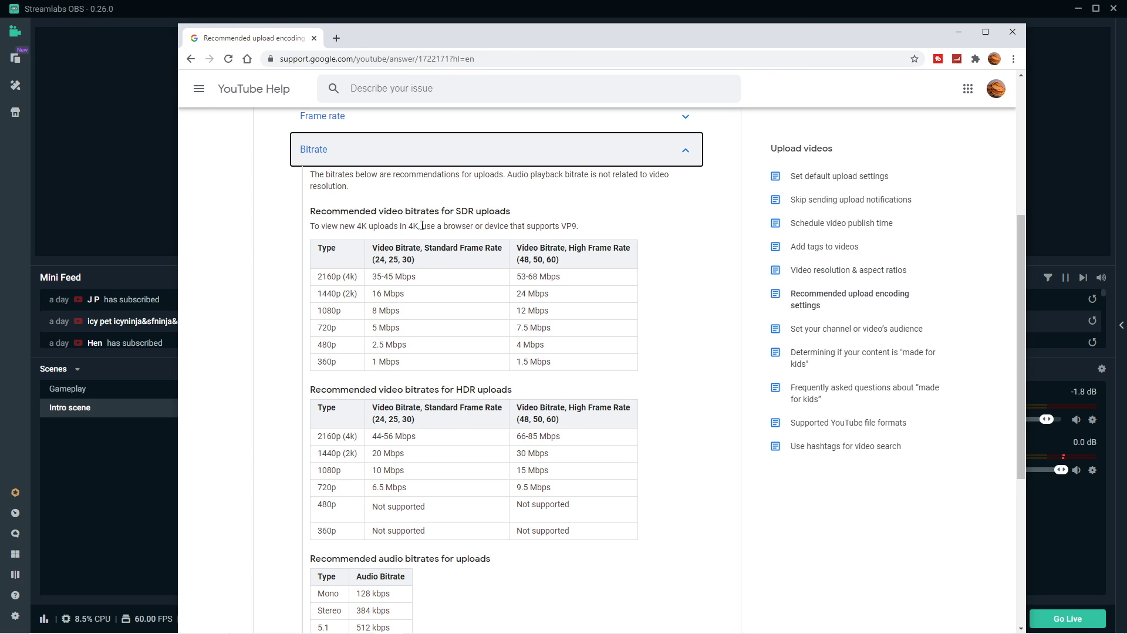
scroll(470, 393, "down", 4)
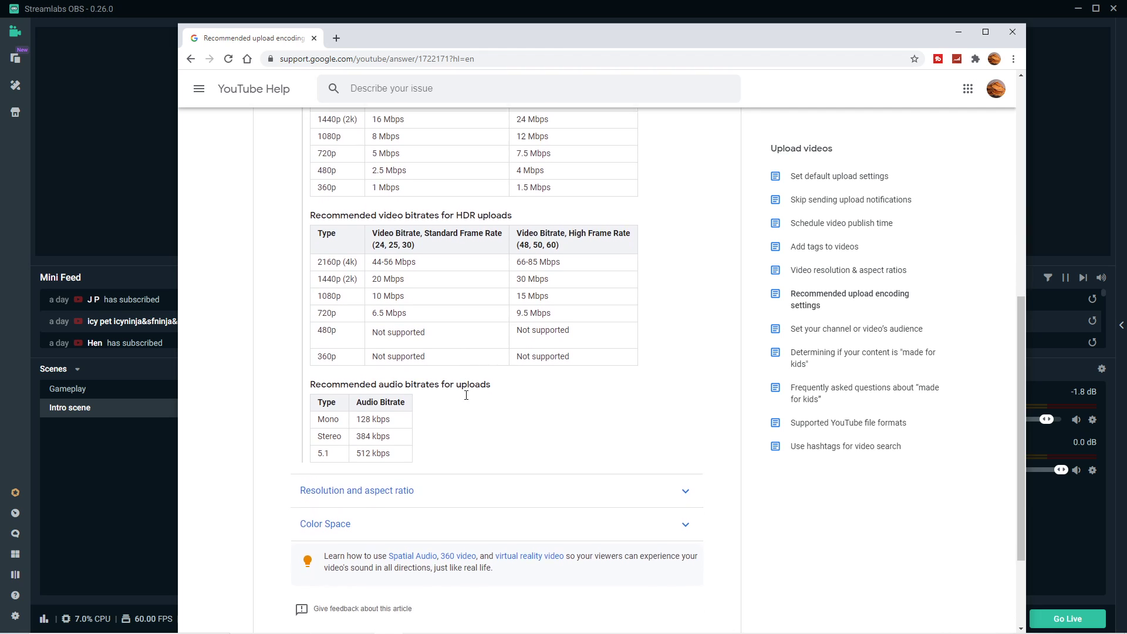
scroll(465, 395, "up", 4)
scroll(465, 395, "up", 4)
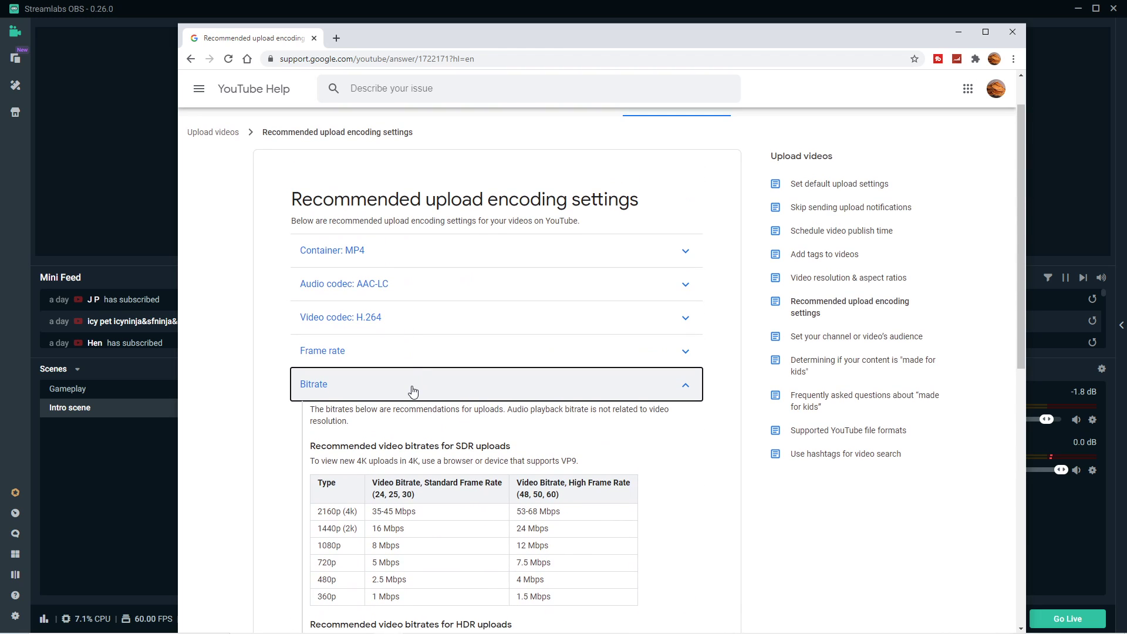
scroll(401, 424, "down", 2)
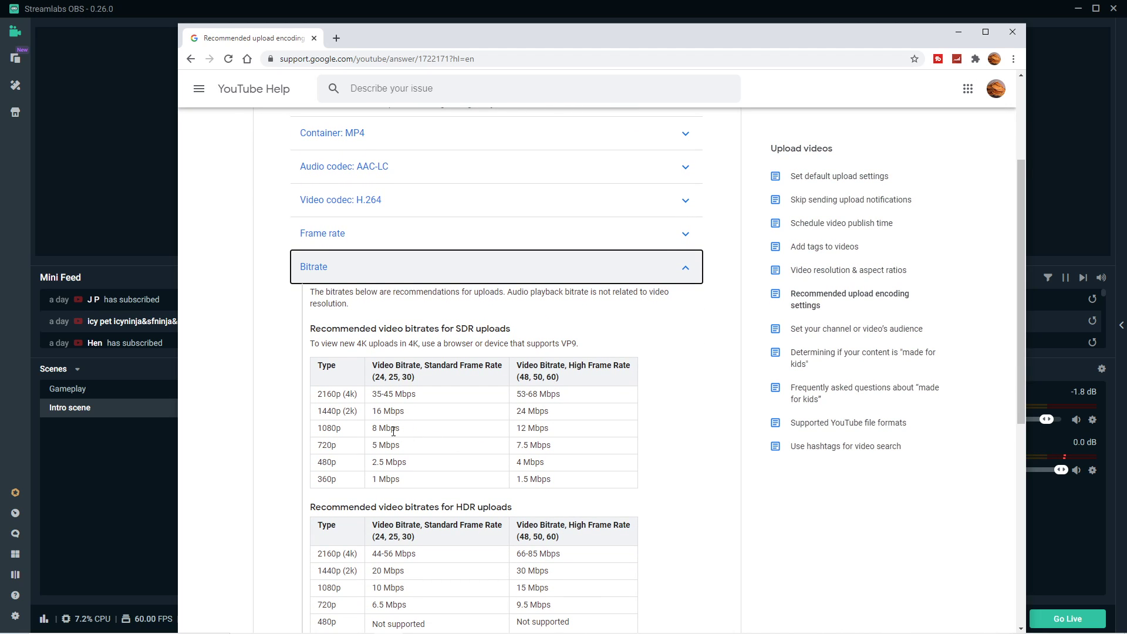
scroll(400, 431, "down", 3)
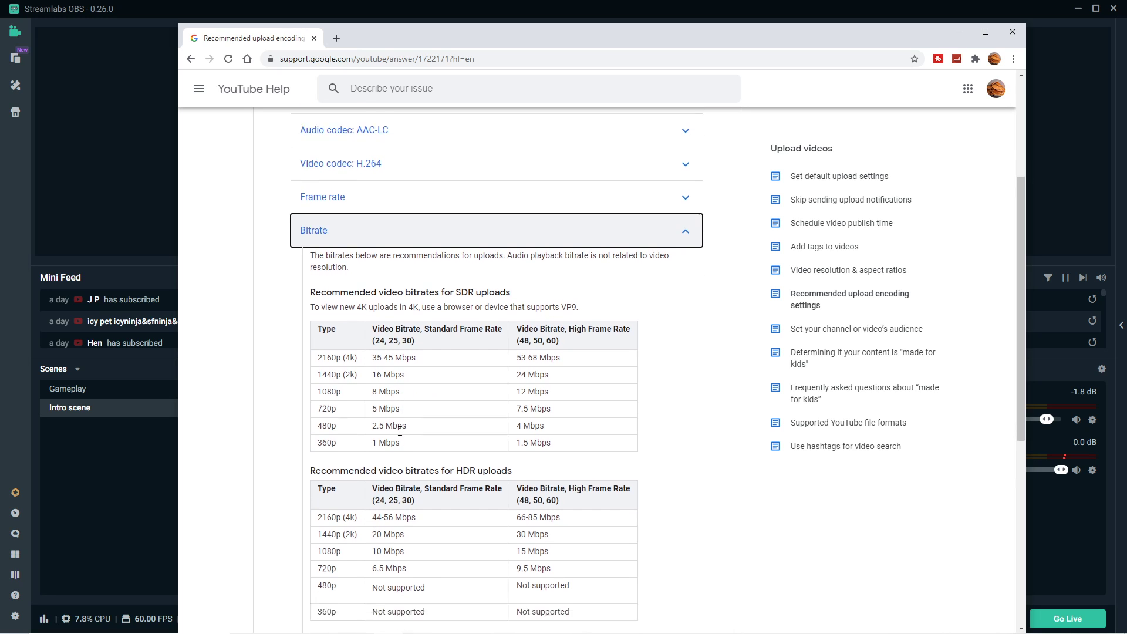
scroll(409, 434, "down", 4)
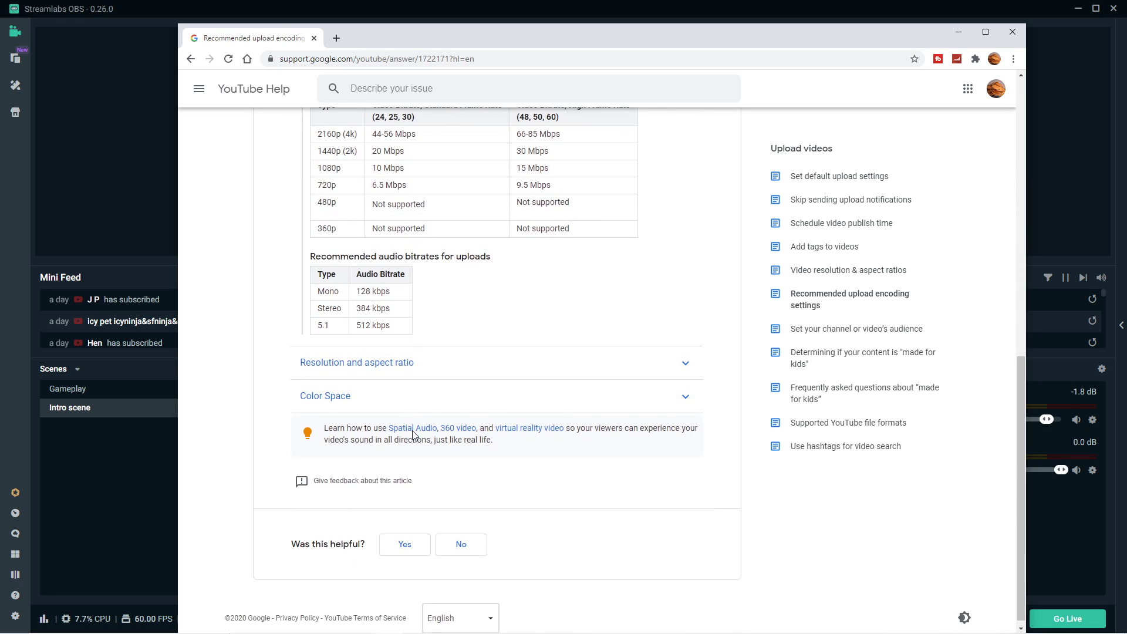
left_click_drag(664, 31, 0, 159)
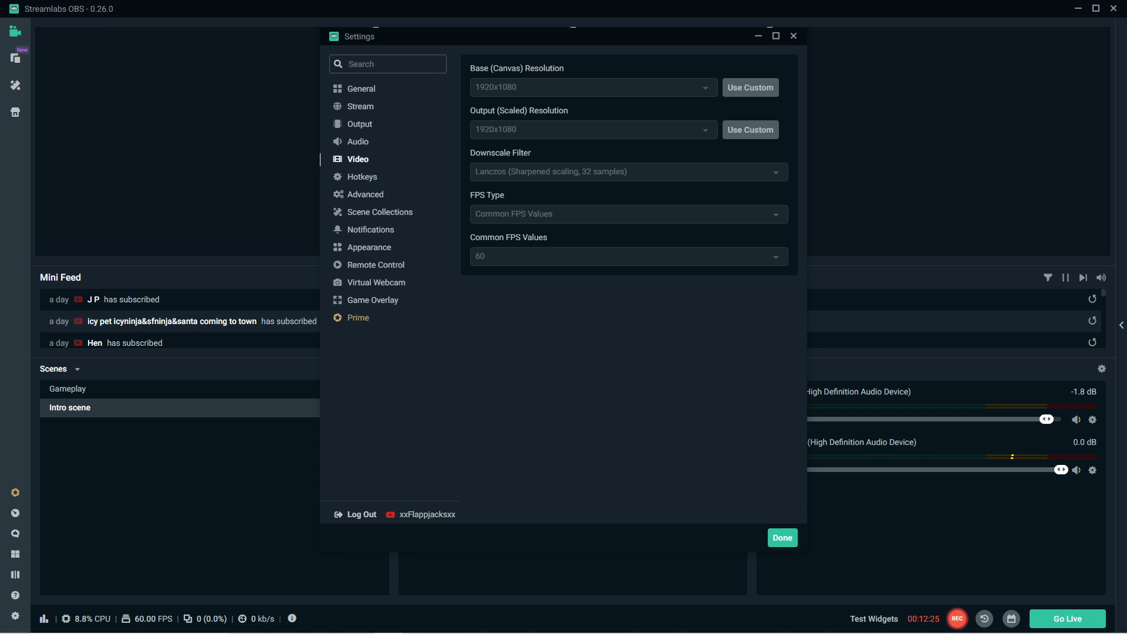
left_click_drag(0, 143, 504, 39)
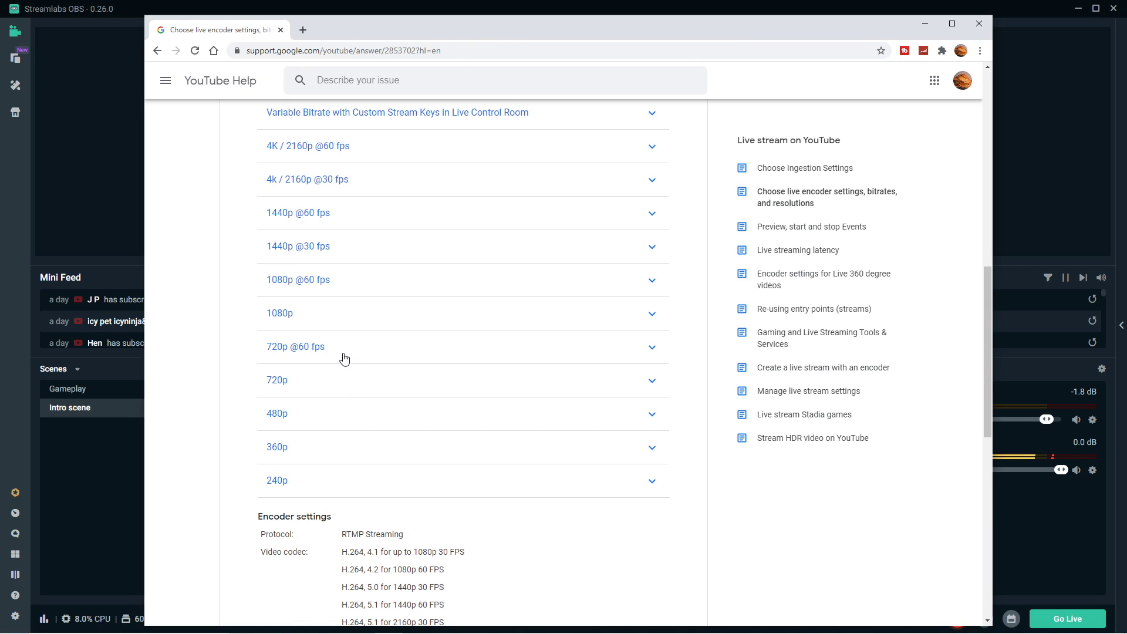
left_click(324, 384)
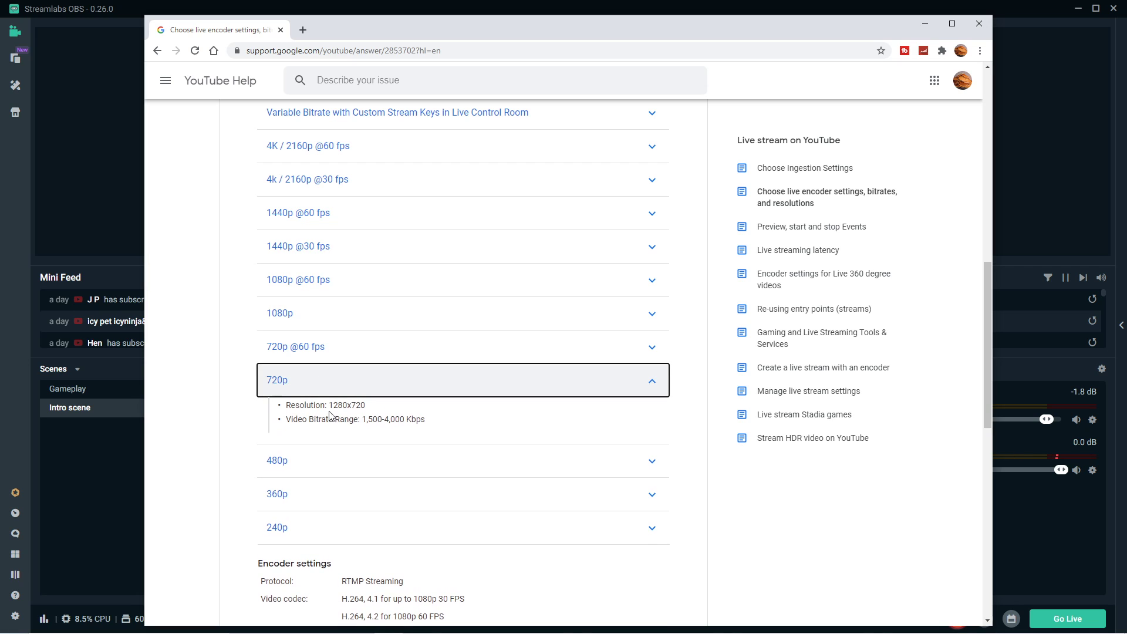
left_click(292, 419)
left_click_drag(292, 419, 428, 420)
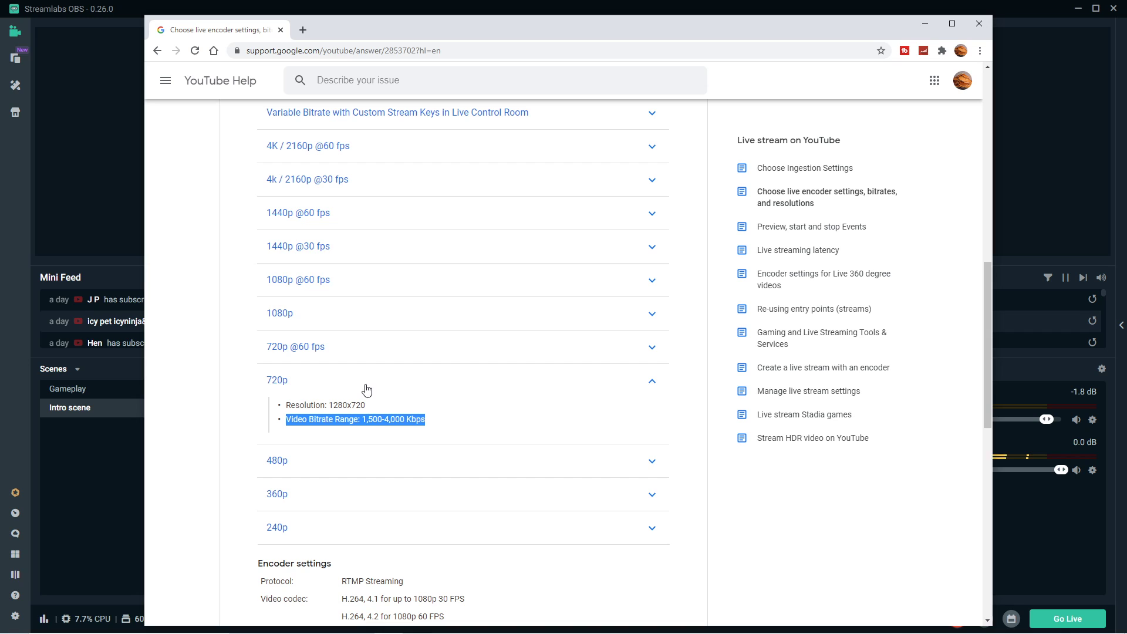
left_click(394, 360)
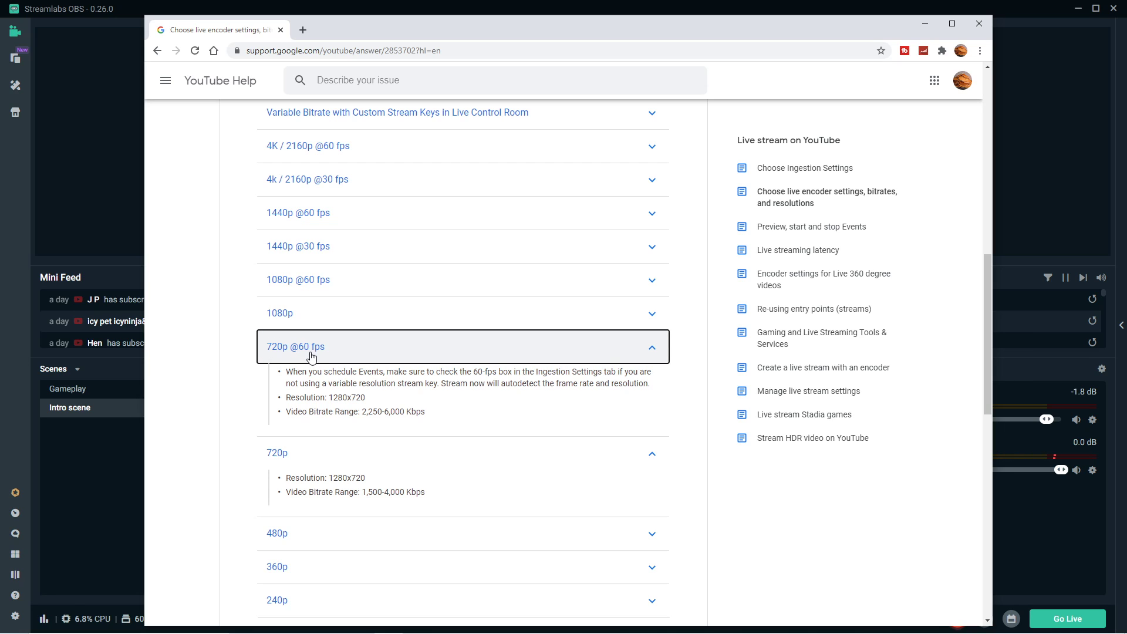
left_click_drag(382, 412, 392, 413)
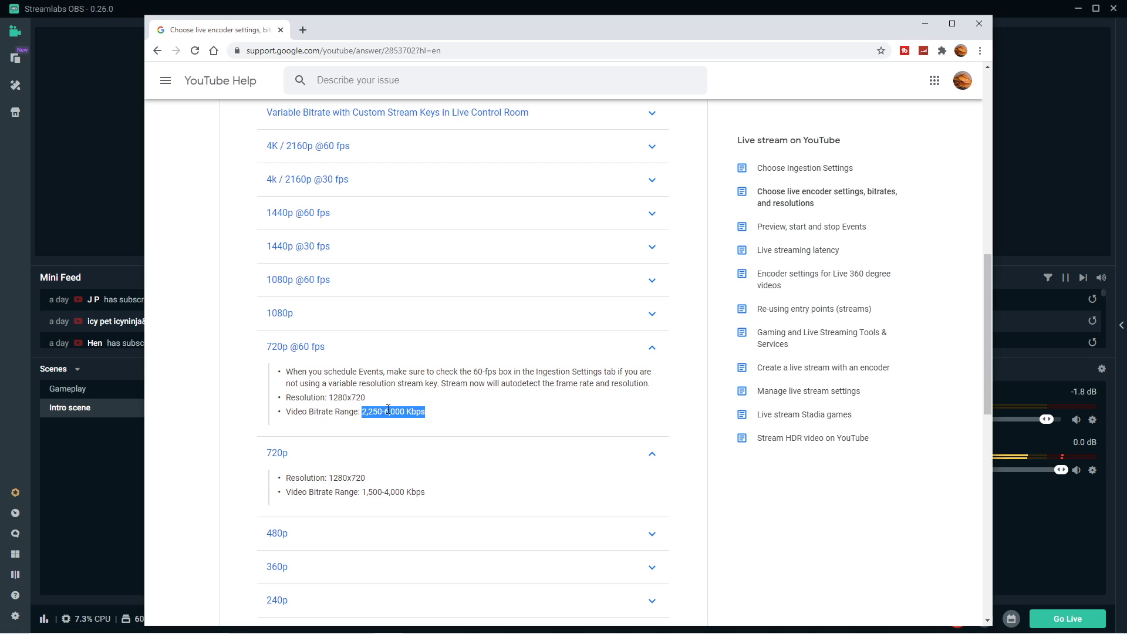
left_click(377, 402)
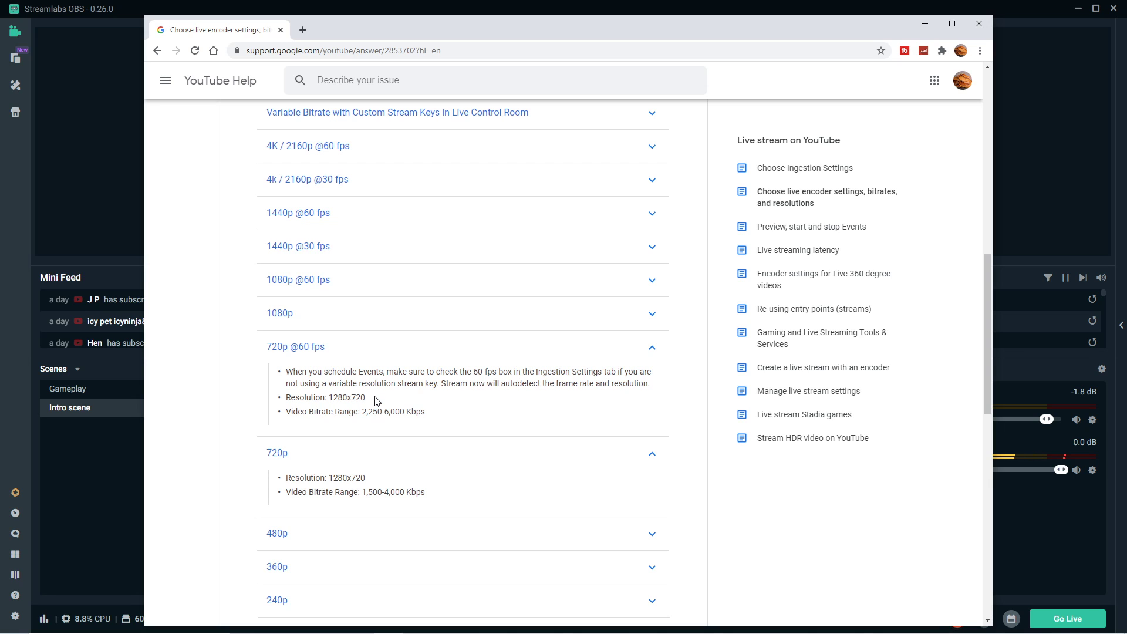
left_click(329, 323)
left_click(337, 282)
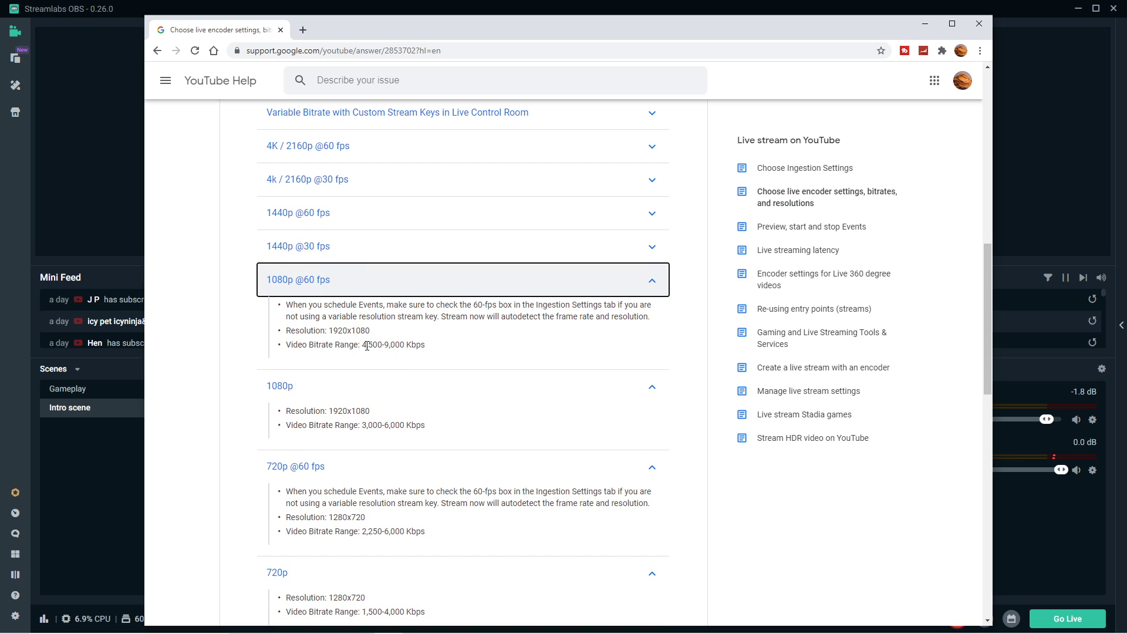
left_click_drag(364, 344, 385, 345)
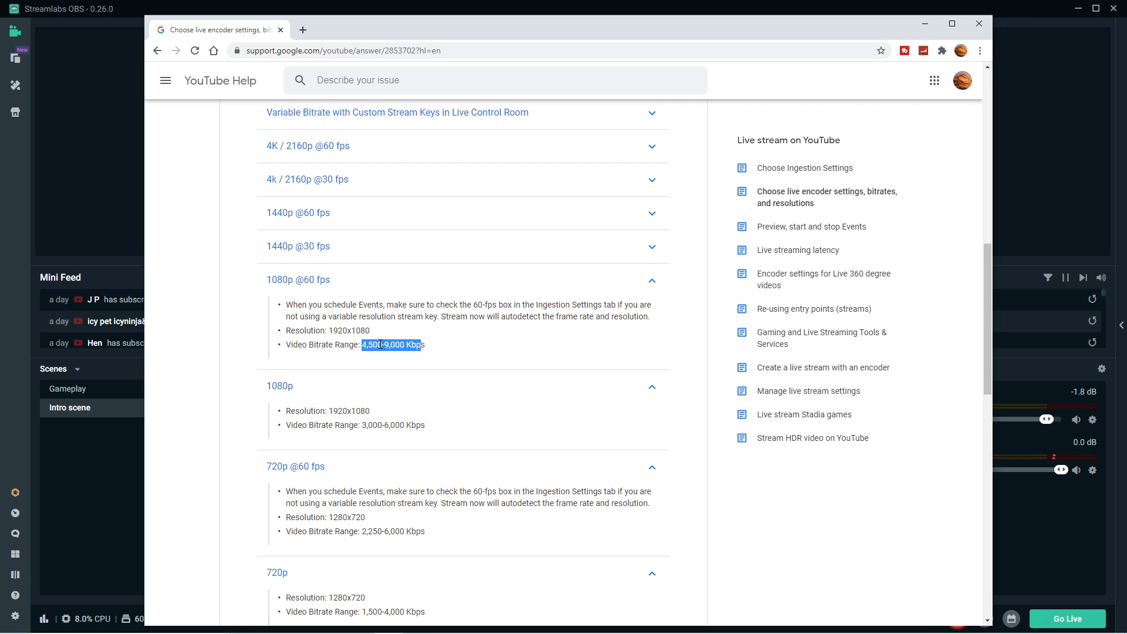
left_click(384, 347)
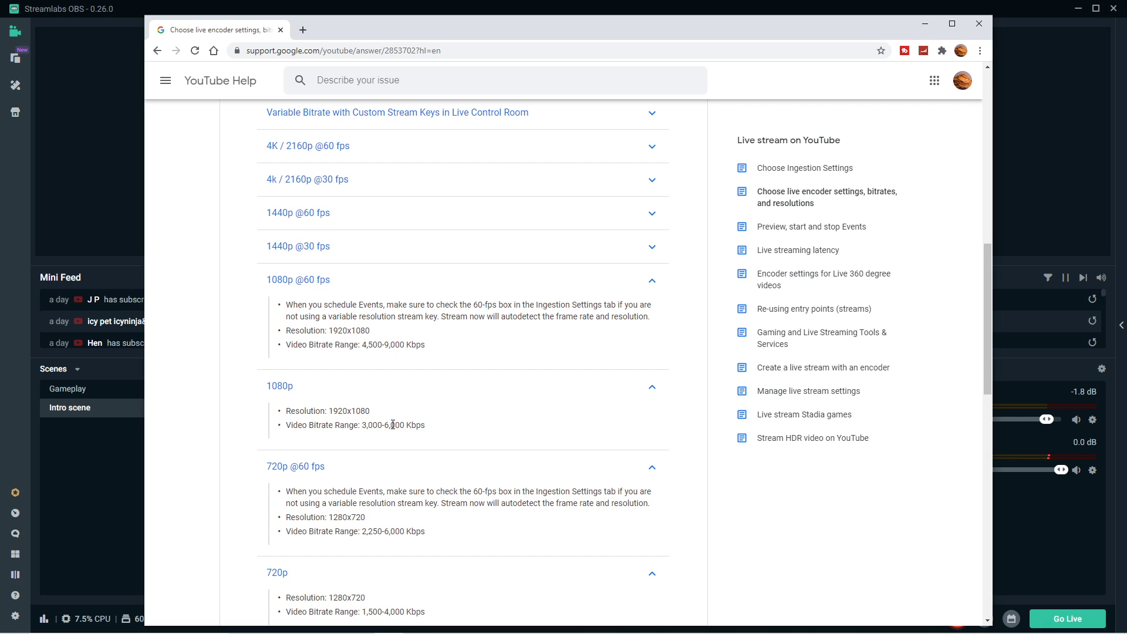
left_click_drag(382, 345, 406, 347)
scroll(387, 370, "down", 3)
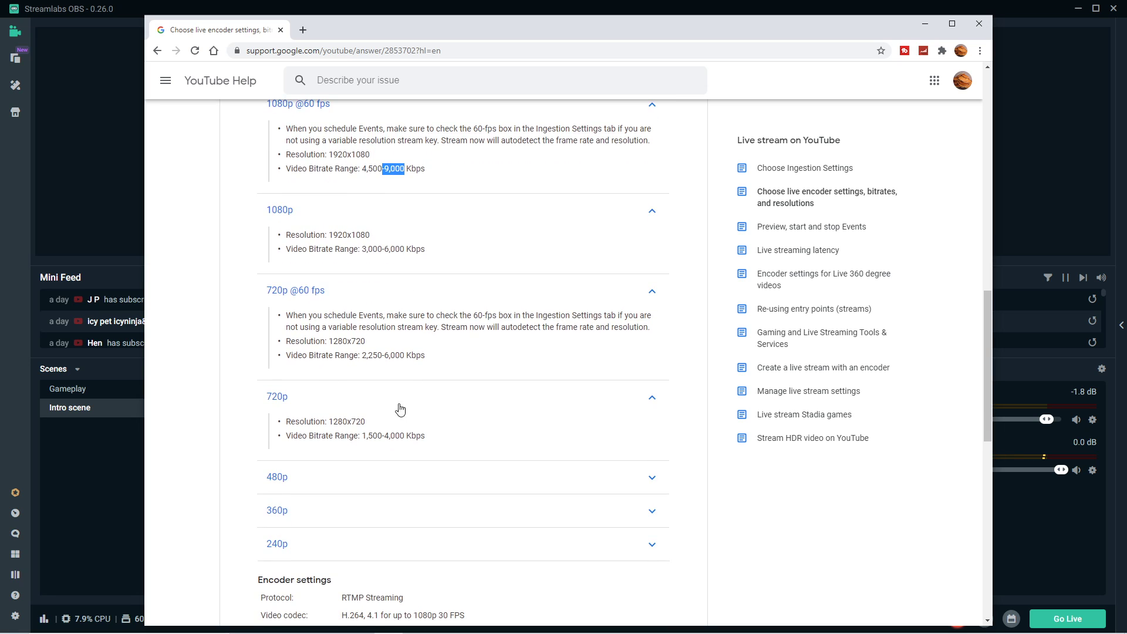
left_click_drag(367, 436, 421, 438)
scroll(411, 280, "up", 3)
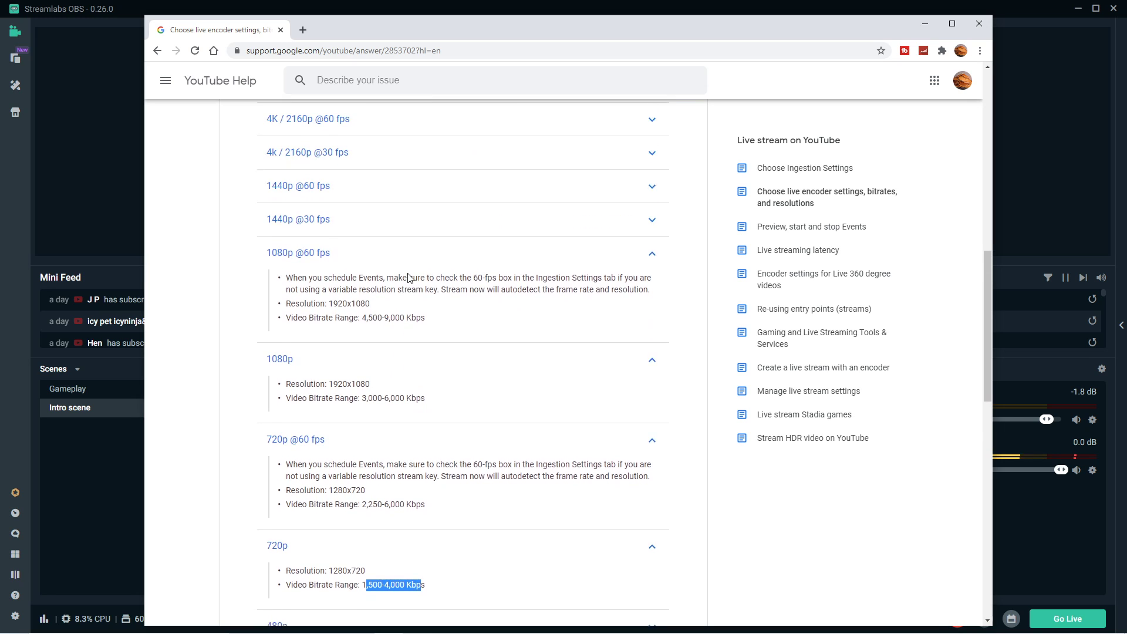
scroll(326, 184, "up", 2)
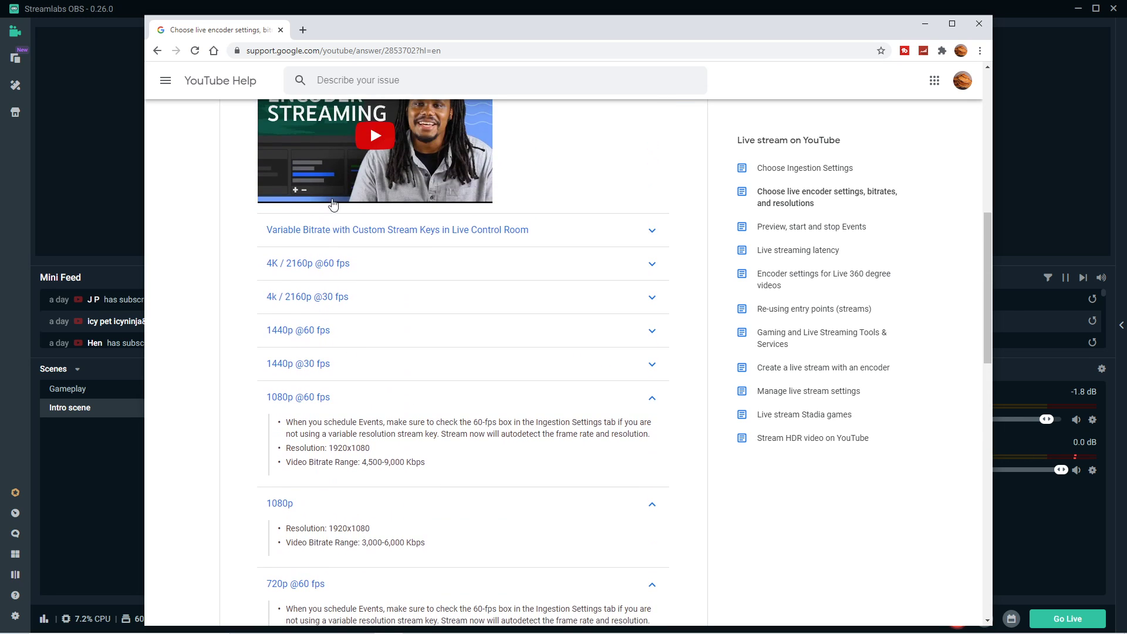
left_click(338, 330)
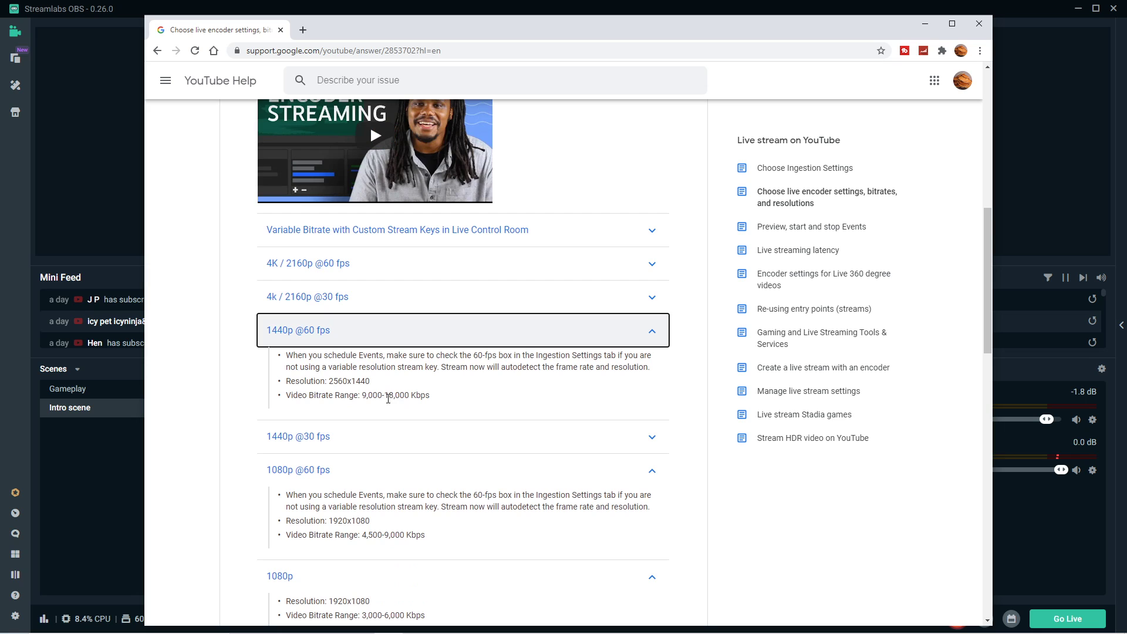
left_click(401, 329)
Recheck the 720p section's video bitrate range against the 1080p ranges on the live encoder settings page.
scroll(396, 402, "down", 2)
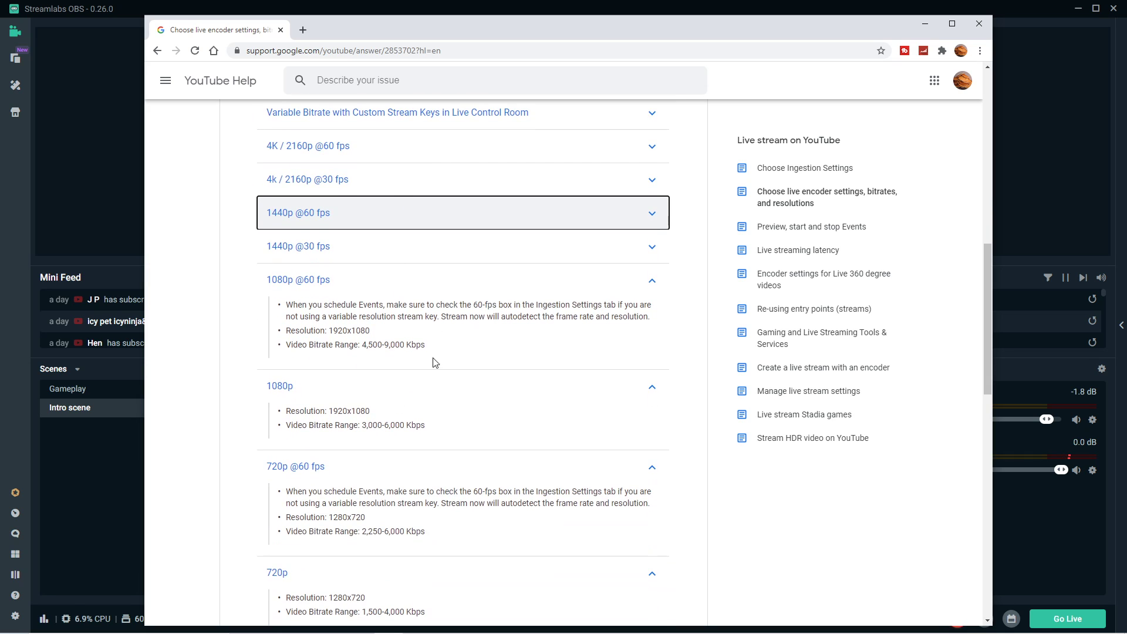
scroll(391, 402, "down", 2)
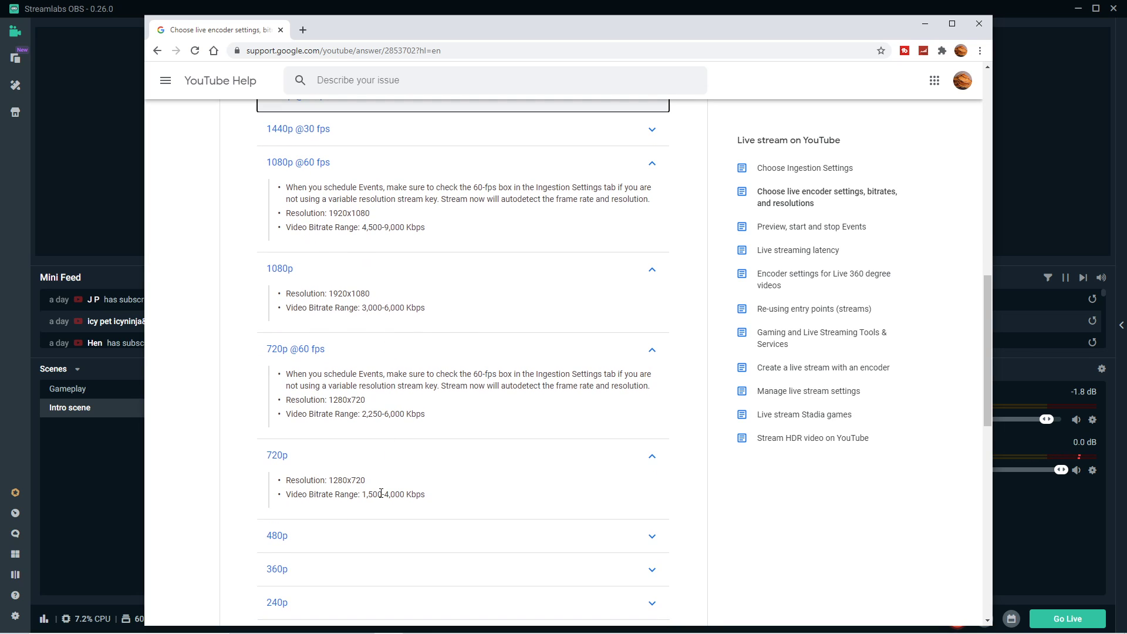
left_click_drag(290, 461, 244, 458)
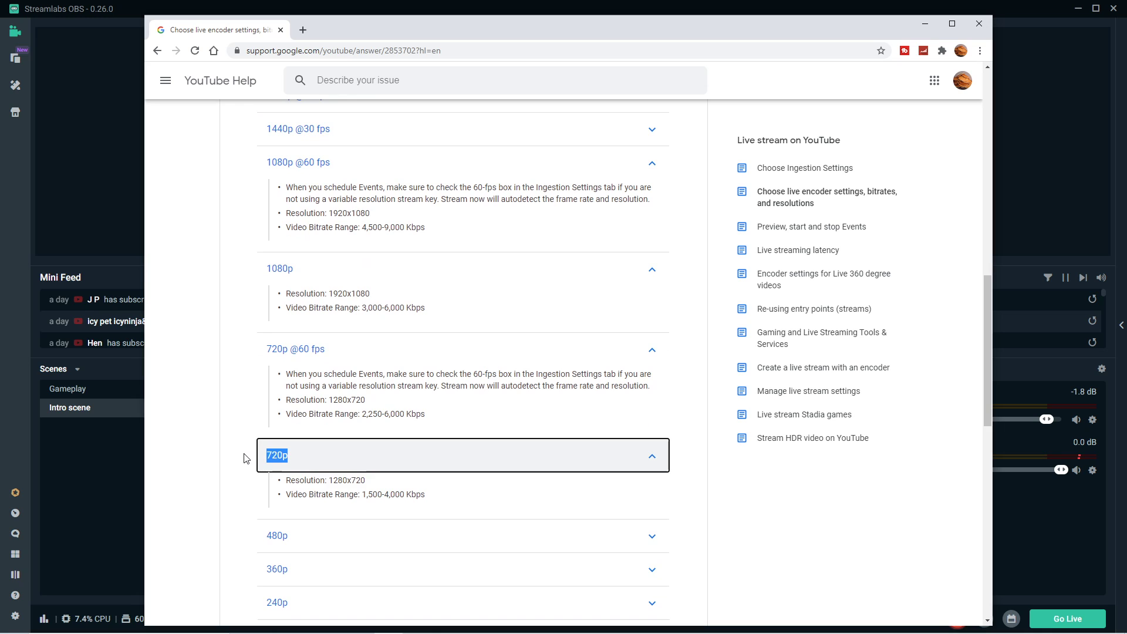
scroll(372, 373, "up", 1)
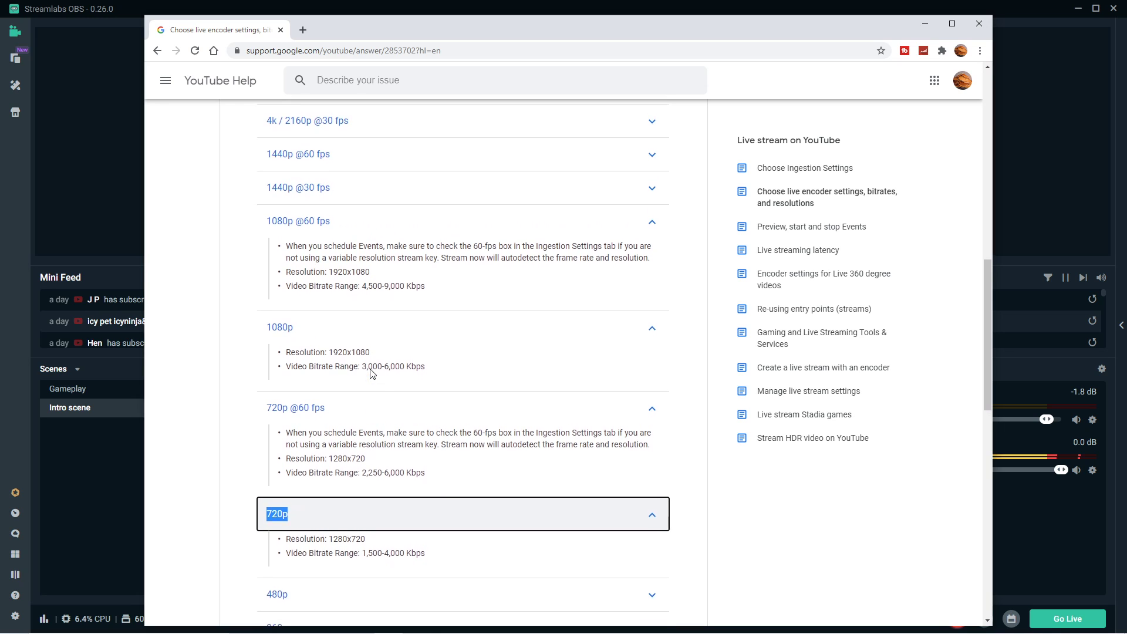
scroll(371, 374, "up", 1)
left_click_drag(320, 389, 270, 388)
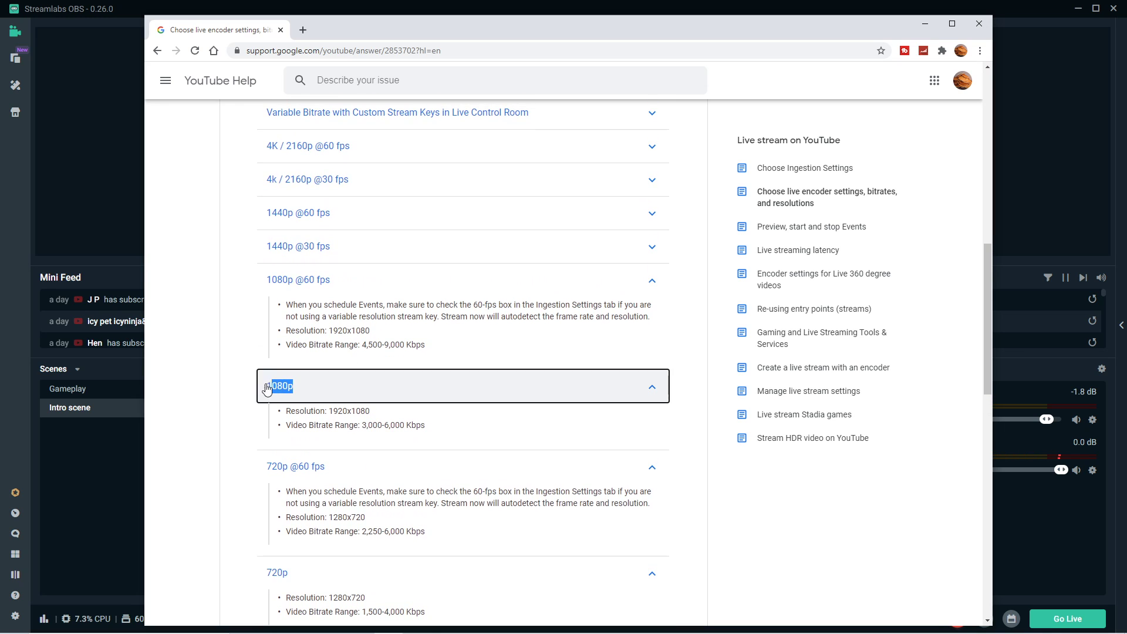
left_click(366, 394)
scroll(409, 439, "down", 3)
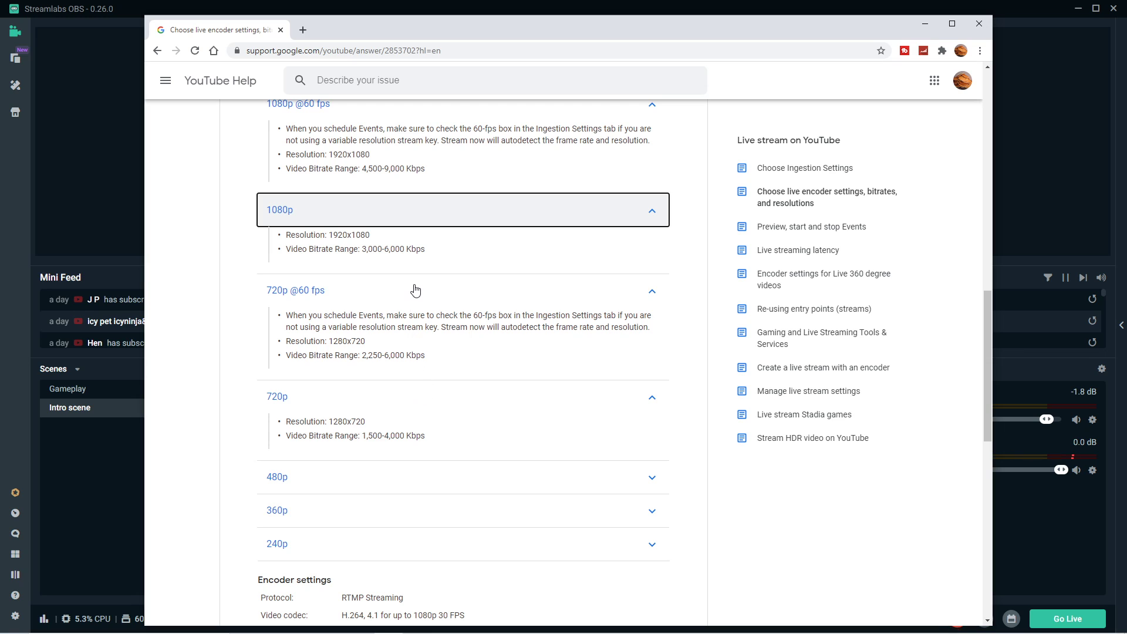
scroll(415, 290, "up", 2)
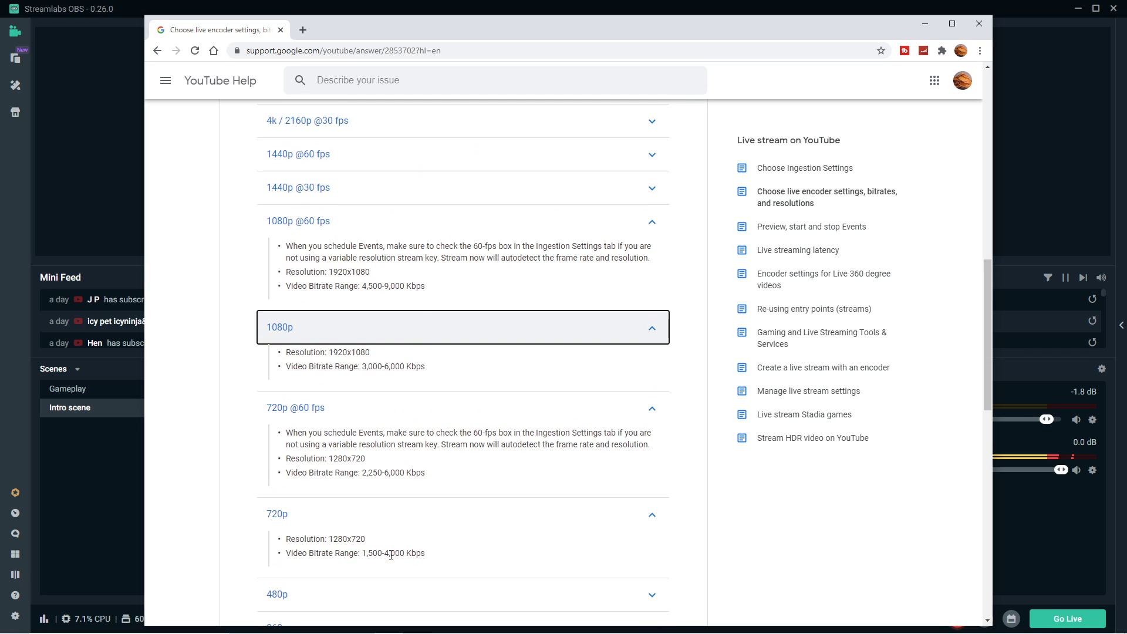
scroll(390, 552, "down", 1)
left_click(379, 496)
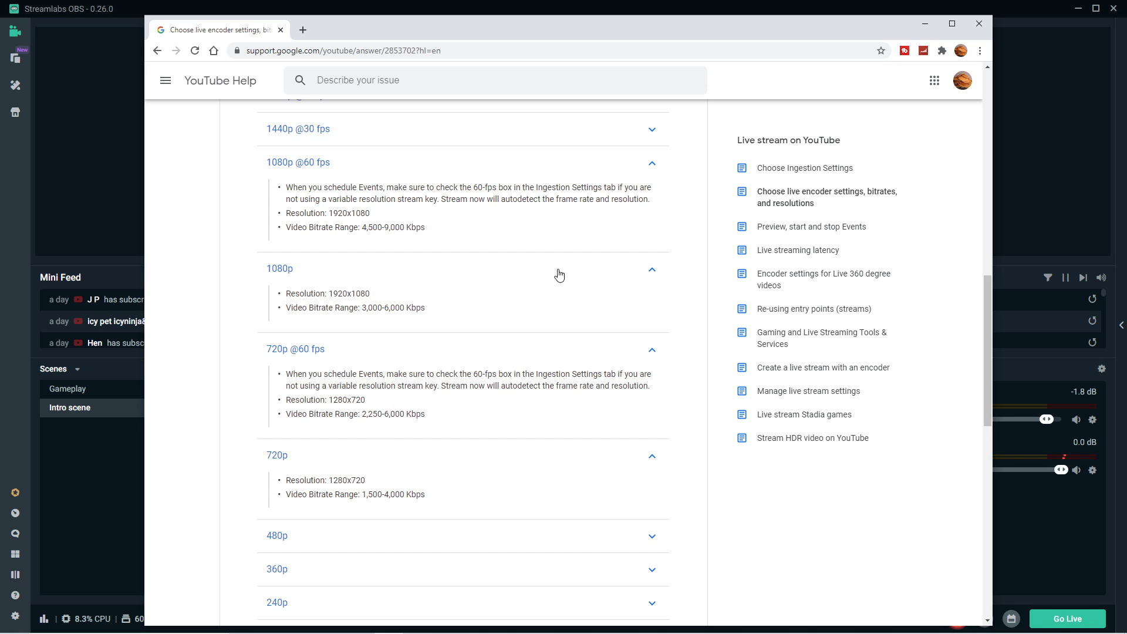
Minimize the browser to return to Streamlabs OBS and review the general hotkeys in the settings.
left_click_drag(921, 27, 805, 56)
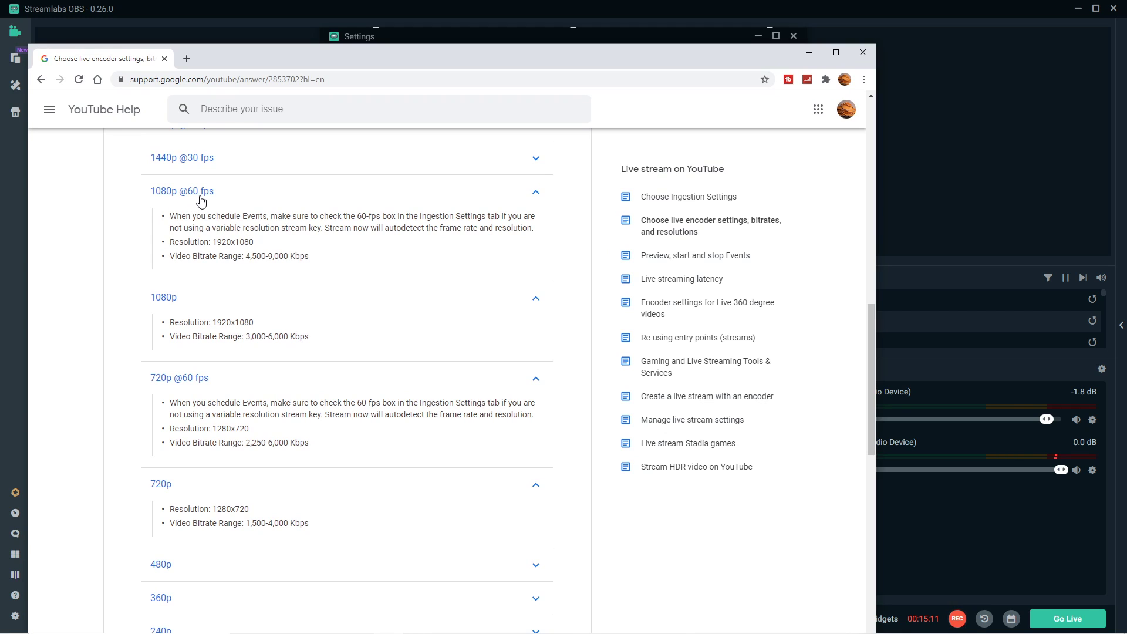
left_click(809, 52)
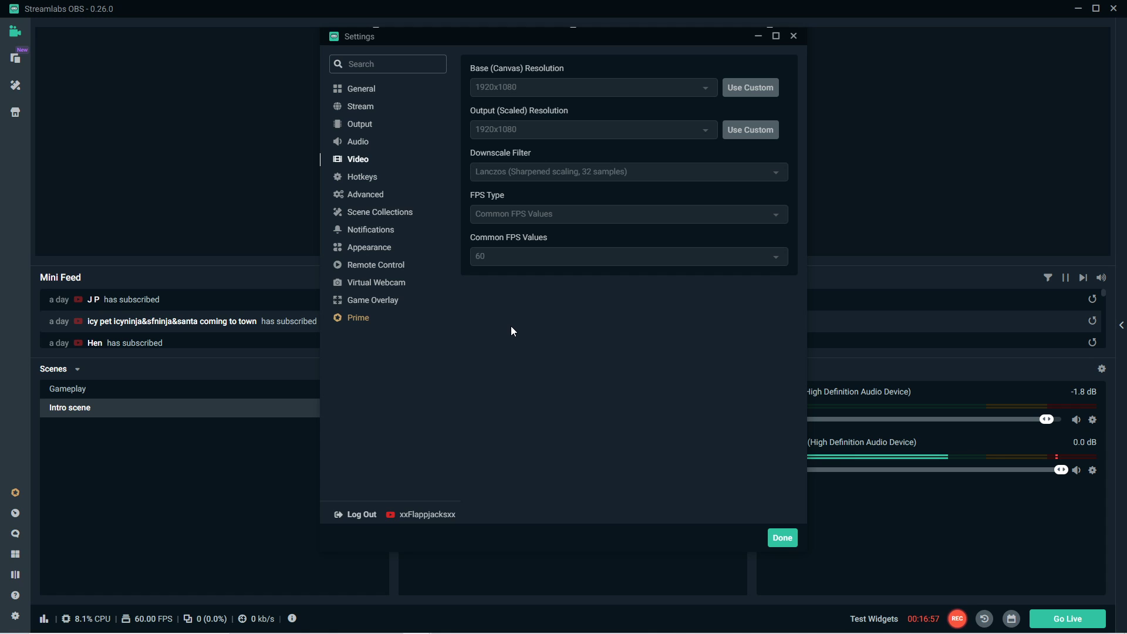
left_click(371, 179)
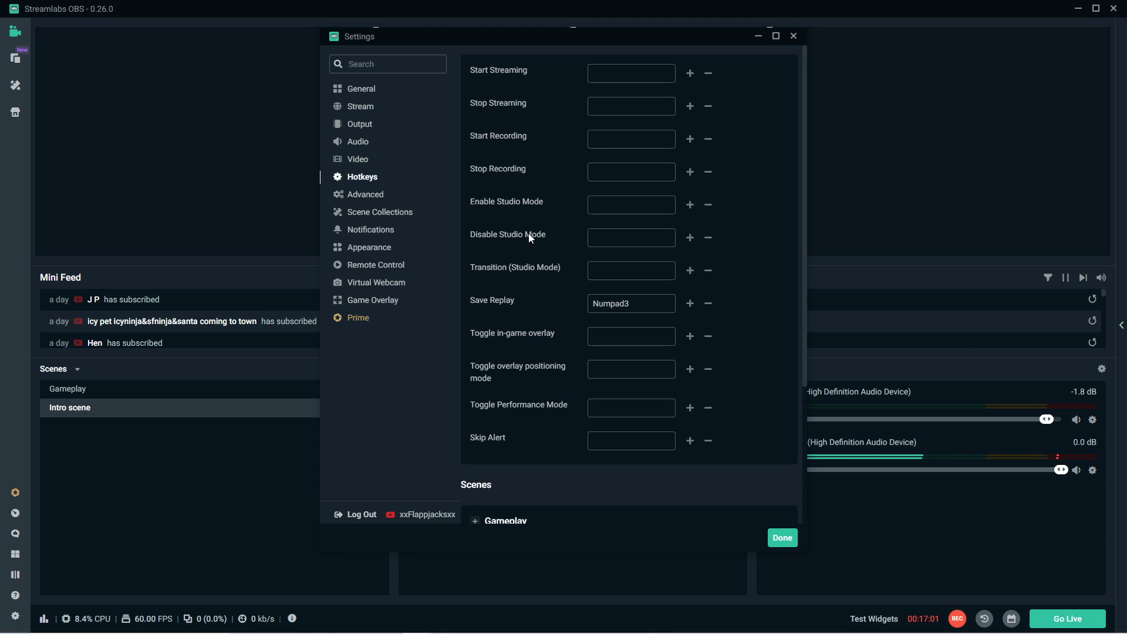
scroll(537, 291, "down", 1)
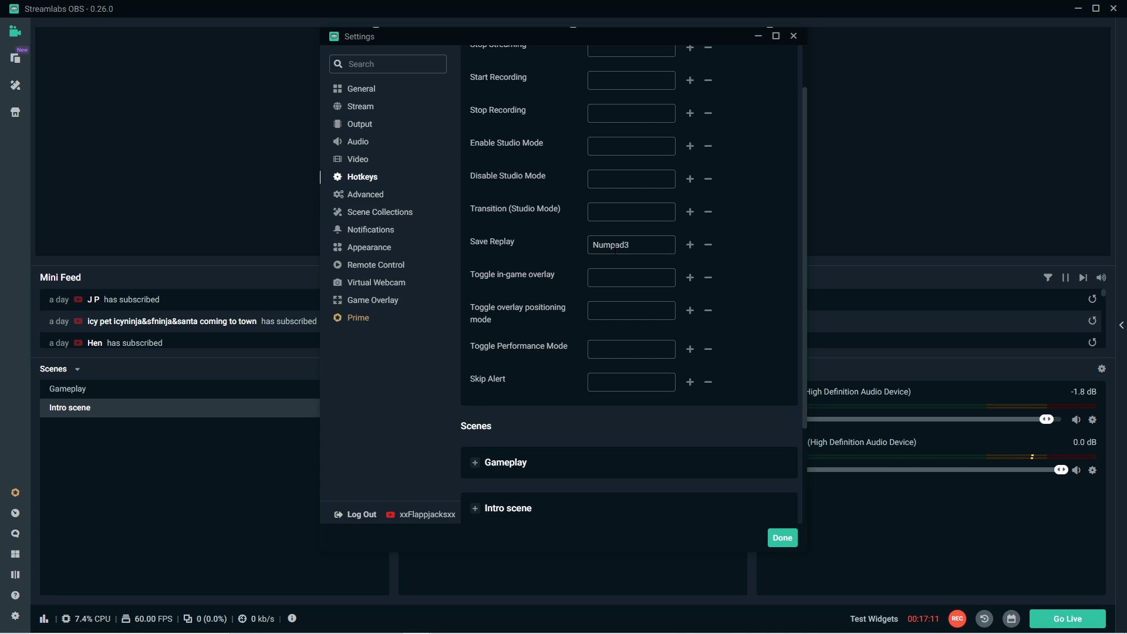
scroll(564, 289, "down", 3)
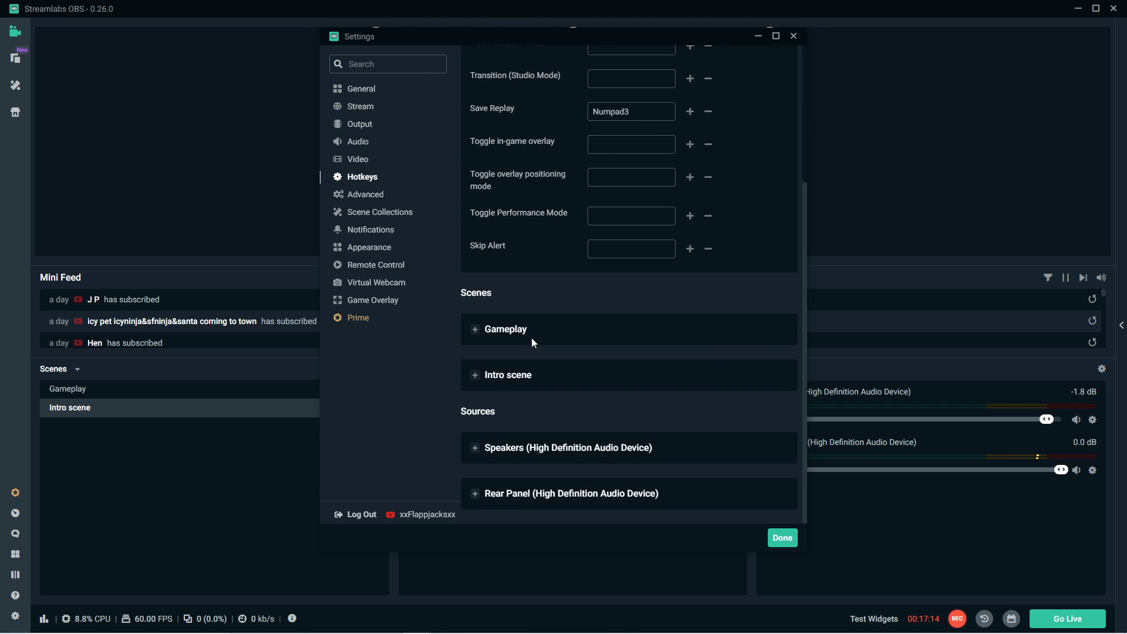
Expand the Gameplay and Intro scene hotkey groups to view their available hotkeys.
left_click(477, 330)
scroll(492, 408, "down", 1)
scroll(493, 410, "down", 3)
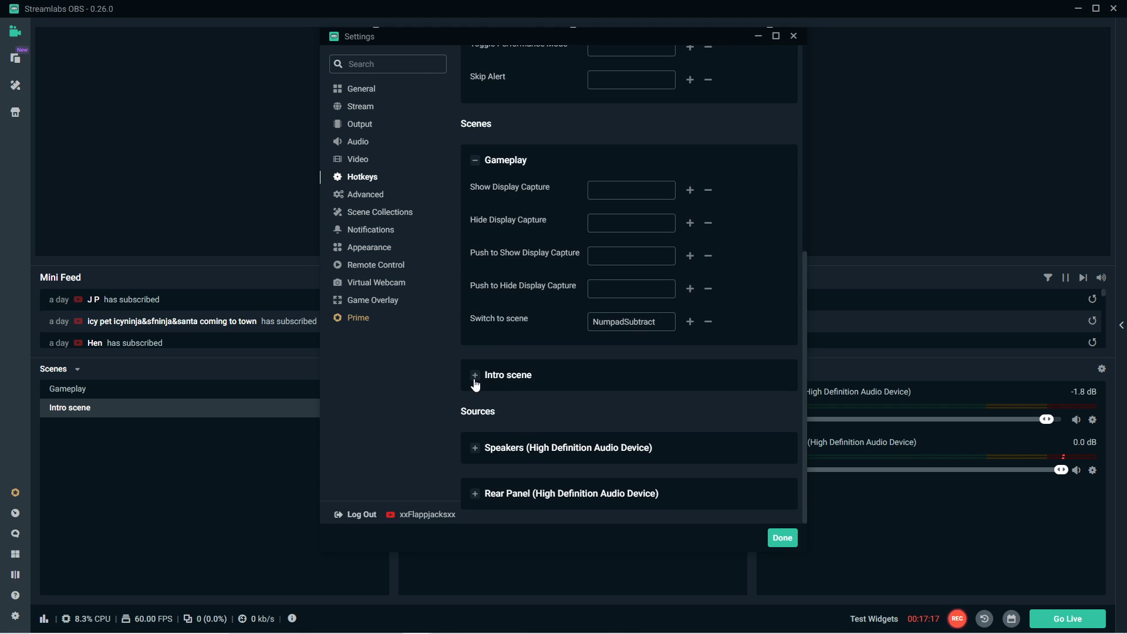
left_click(475, 380)
scroll(485, 361, "down", 5)
scroll(486, 361, "up", 7)
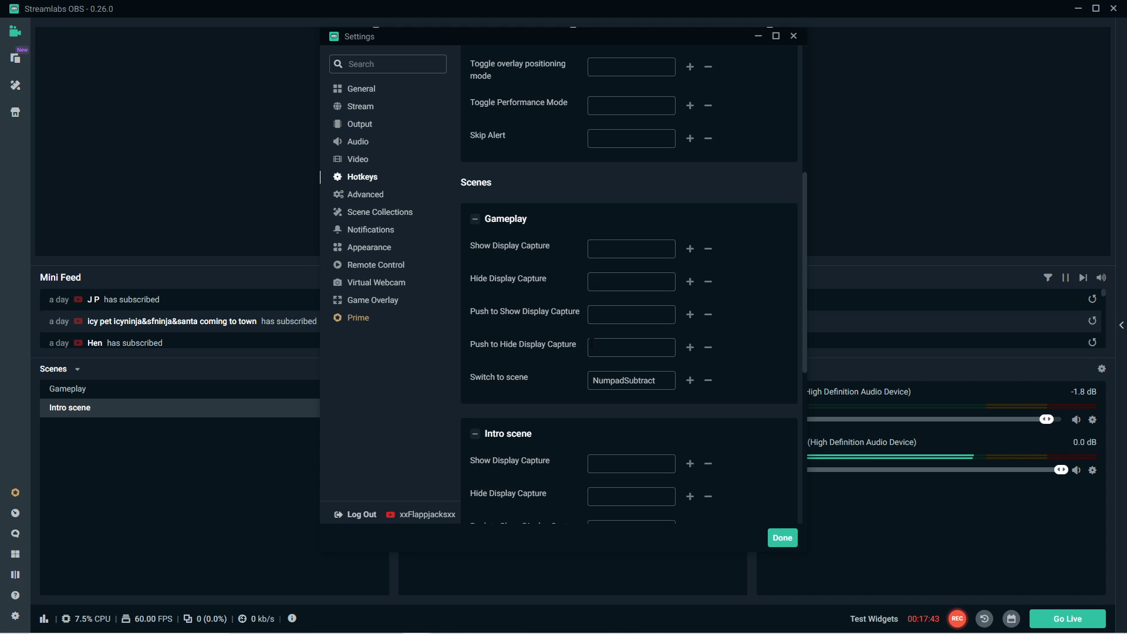
Examine the display capture, background and Switch to scene hotkeys of the Gameplay and Intro scene groups.
scroll(567, 354, "down", 3)
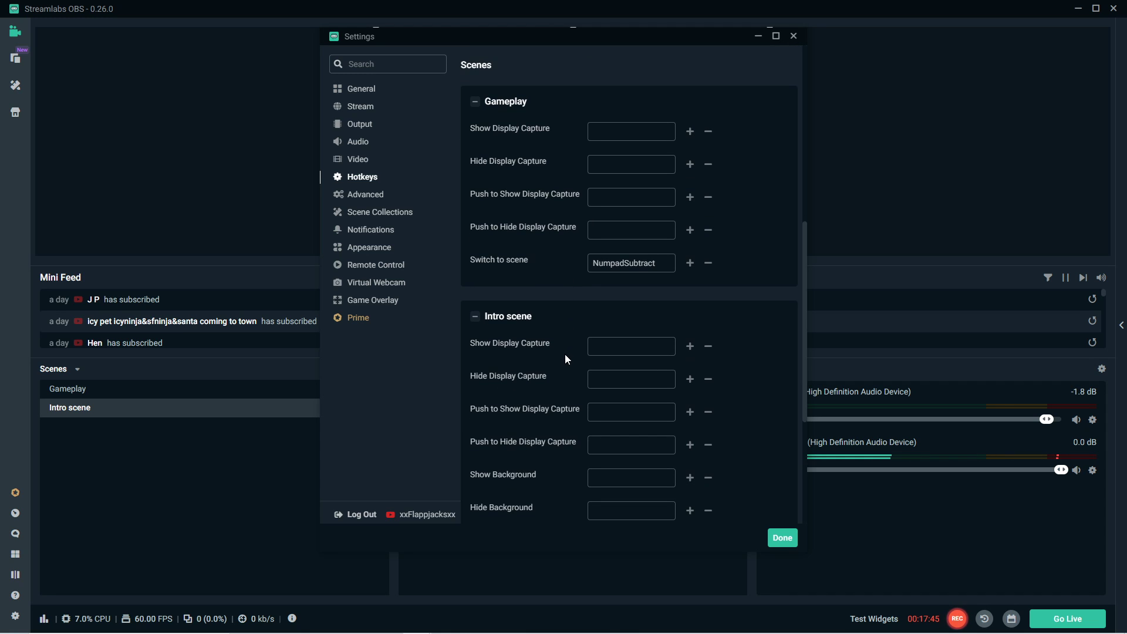
scroll(555, 358, "down", 1)
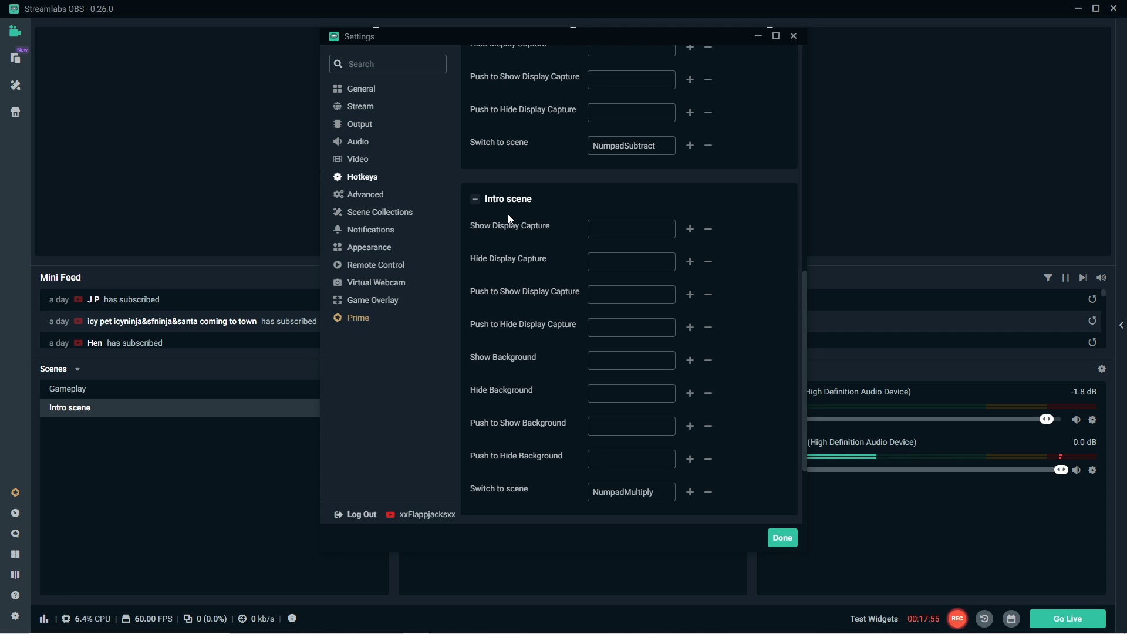
scroll(491, 424, "down", 2)
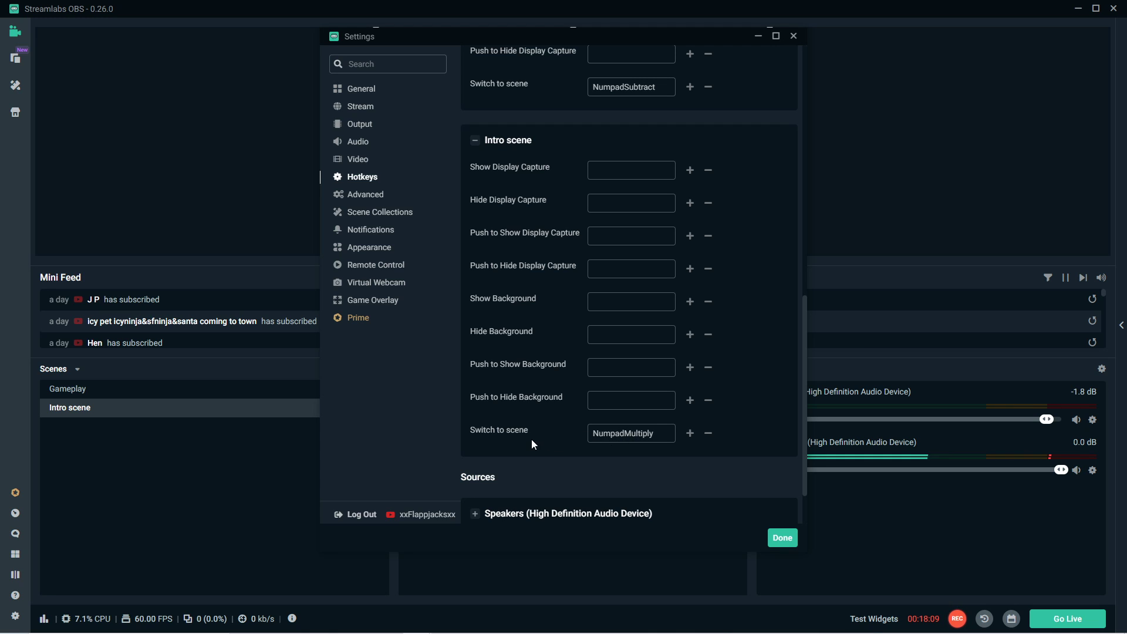
scroll(527, 426, "up", 2)
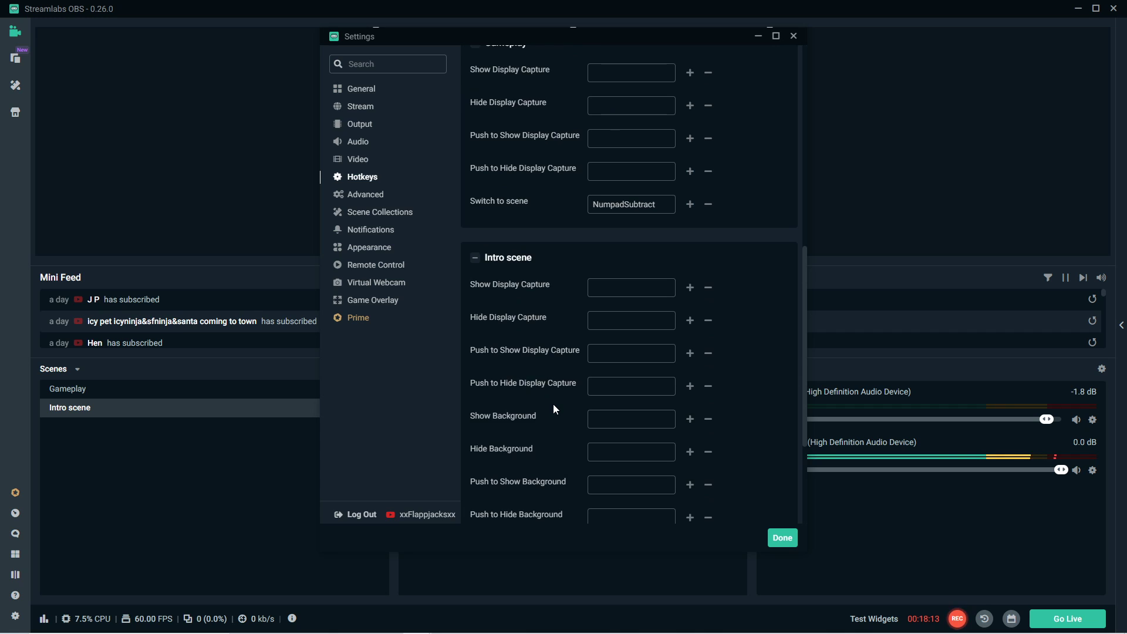
scroll(554, 405, "down", 1)
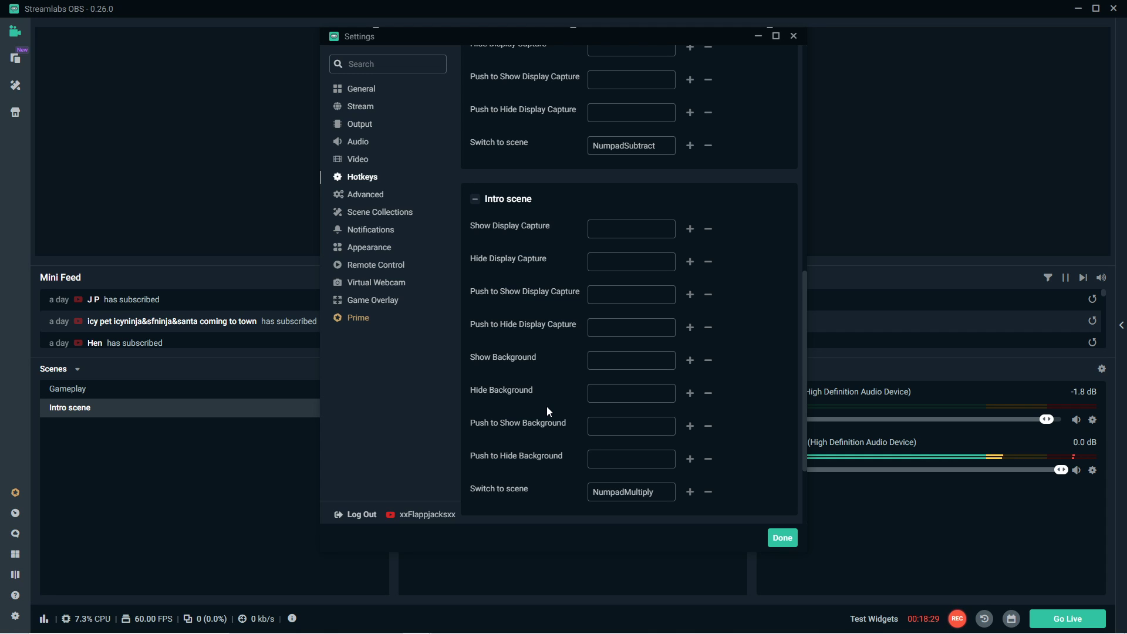
scroll(547, 406, "down", 2)
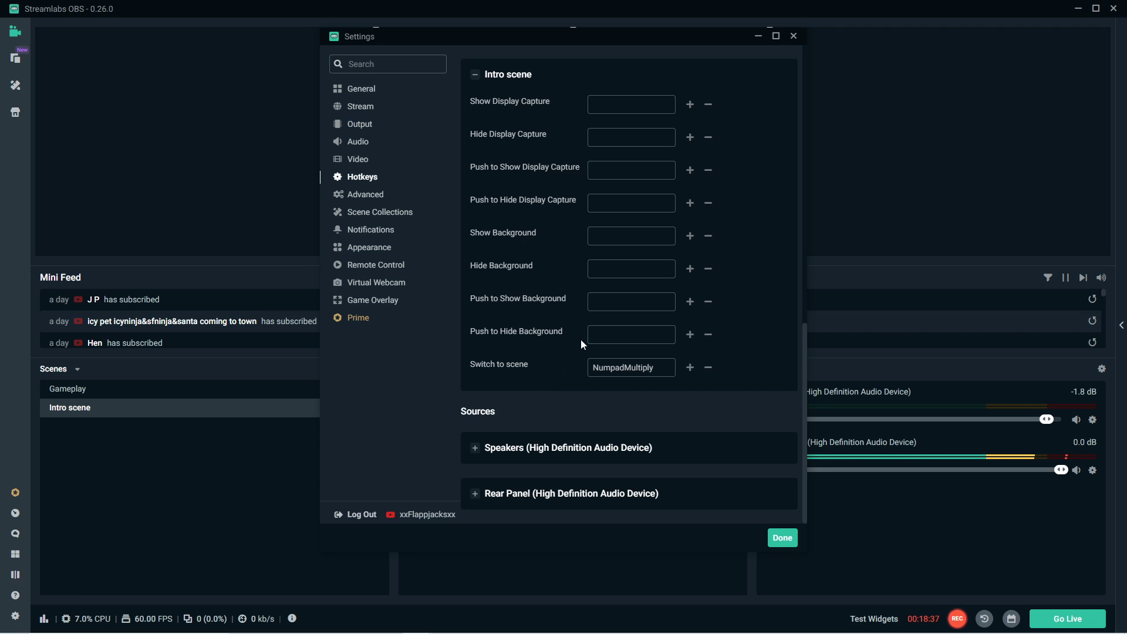
scroll(631, 332, "up", 5)
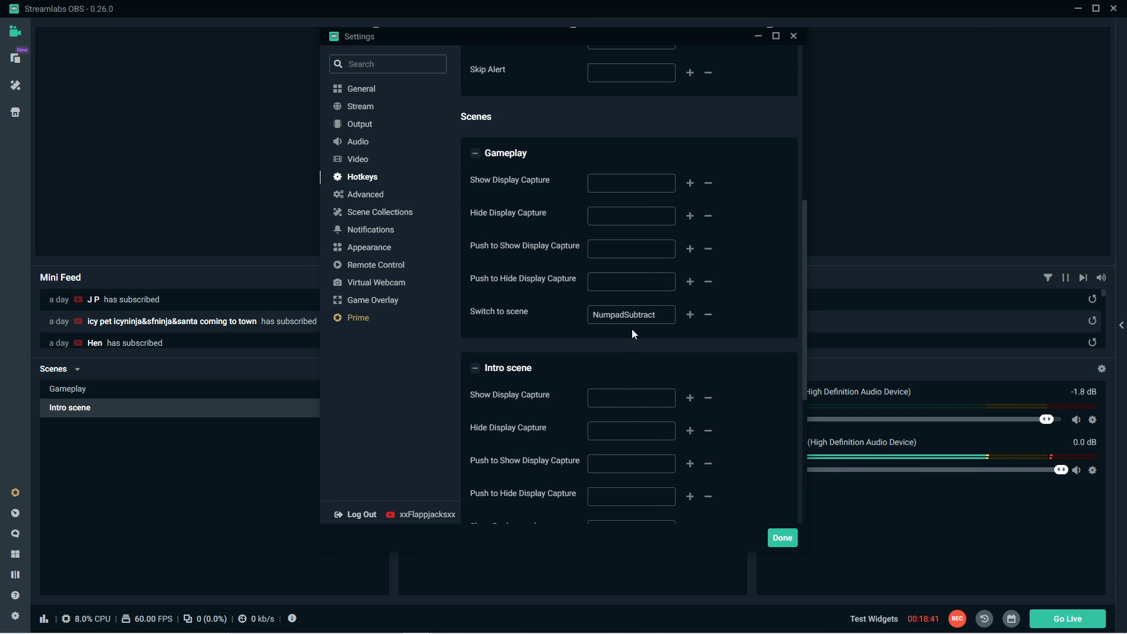
scroll(632, 329, "down", 5)
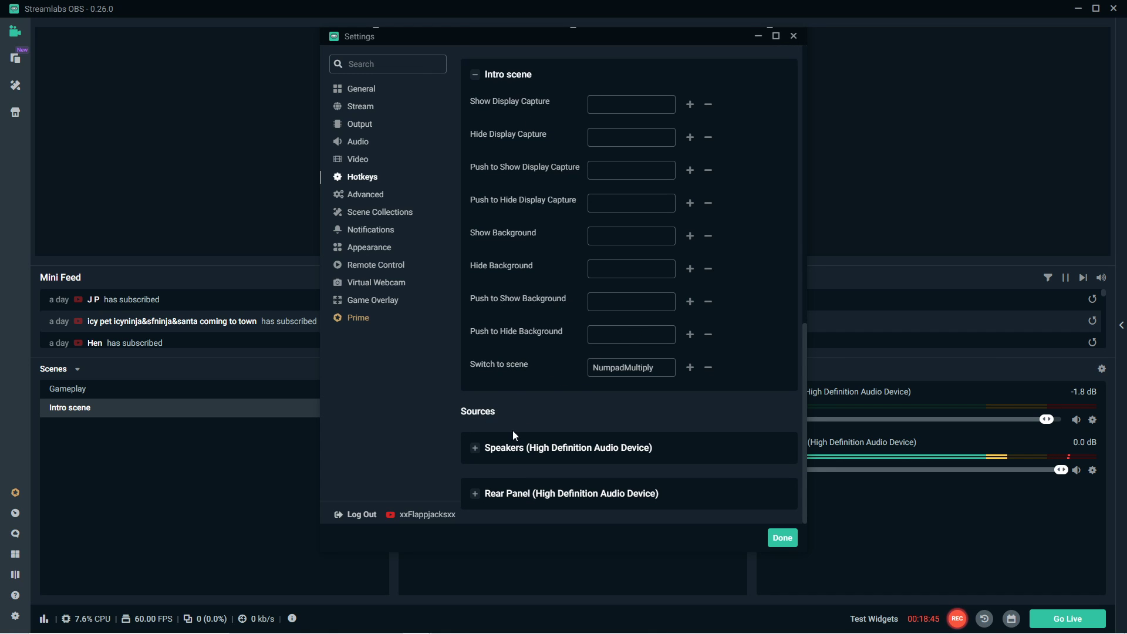
Expand the Speakers and Rear Panel source groups and check their mute, unmute and push-to-talk hotkeys.
left_click(486, 451)
scroll(477, 449, "down", 3)
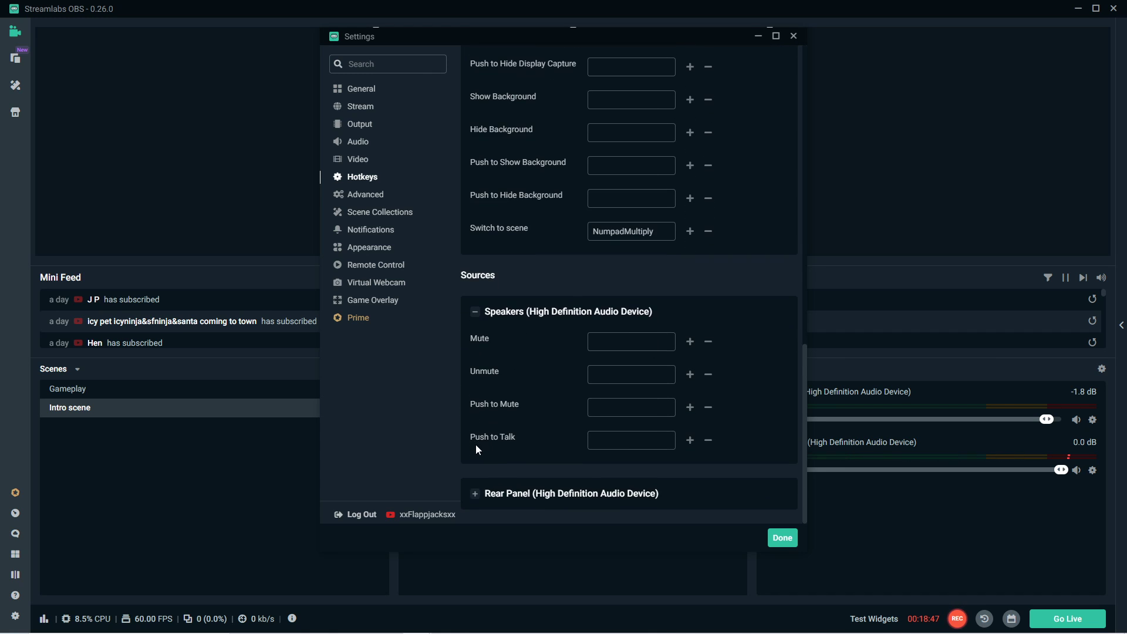
left_click(474, 491)
scroll(488, 456, "down", 3)
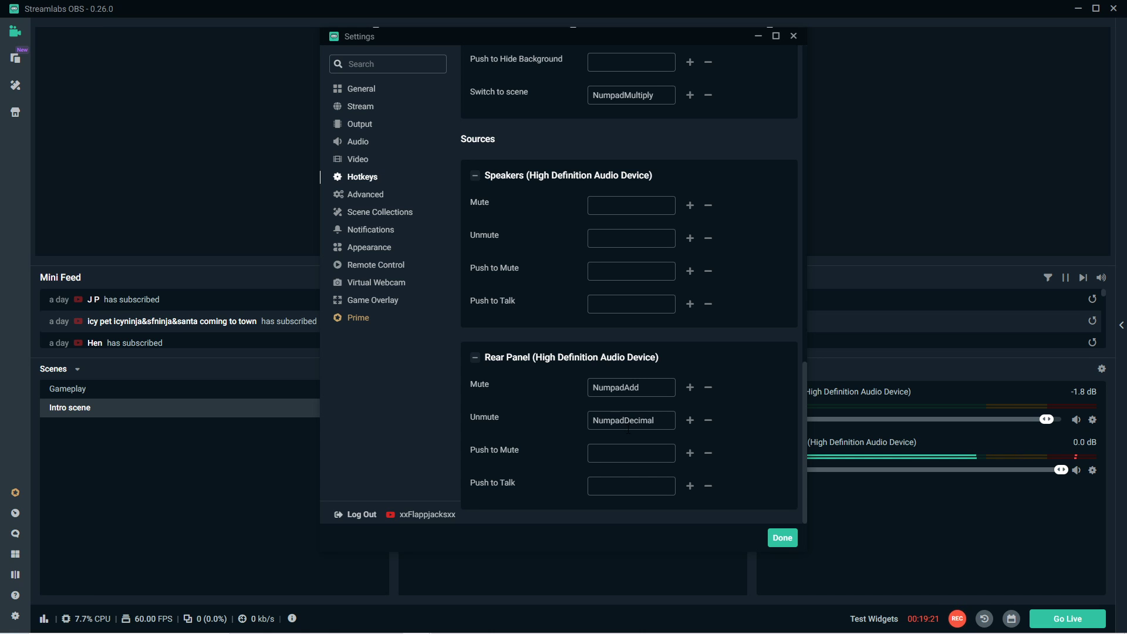
Review the whole hotkey list again, from Save Replay through scene switching to the audio source mute hotkeys.
scroll(582, 280, "up", 6)
scroll(582, 278, "down", 5)
scroll(582, 278, "up", 7)
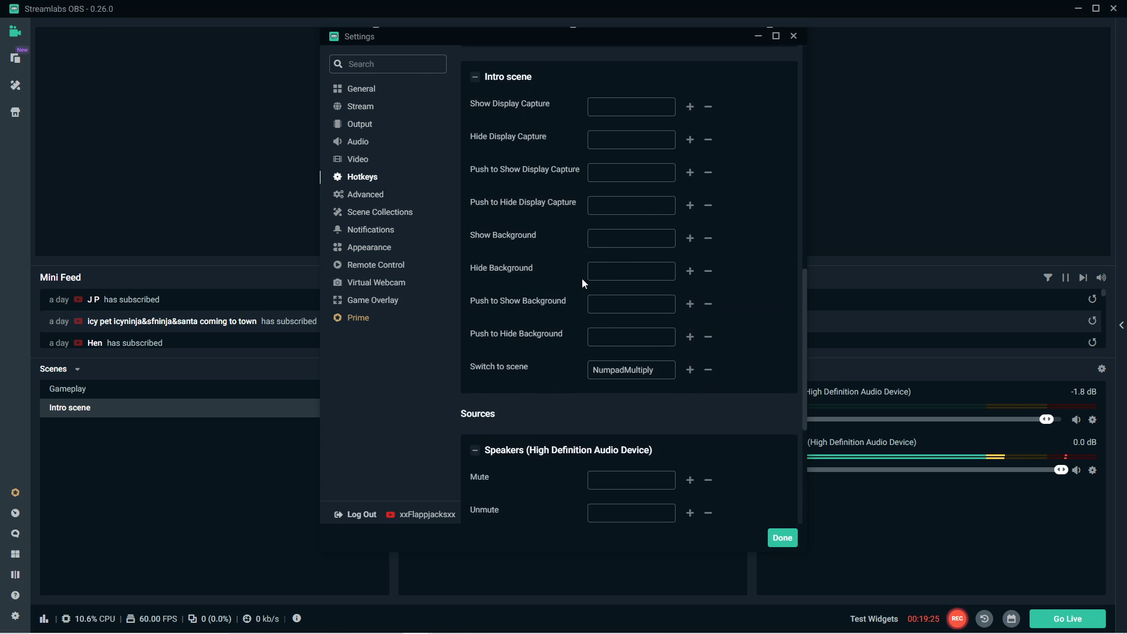
scroll(566, 328, "up", 9)
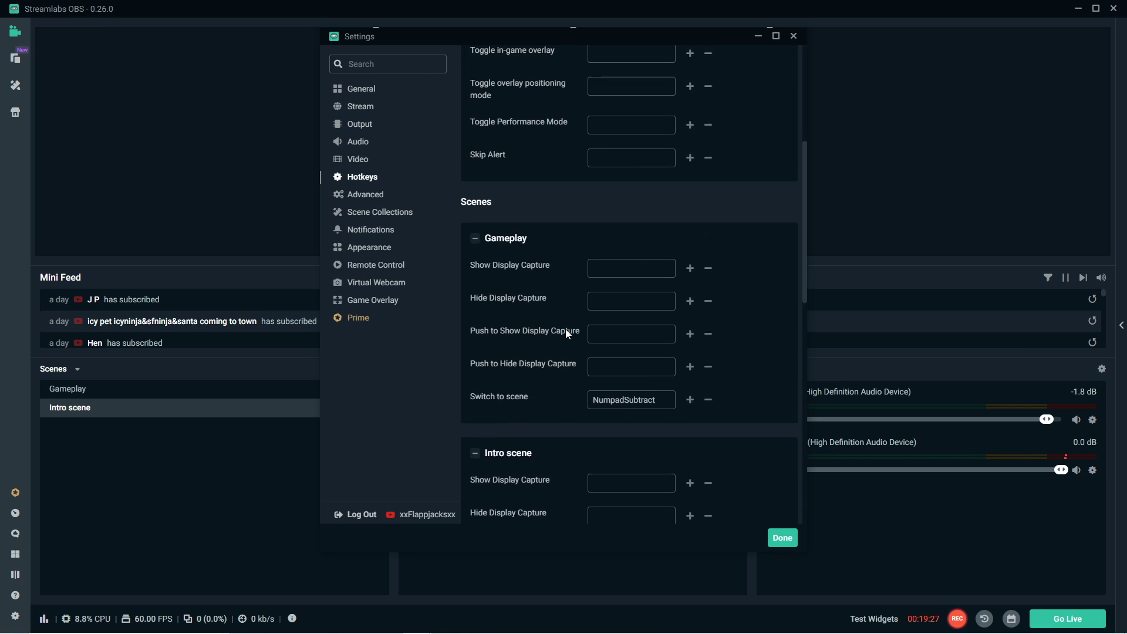
scroll(565, 333, "up", 1)
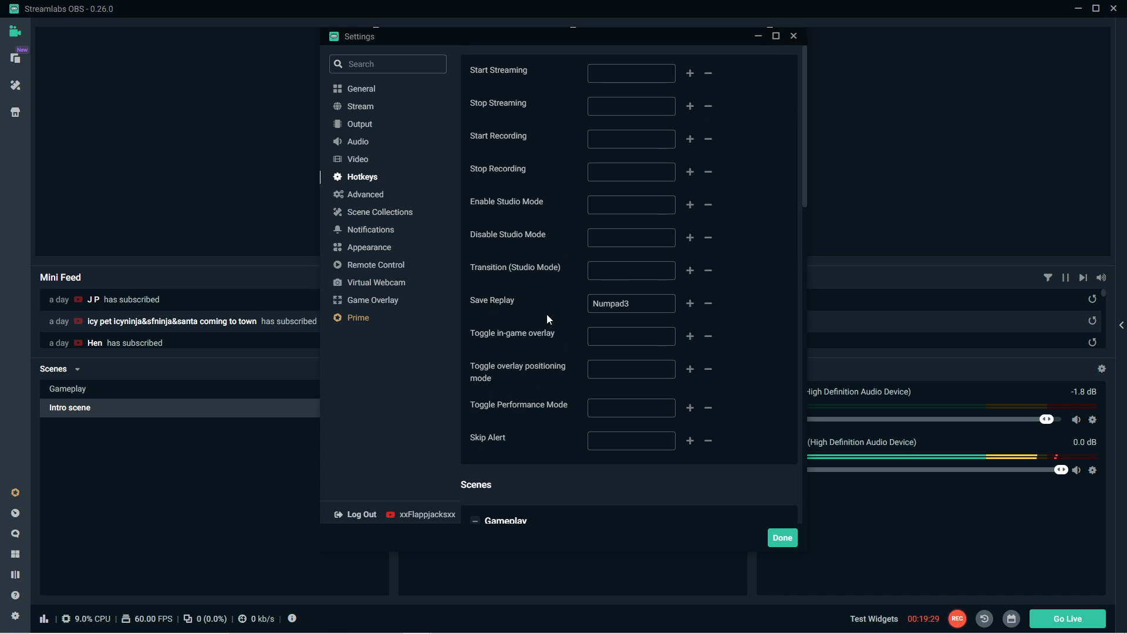
scroll(542, 308, "down", 5)
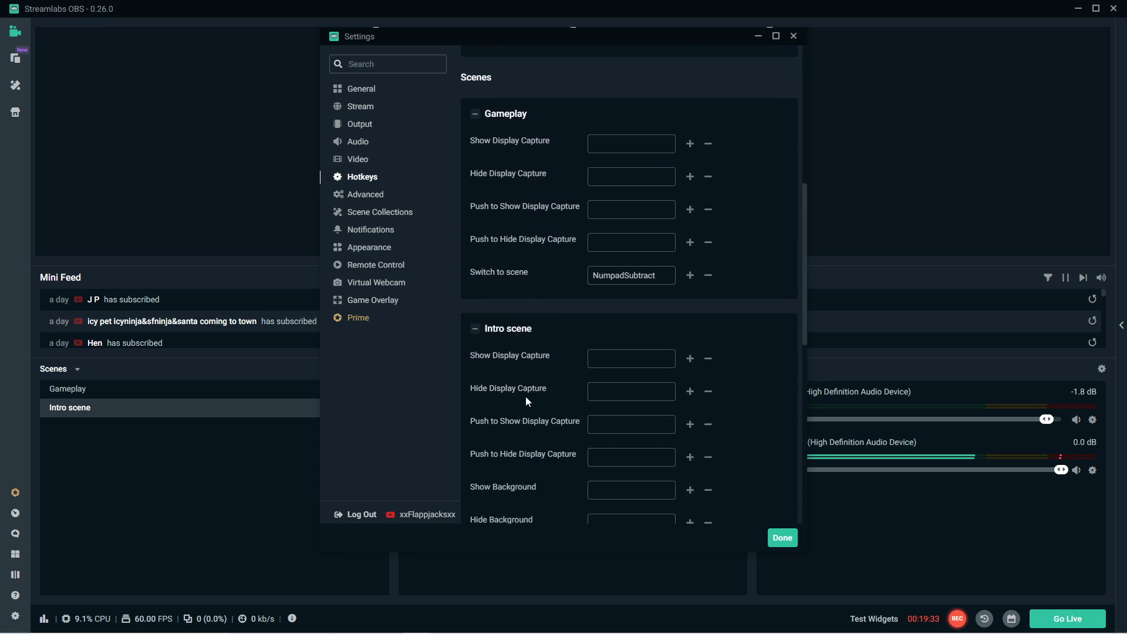
scroll(526, 396, "down", 6)
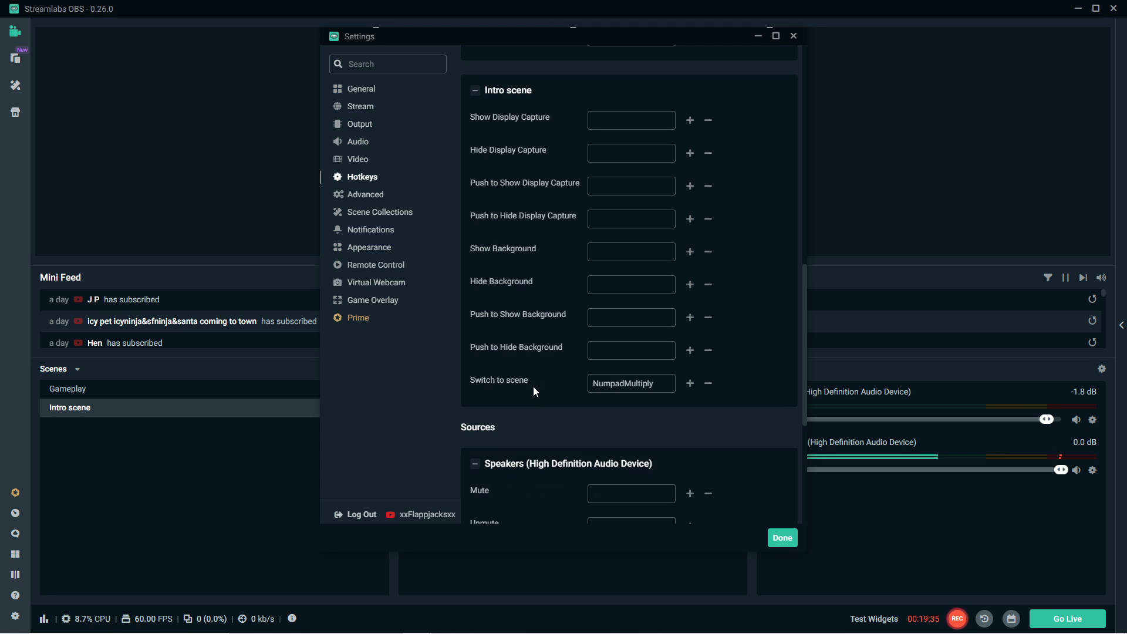
scroll(533, 387, "down", 5)
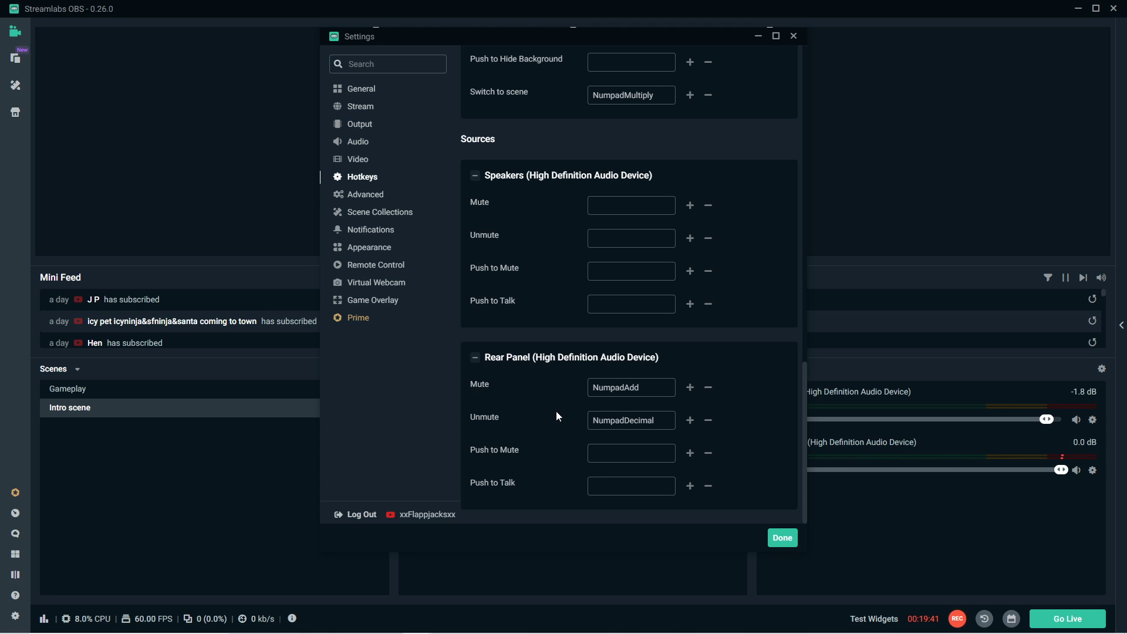
Go to the Advanced settings and choose Normal as the Process Priority.
left_click(369, 197)
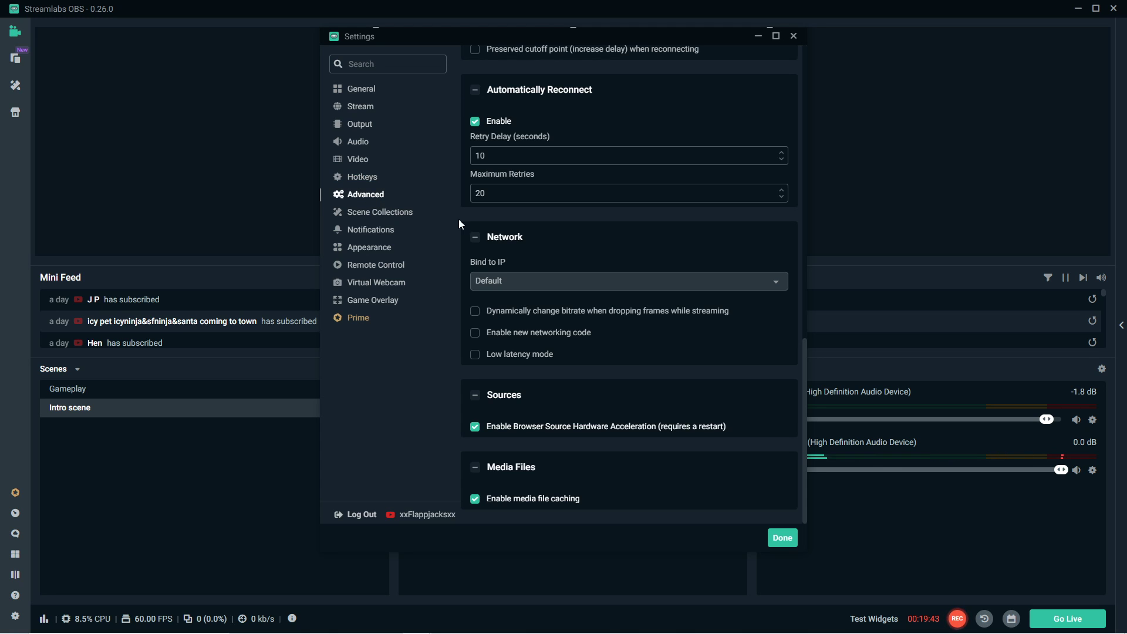
scroll(465, 213, "up", 5)
scroll(466, 213, "up", 8)
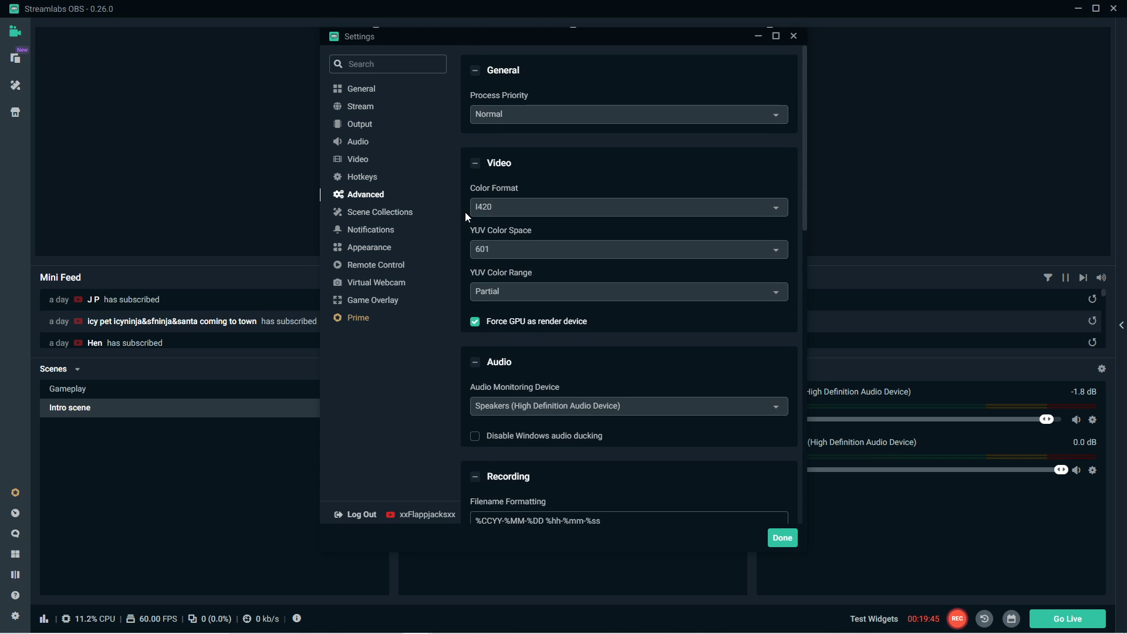
left_click(515, 116)
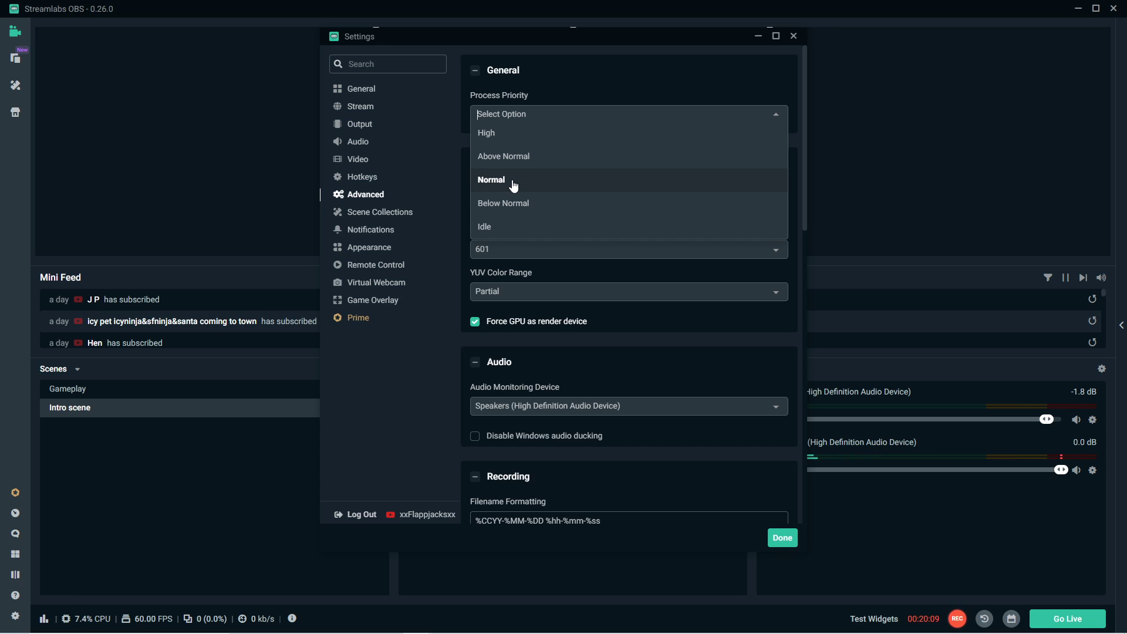
left_click(513, 182)
scroll(494, 182, "down", 2)
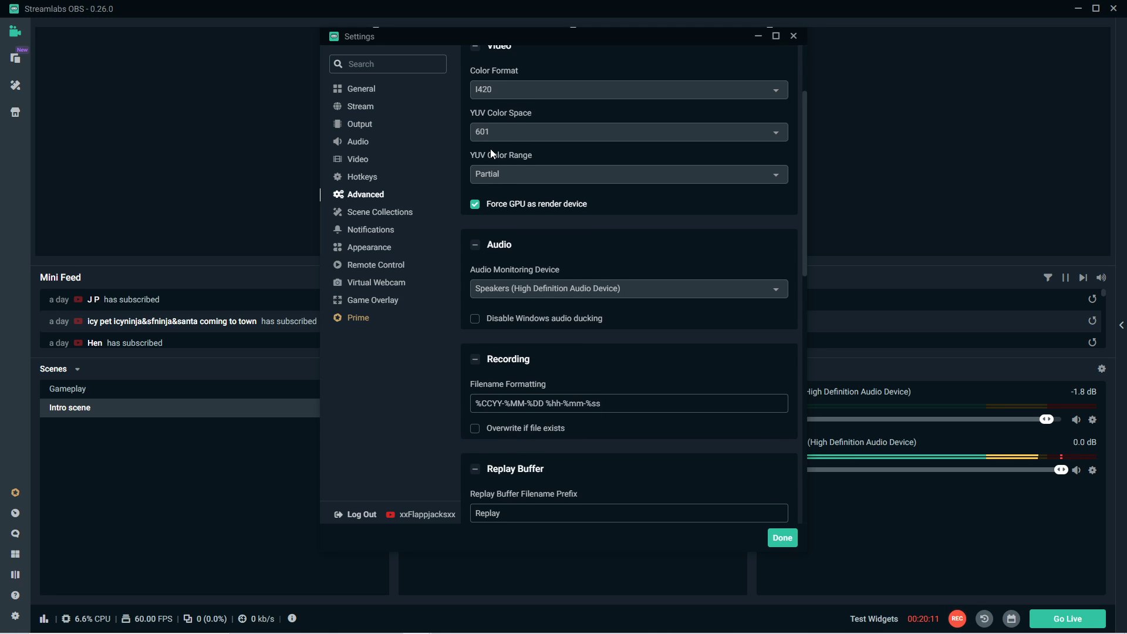
Set the advanced video Color Format to I444 and choose 601 as the YUV Color Space.
scroll(490, 149, "up", 2)
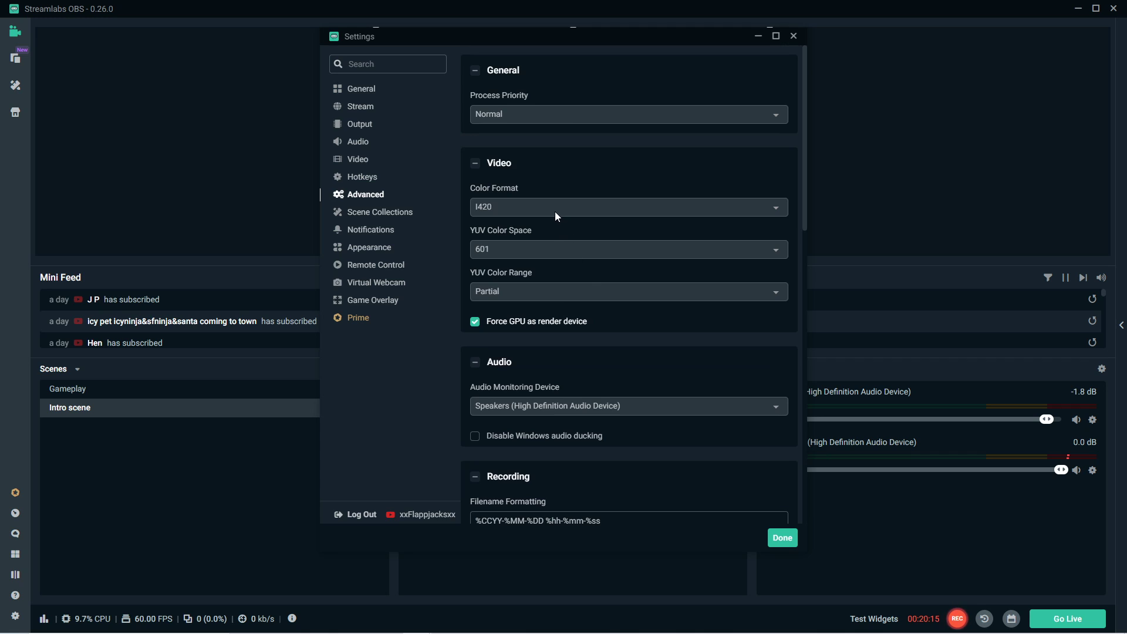
left_click(511, 207)
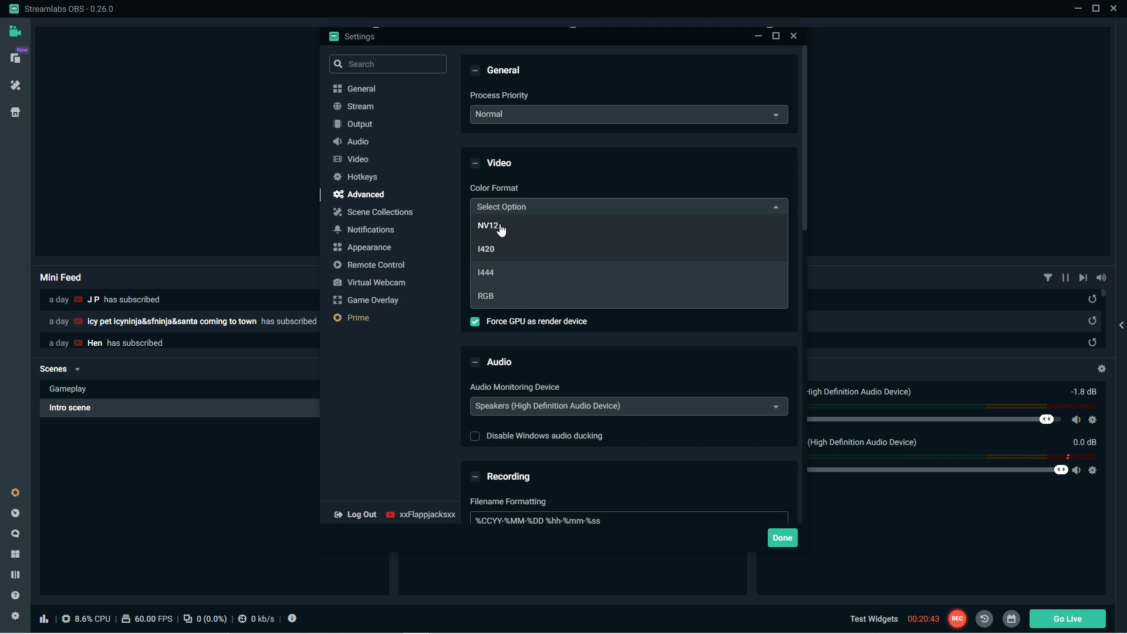
left_click(500, 273)
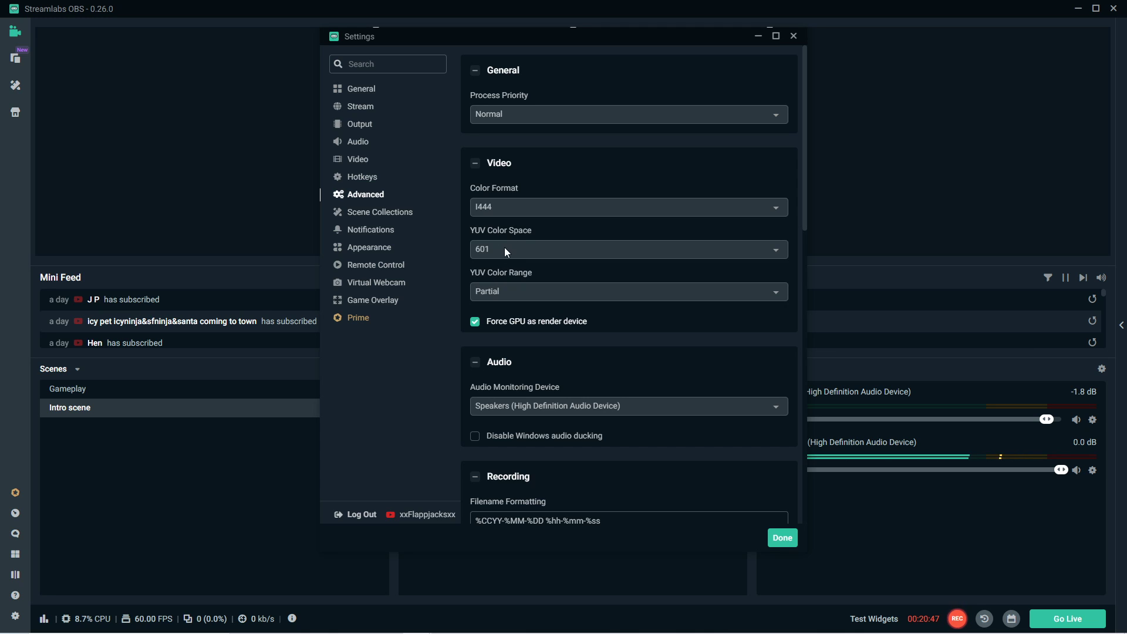
left_click(499, 247)
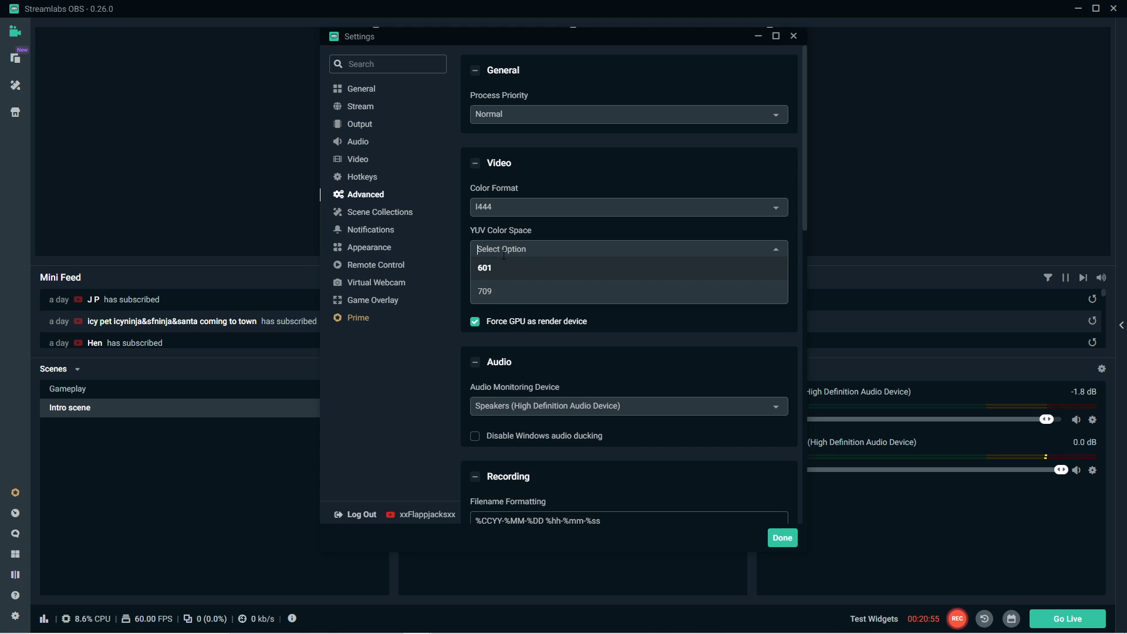
left_click(503, 272)
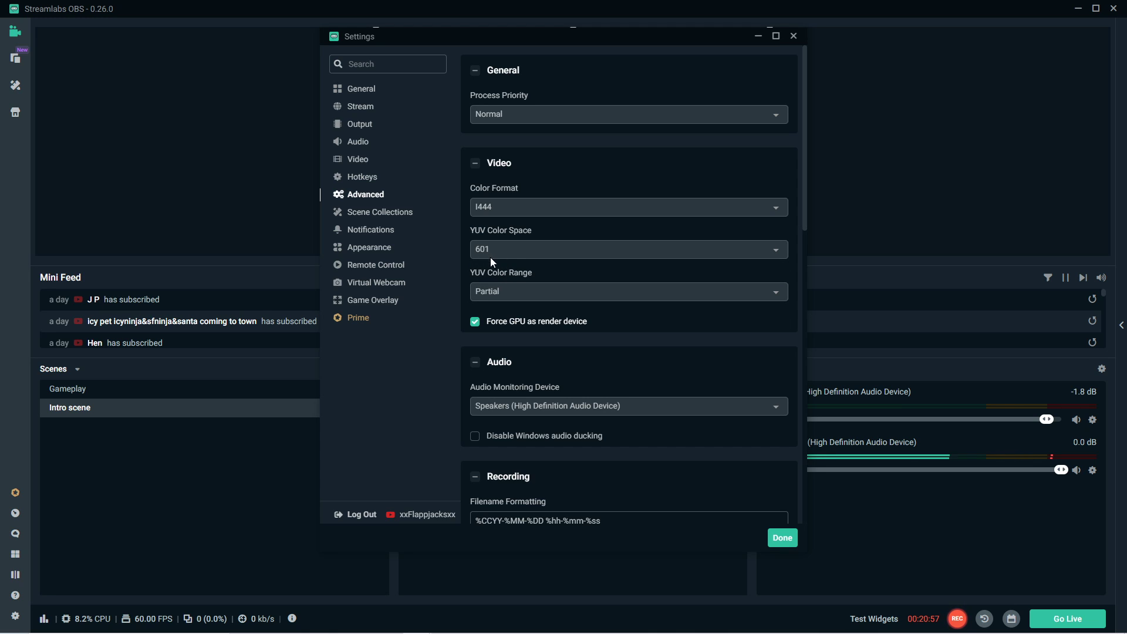
Set the YUV Color Range to Full in the advanced video settings.
left_click(496, 293)
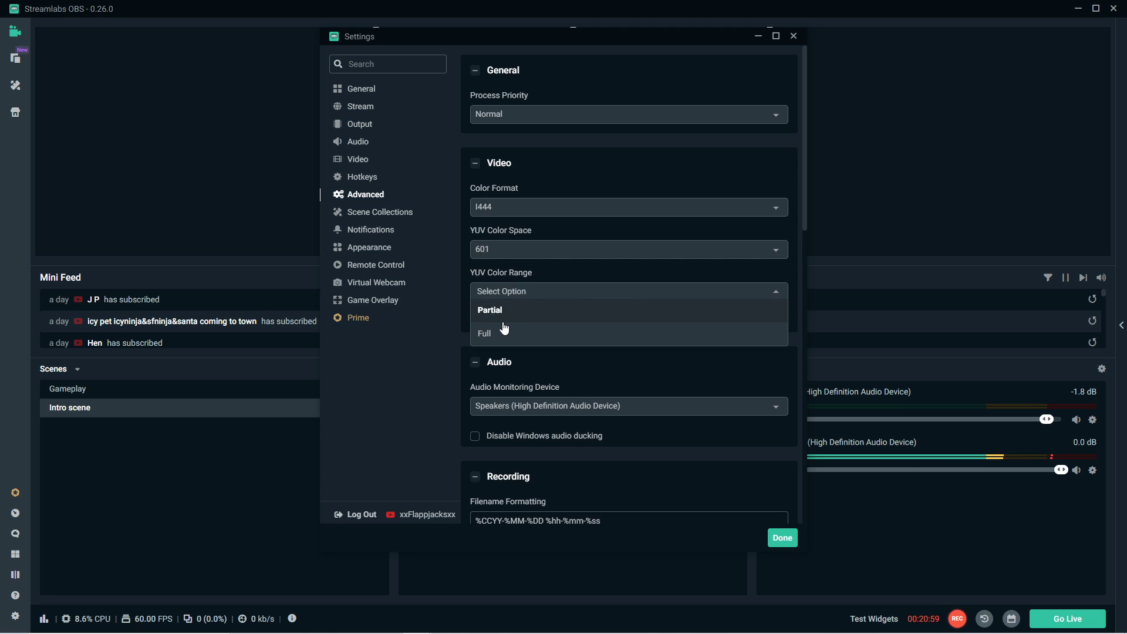
left_click(498, 335)
left_click(498, 297)
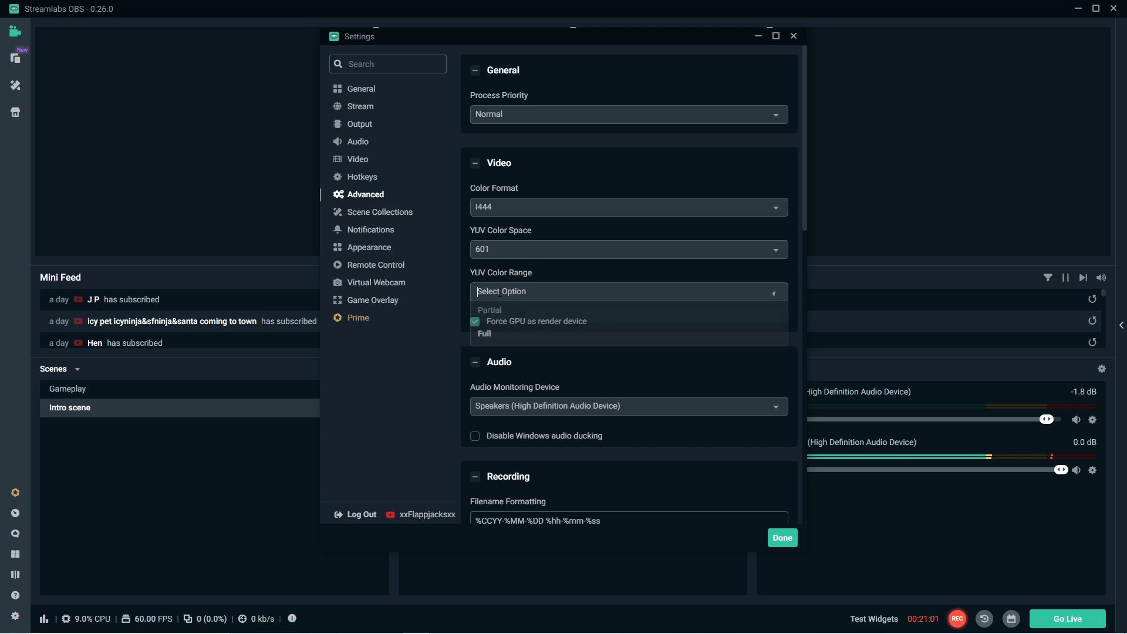
left_click(500, 337)
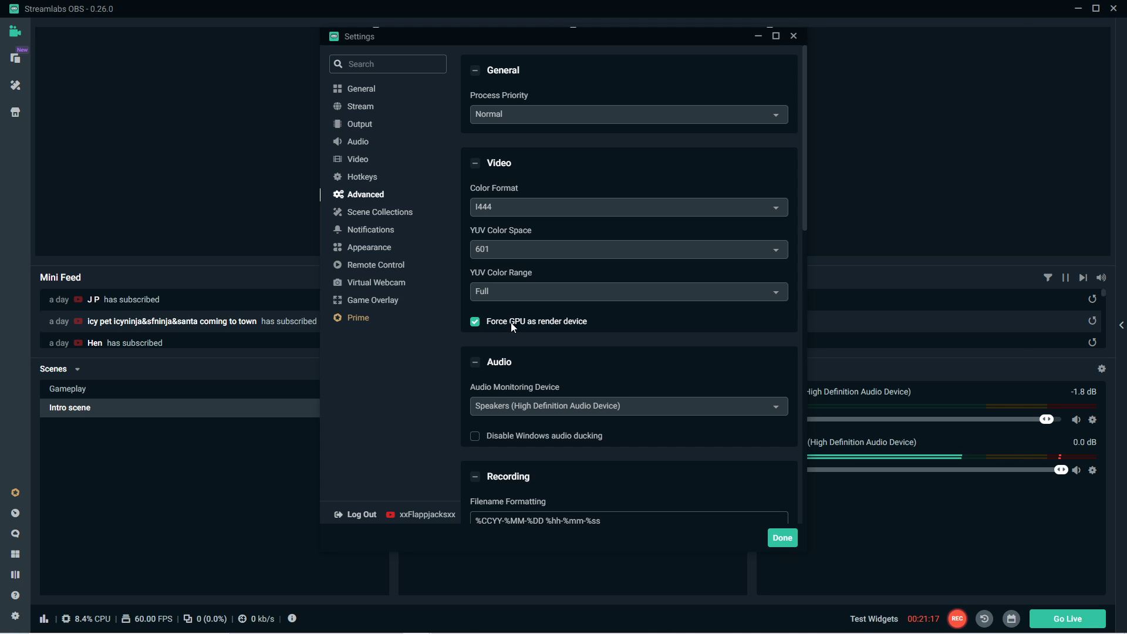
Check the Audio Monitoring Device choices and compare them with Desktop Audio Device 1 in the Audio settings.
scroll(512, 323, "down", 3)
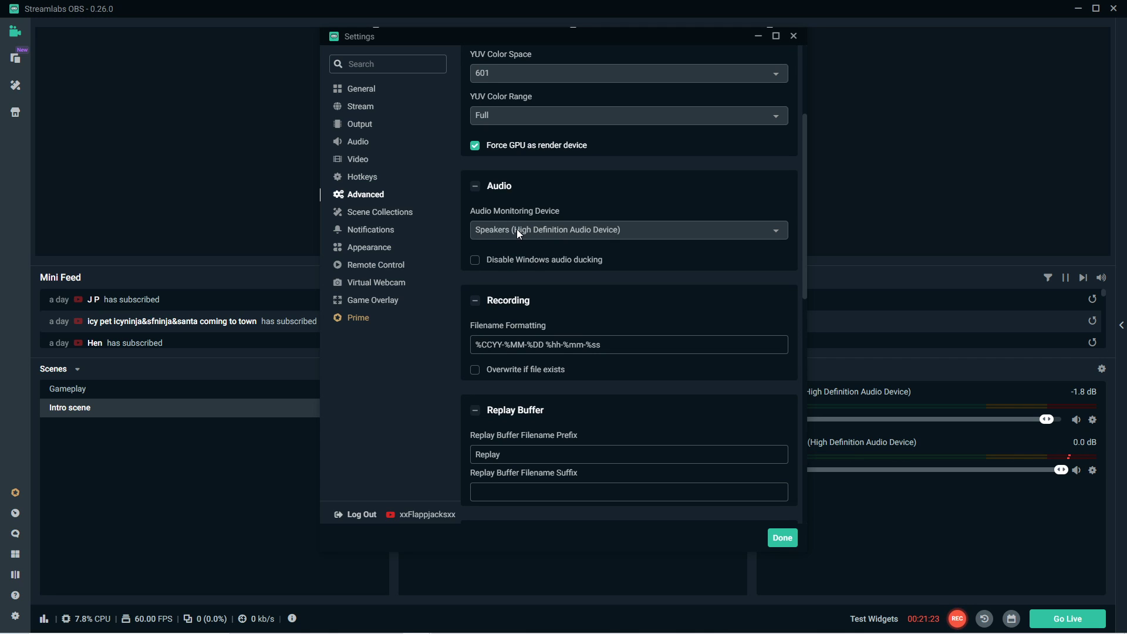
left_click(518, 230)
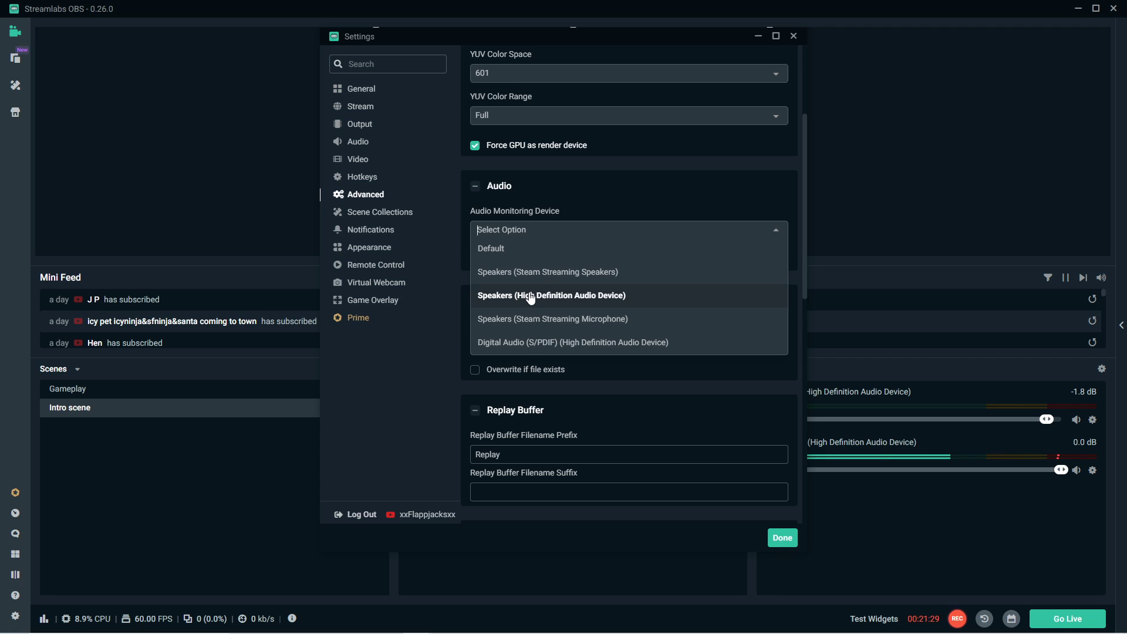
left_click(356, 142)
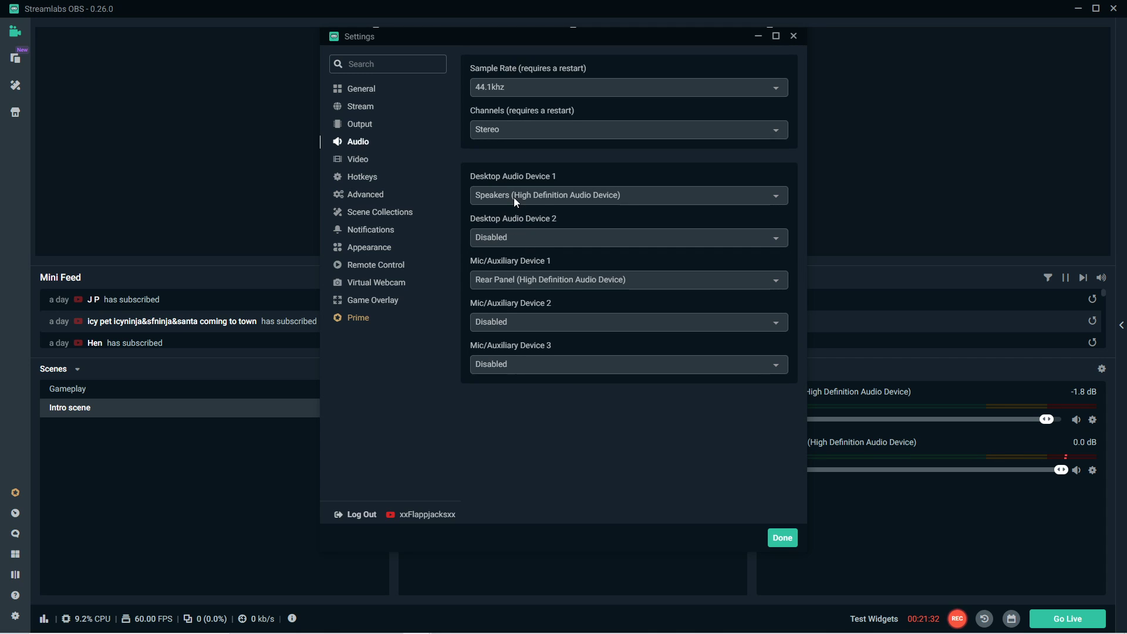
left_click(365, 194)
scroll(520, 333, "down", 2)
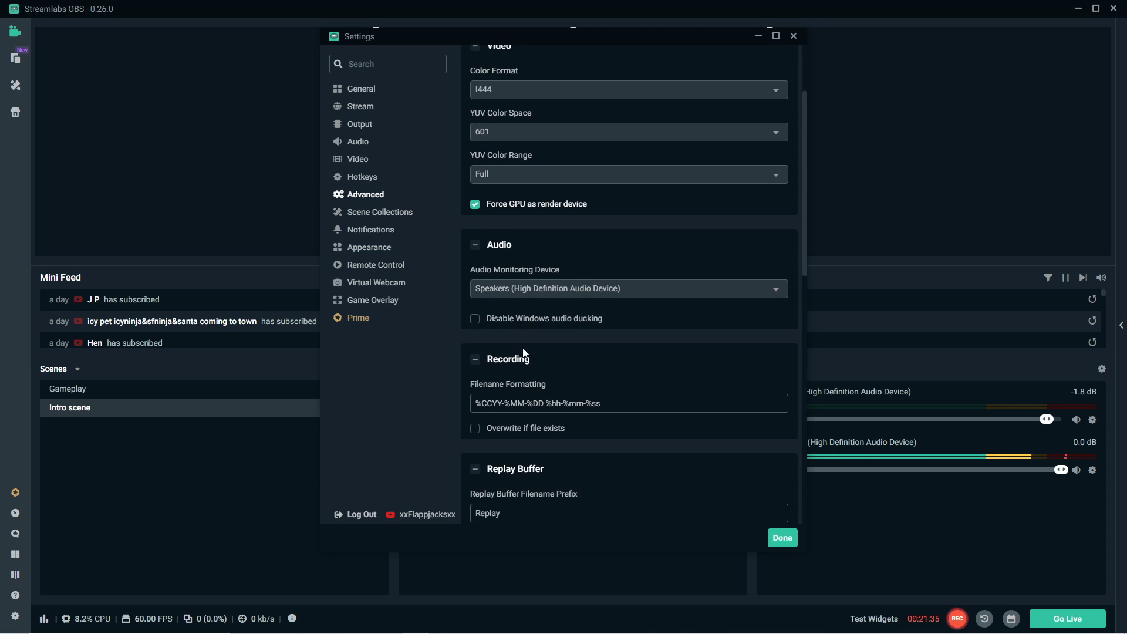
left_click(521, 289)
left_click(523, 353)
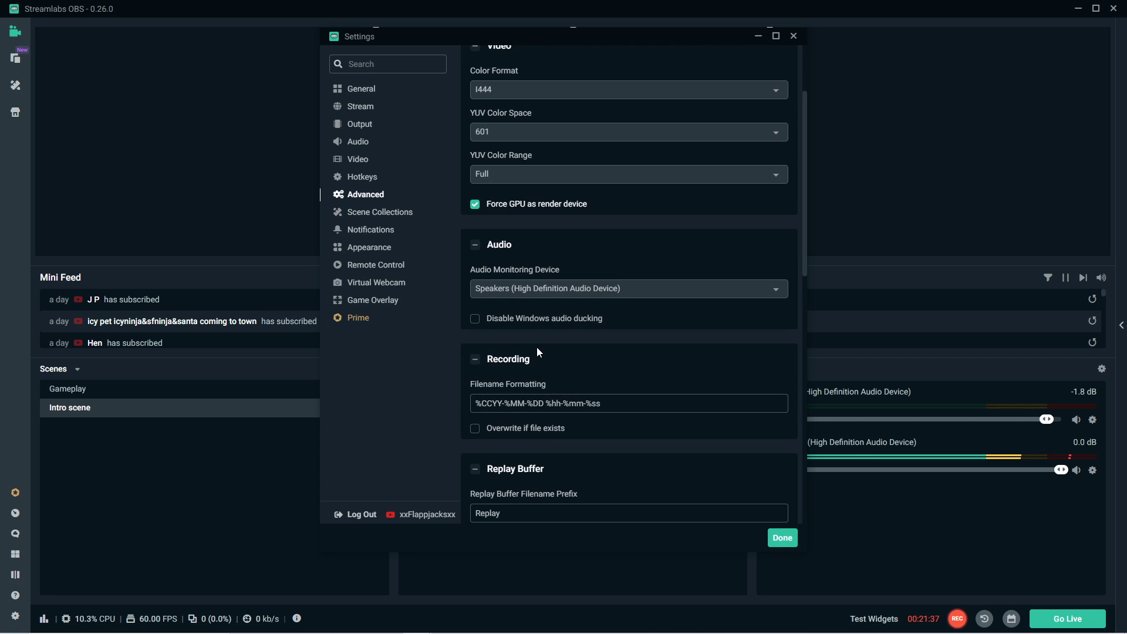
Try out the Stream Delay with a duration of 120 seconds, disabling it again and clearing the duration.
scroll(536, 335, "down", 2)
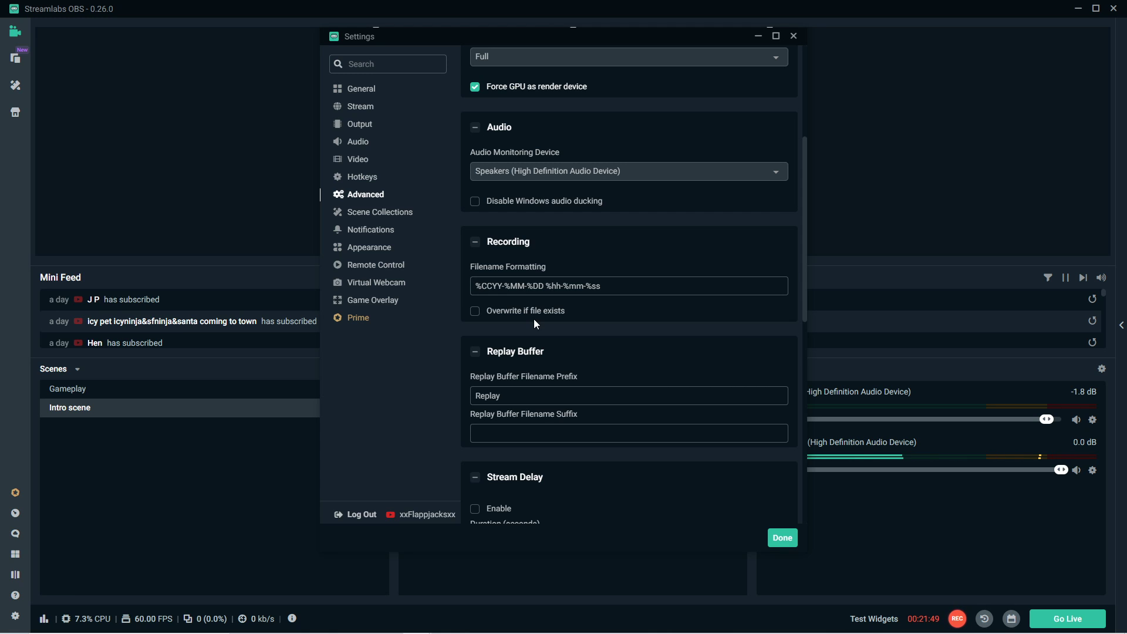
scroll(535, 320, "down", 2)
scroll(535, 320, "down", 1)
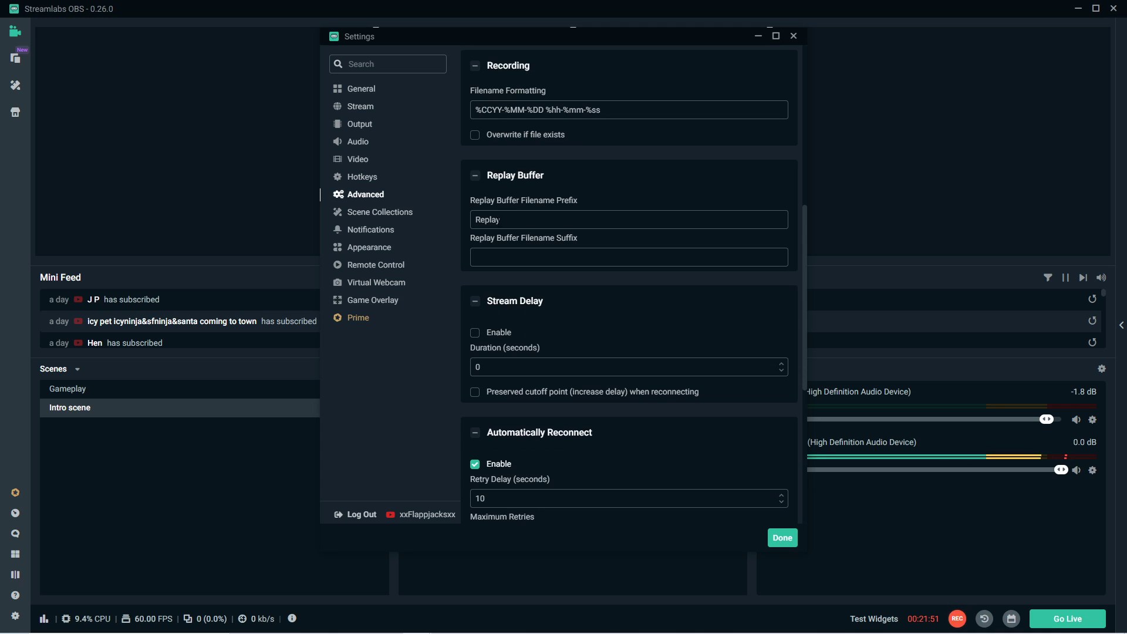
scroll(496, 205, "down", 2)
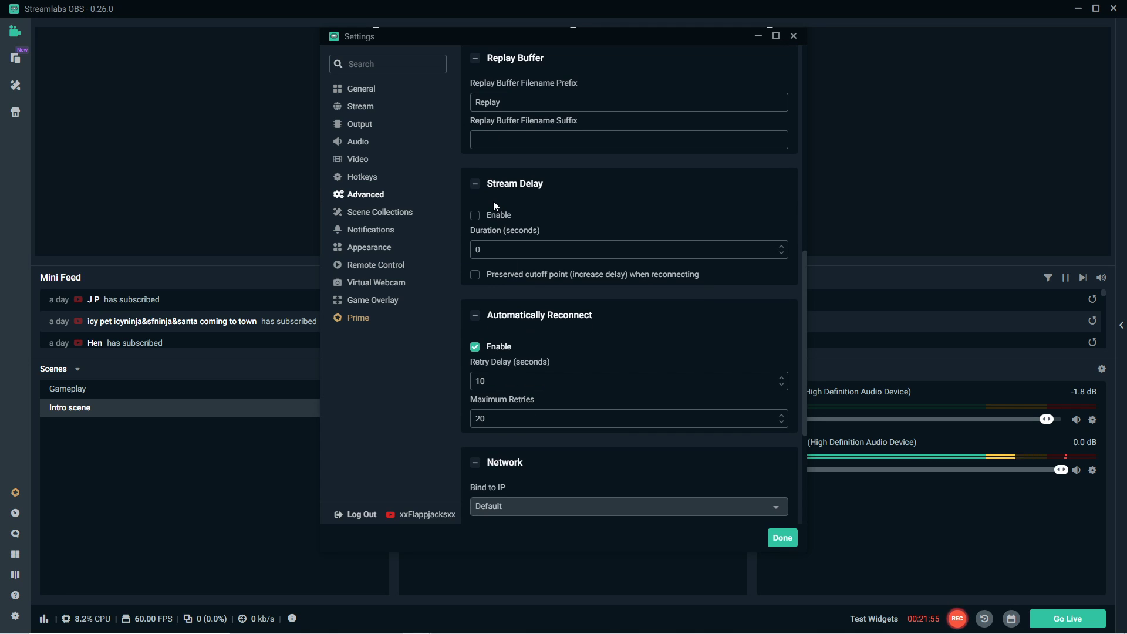
left_click(477, 217)
left_click(494, 249)
type("120")
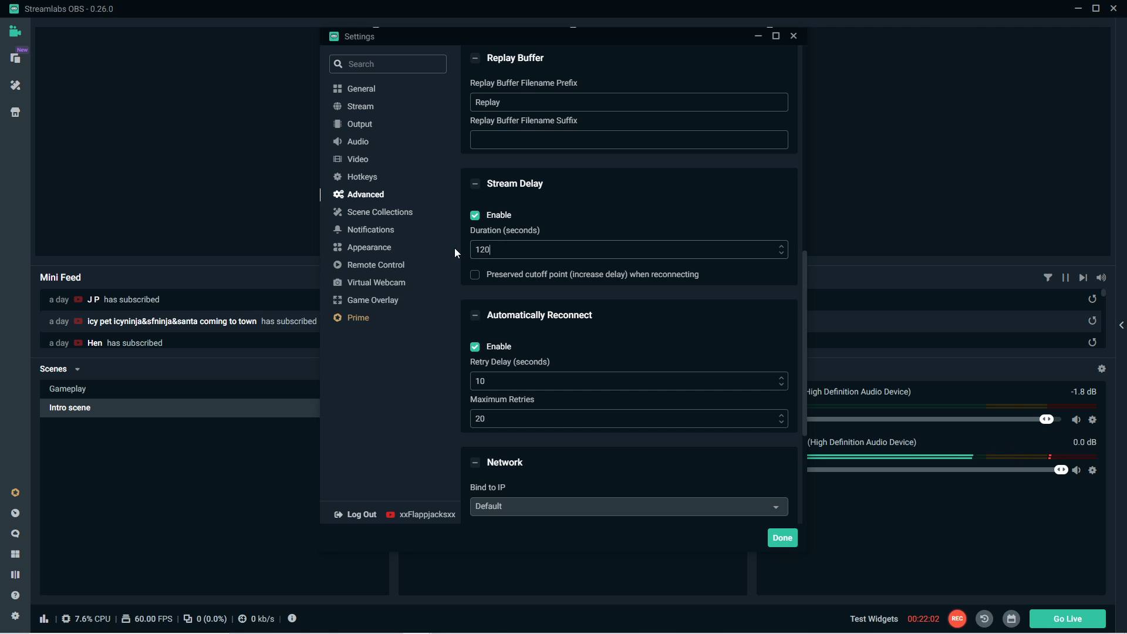
left_click(480, 225)
left_click_drag(493, 250, 467, 247)
Review the remaining Advanced options from Automatically Reconnect to Media Files, and open the Scene Collections settings.
scroll(499, 219, "down", 2)
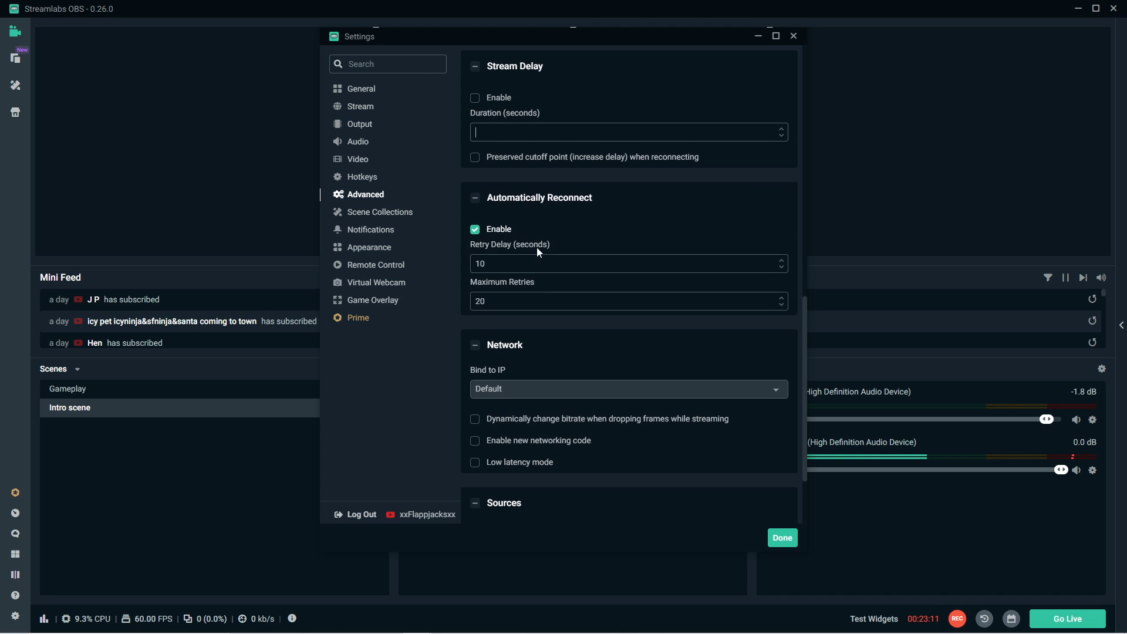
scroll(538, 252, "down", 2)
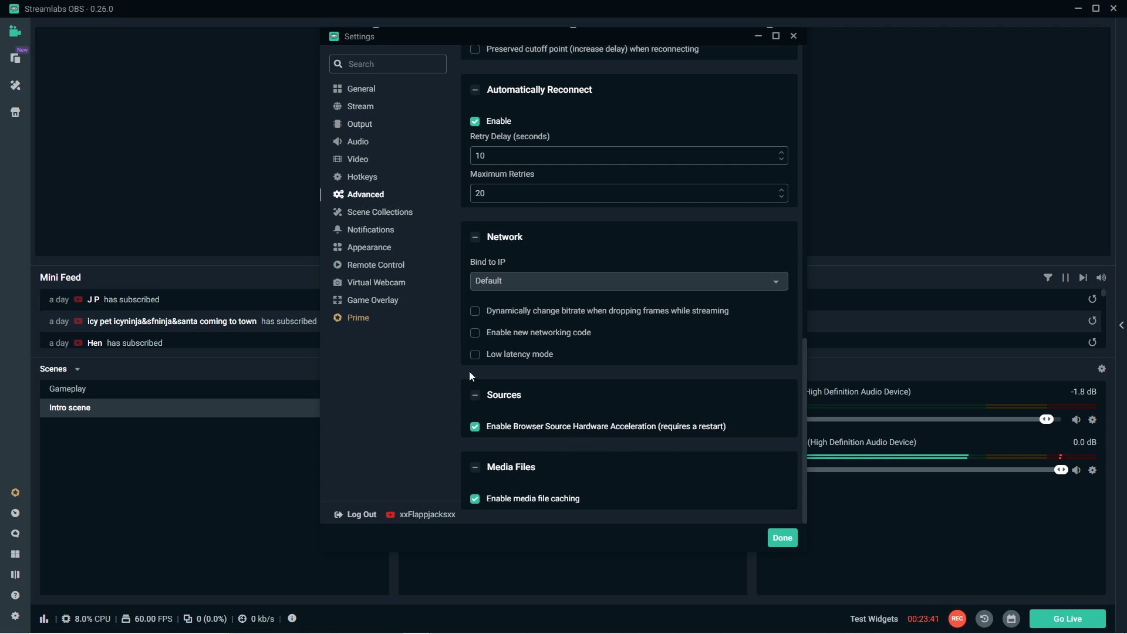
left_click(385, 216)
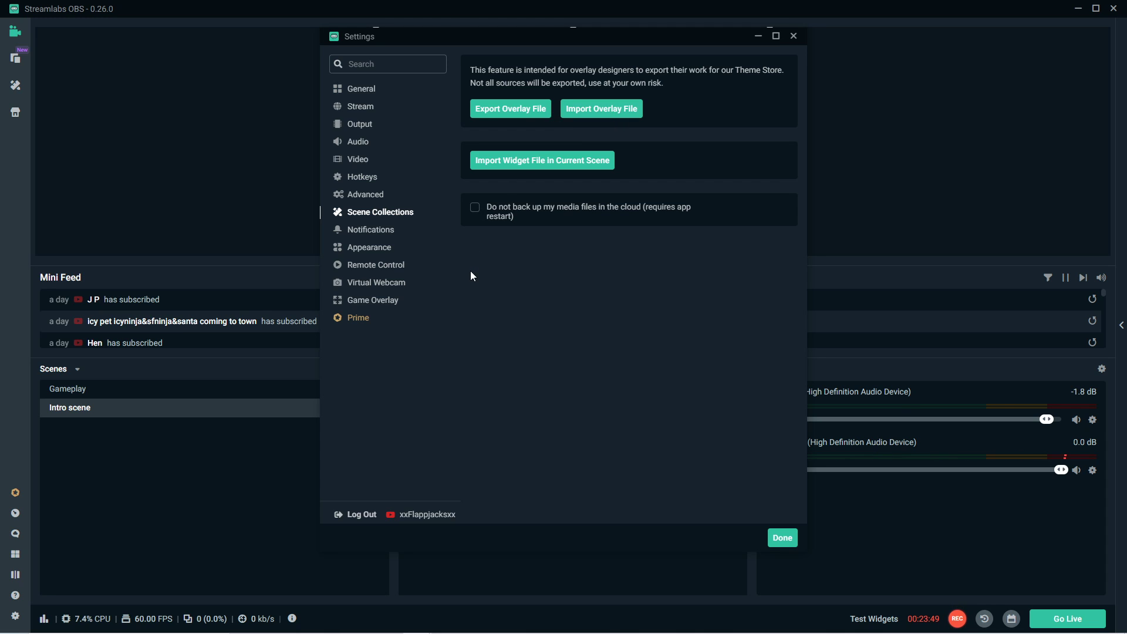
Enable detection of lagged frames in the troubleshooter notifications.
left_click(376, 233)
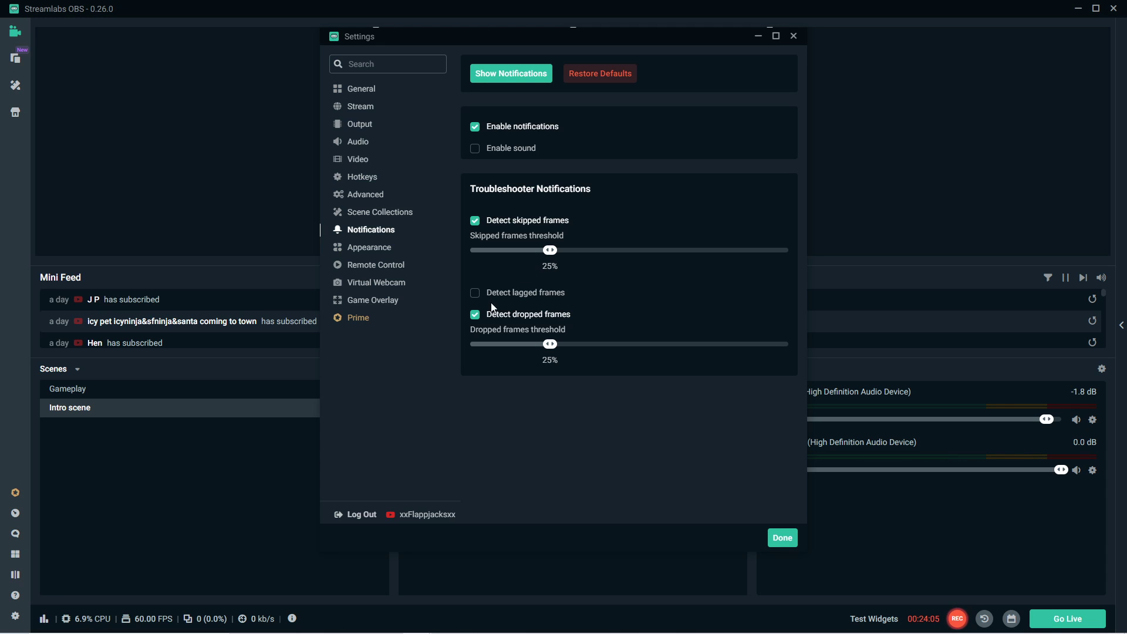
left_click(475, 293)
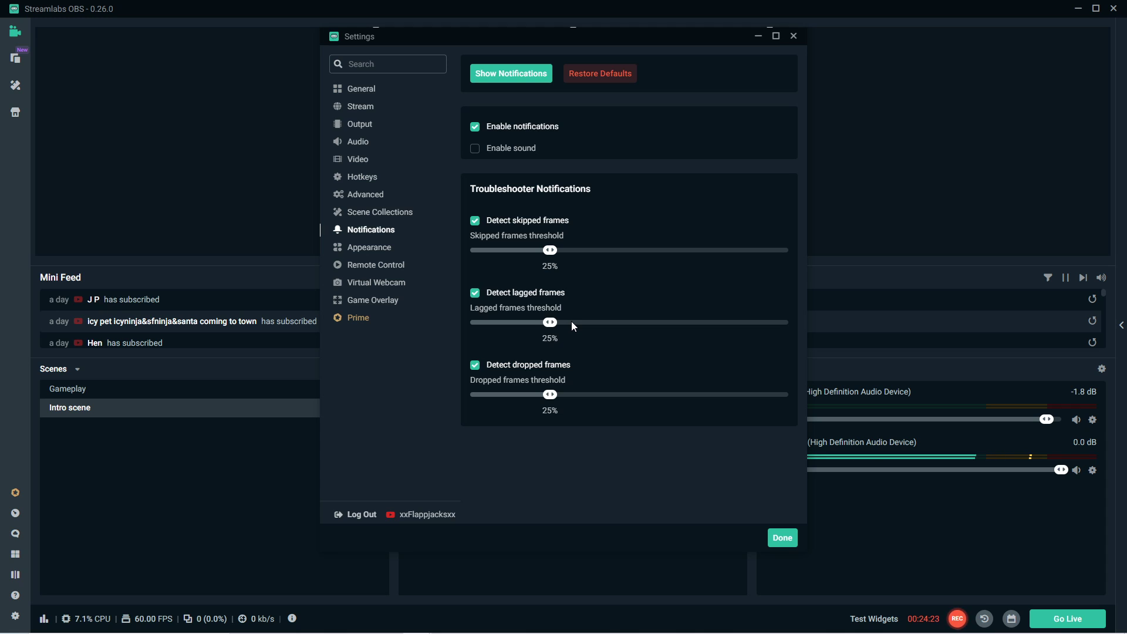
Try the Day theme in the Appearance settings and return to the Night theme.
left_click(389, 249)
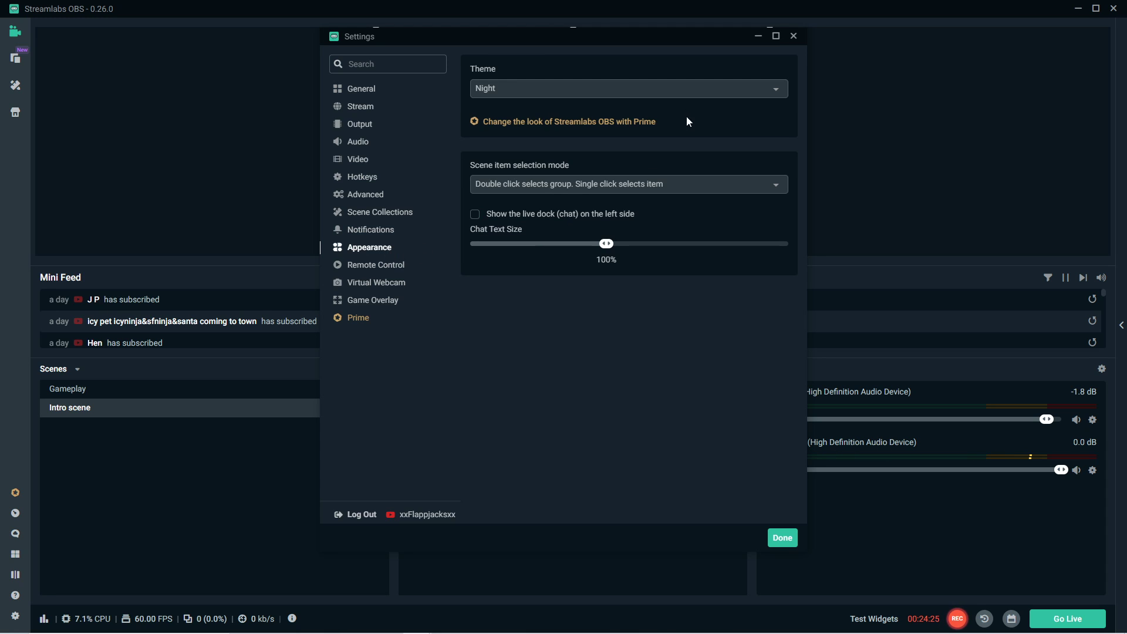
left_click(611, 94)
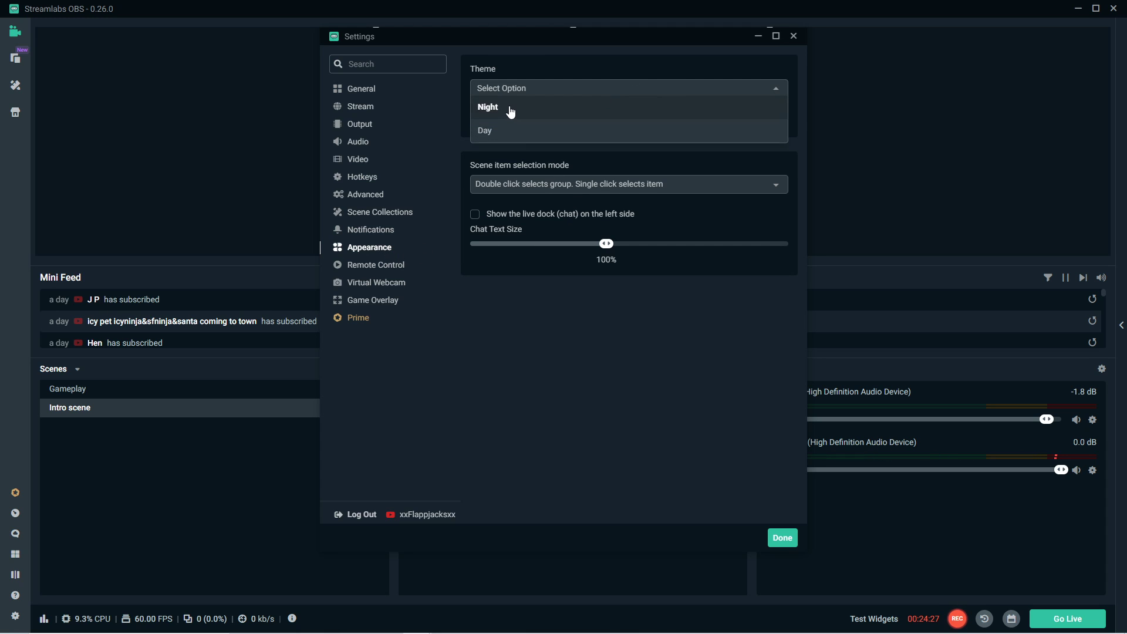
left_click(508, 131)
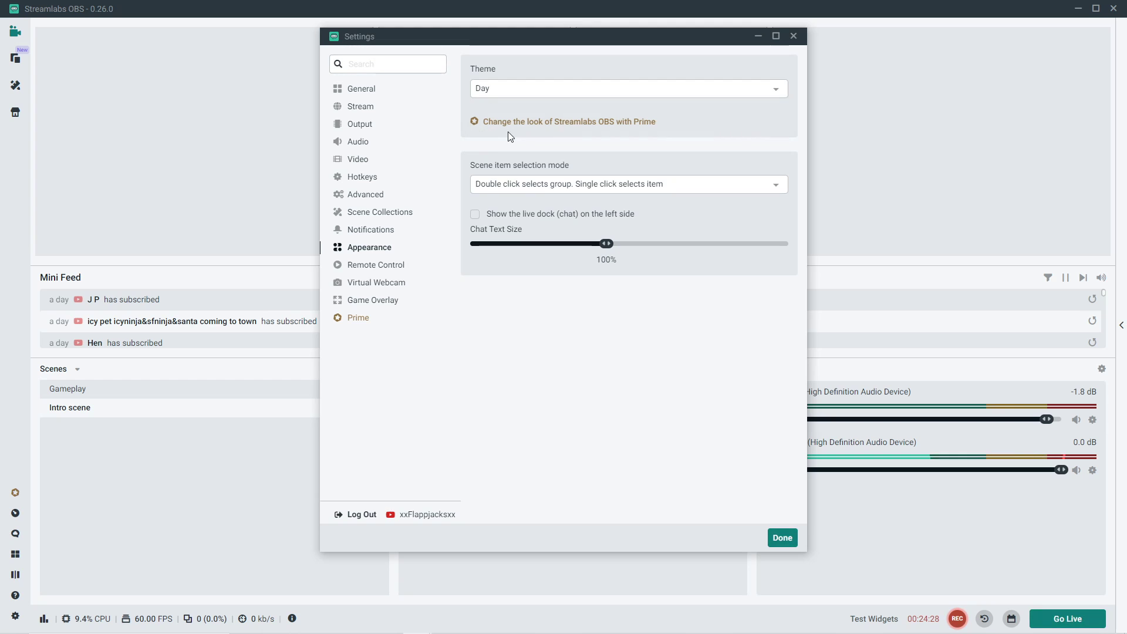
left_click(776, 89)
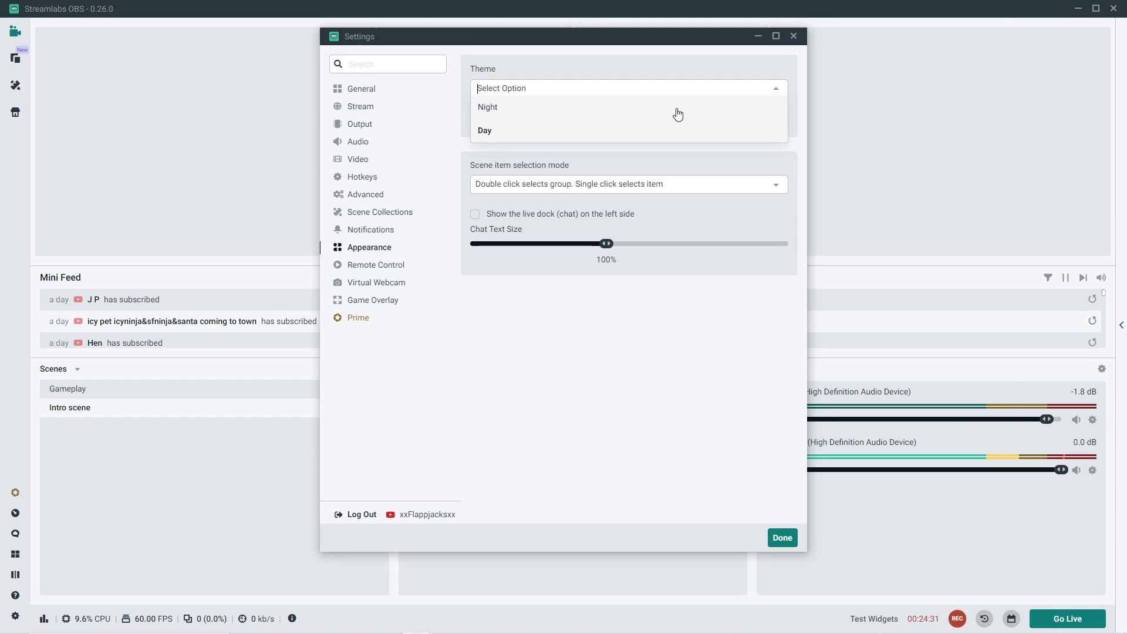
left_click(676, 107)
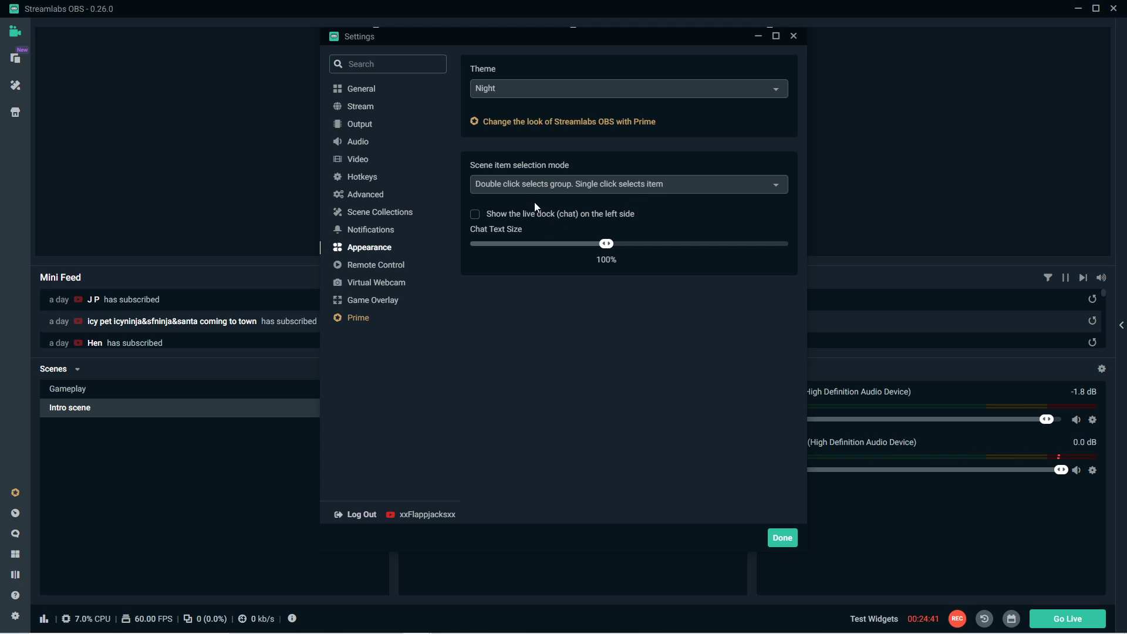
Look through the Remote Control, Virtual Webcam and Game Overlay settings.
left_click(440, 265)
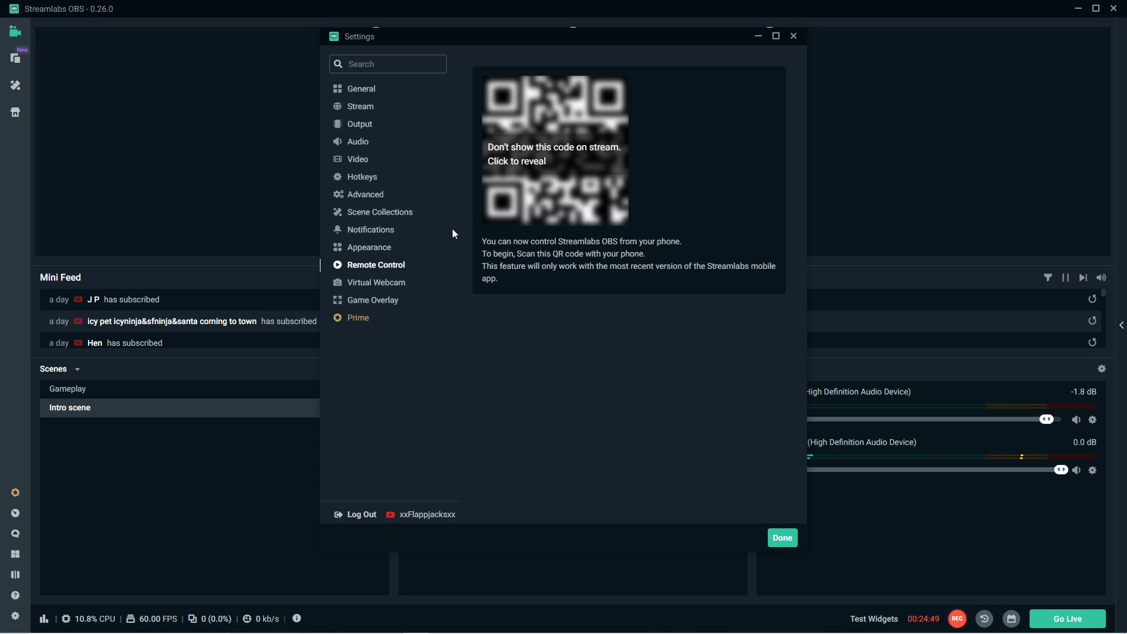
left_click(379, 284)
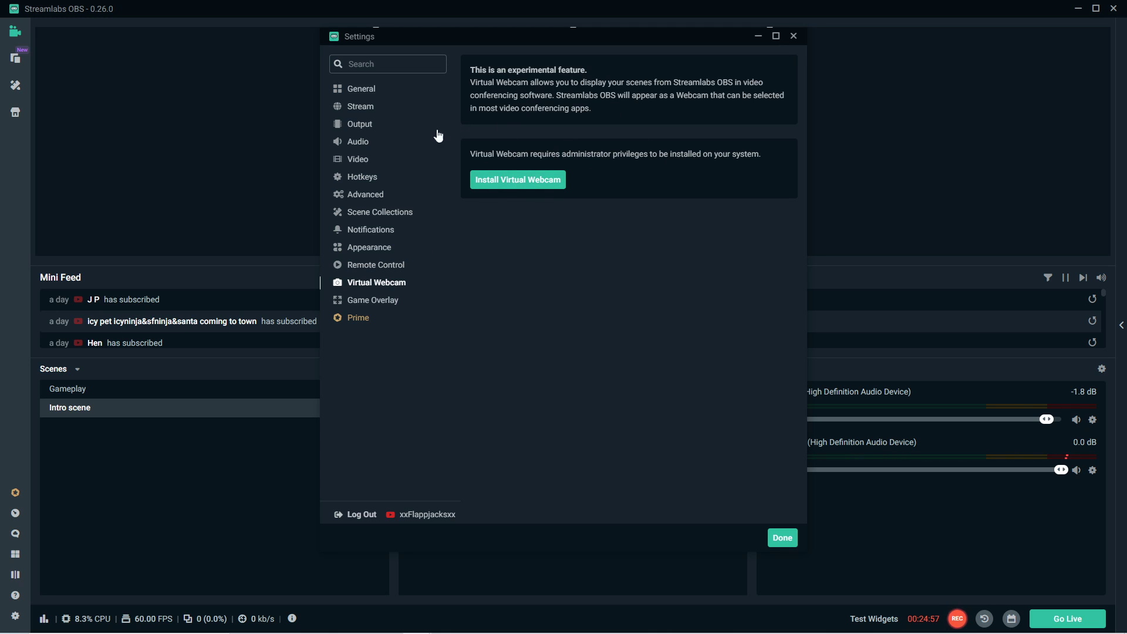
left_click(390, 302)
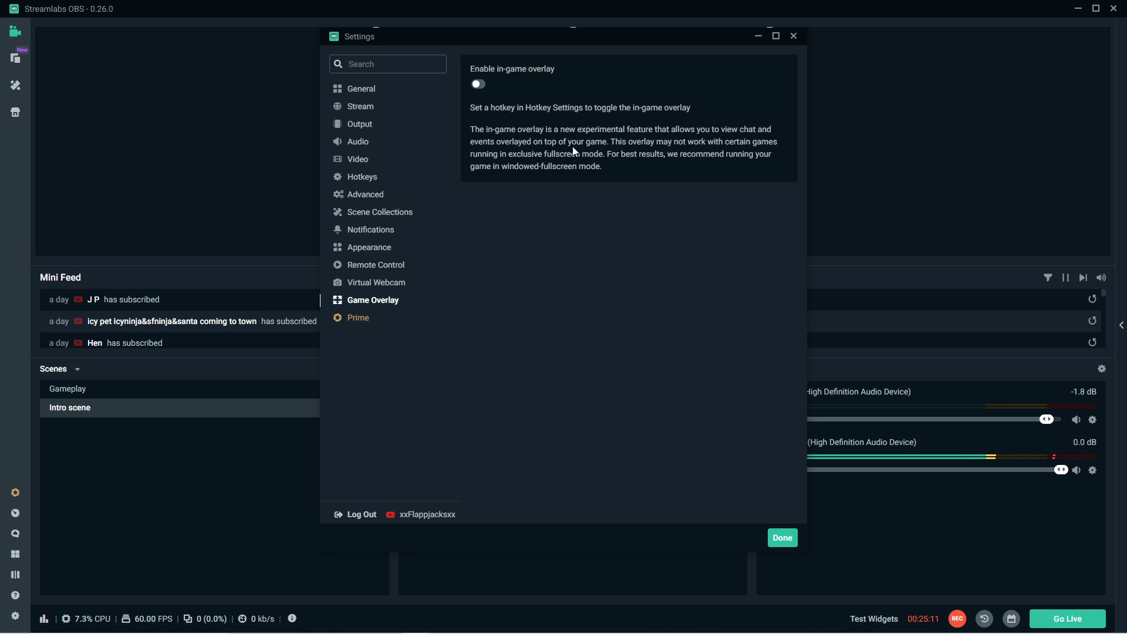
Revisit the settings pages from General through Hotkeys, returning to the Output and Video settings for a final review.
left_click(365, 90)
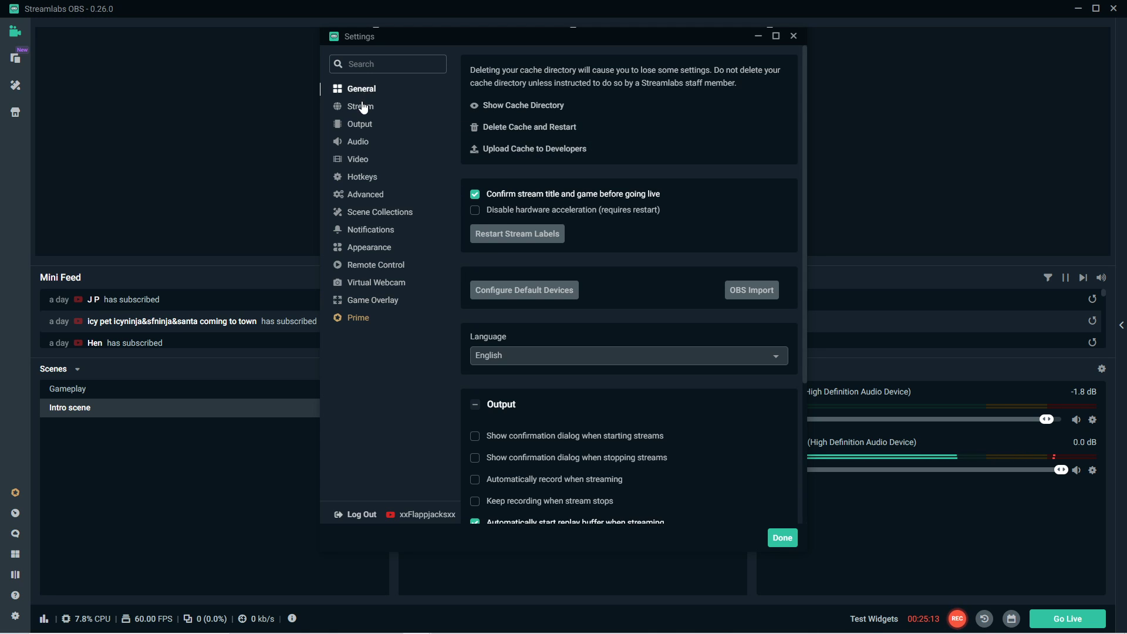
left_click(364, 107)
left_click(360, 124)
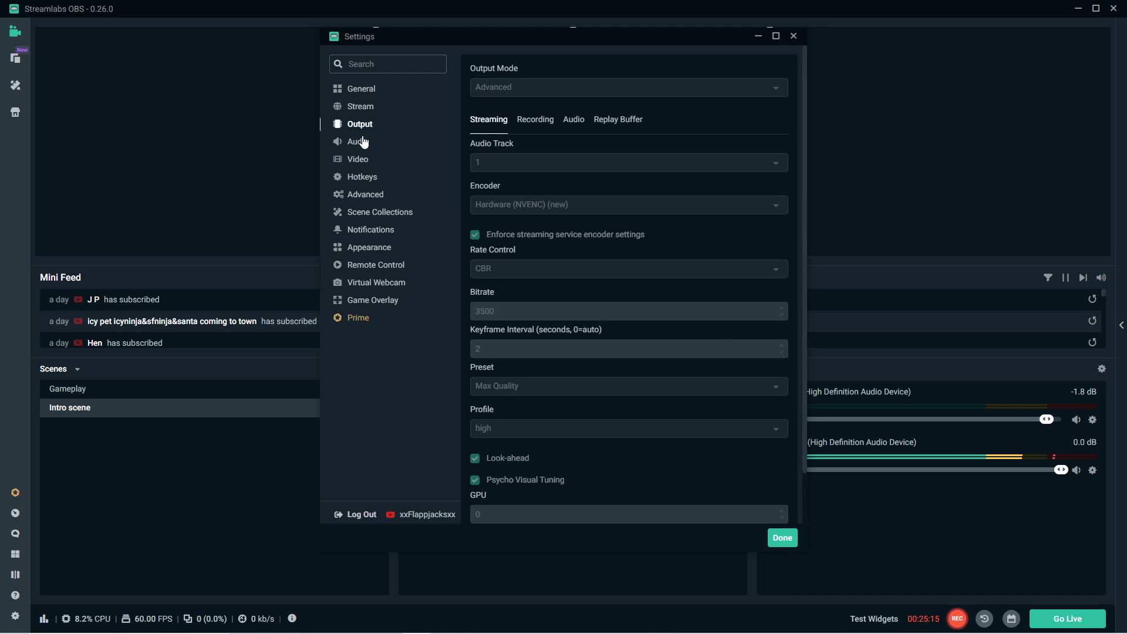
left_click(363, 142)
left_click(363, 160)
left_click(360, 177)
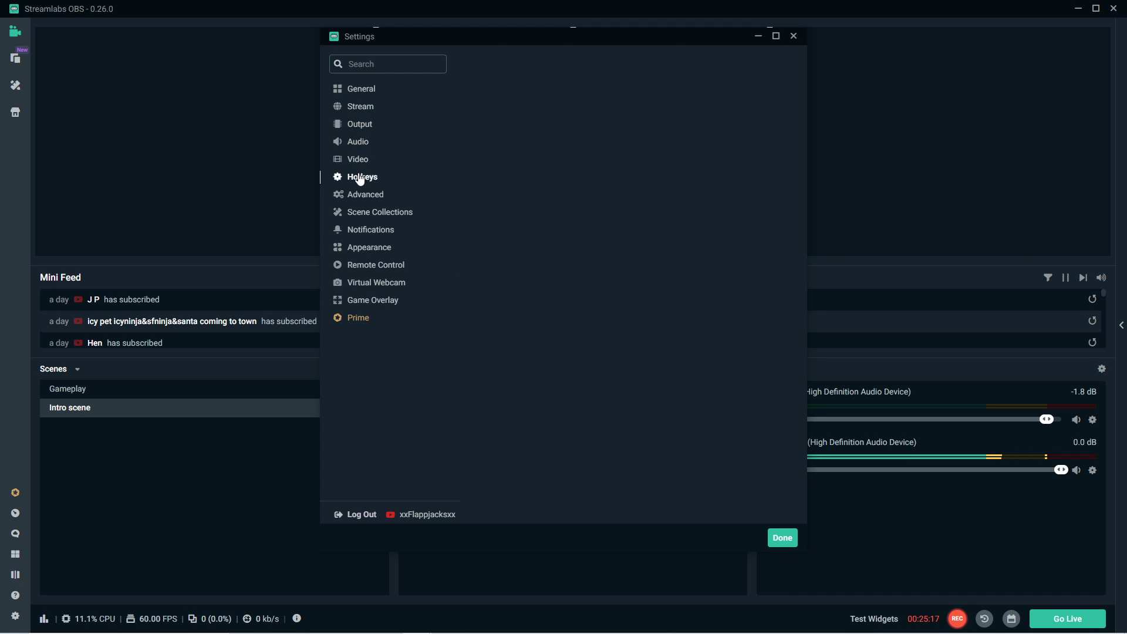
left_click(356, 129)
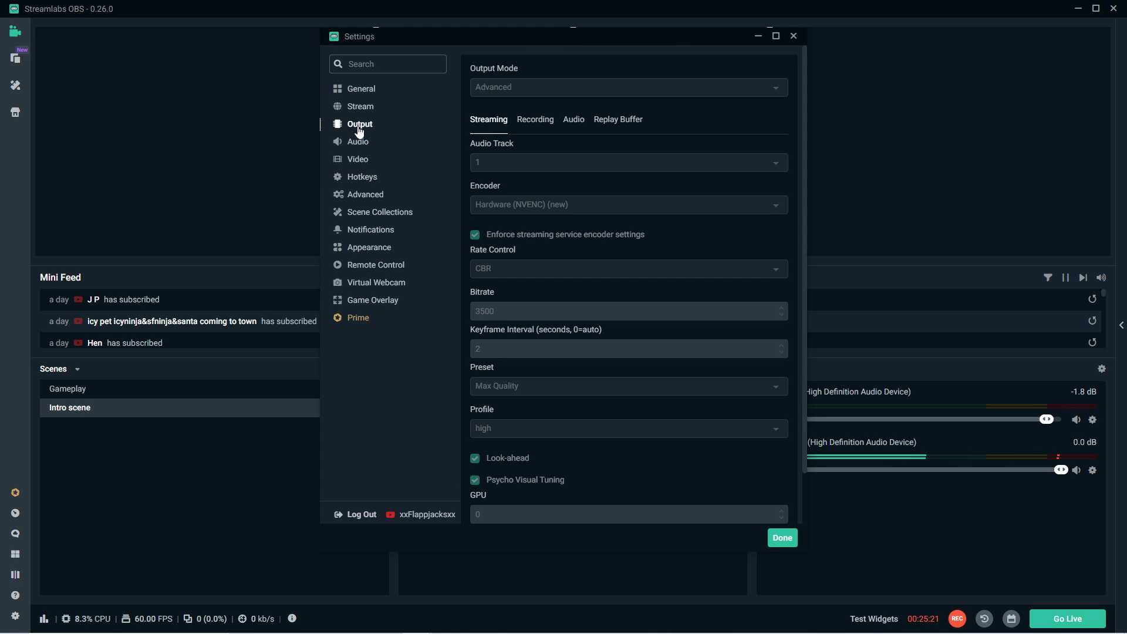
left_click(359, 159)
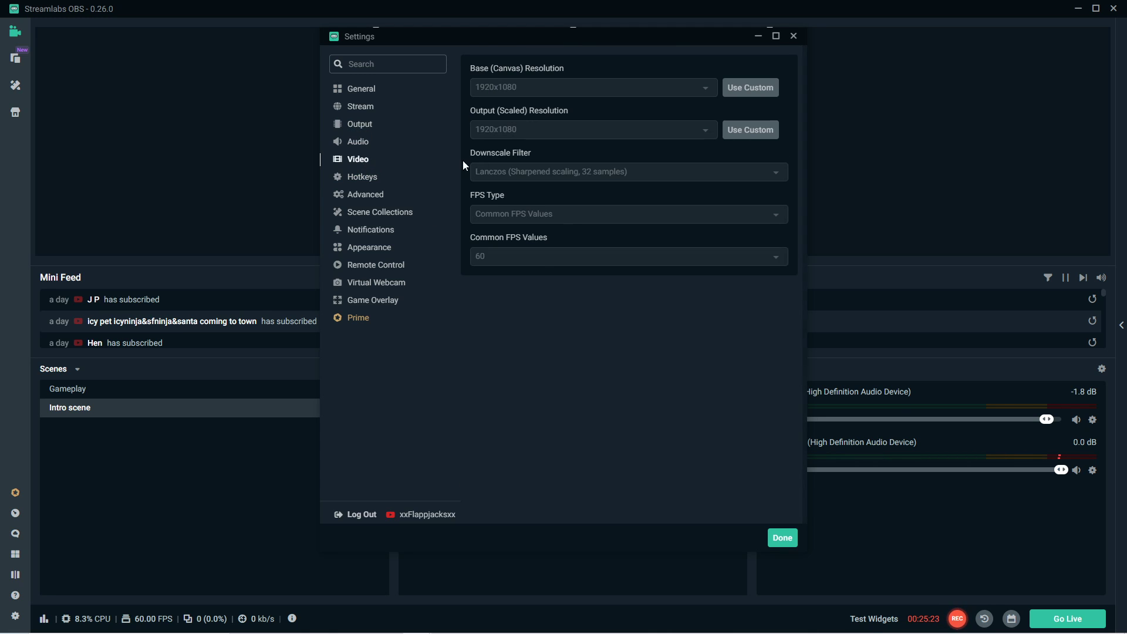
Review the streaming bitrate in the Output settings and return to the Video settings.
left_click(360, 124)
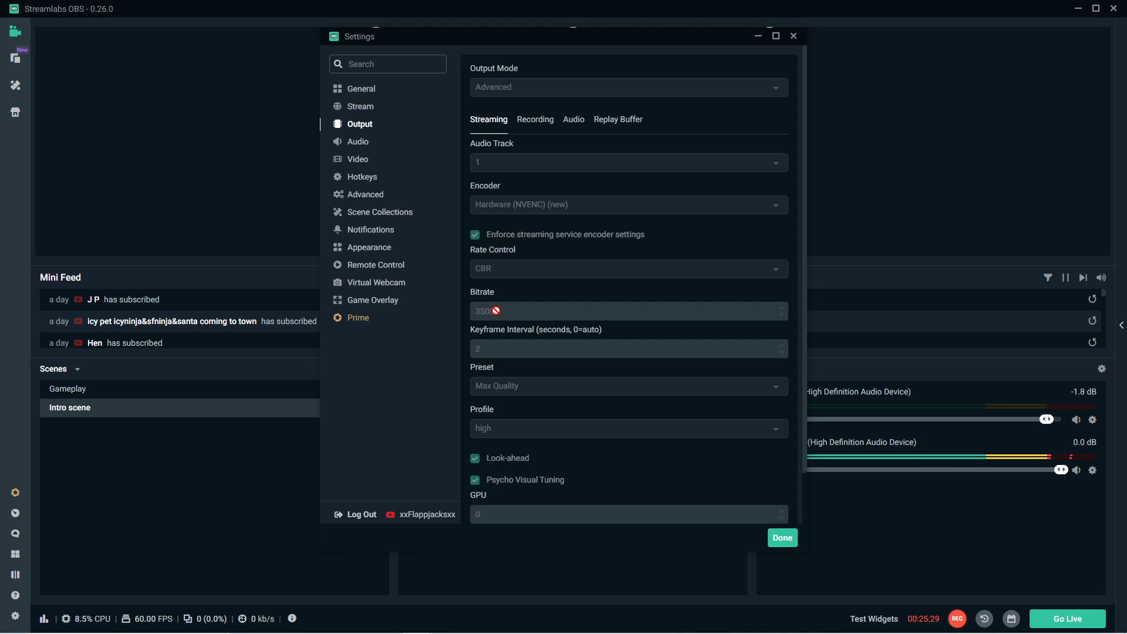
left_click(357, 162)
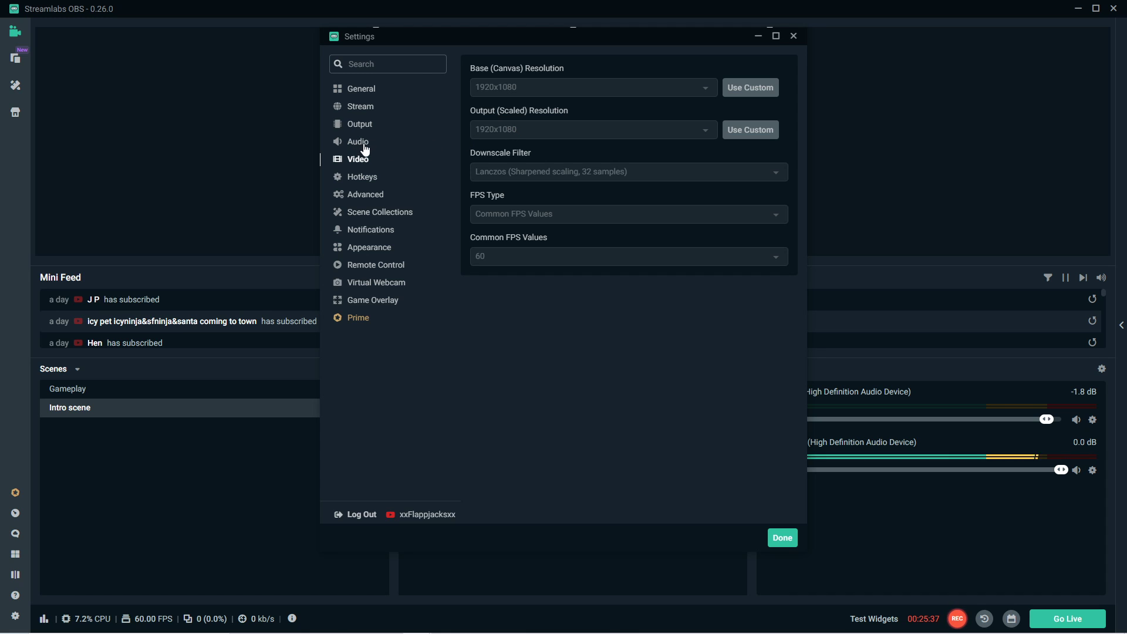
Switch to the Chrome browser, search for "internet speed test" and run Google's speed test.
left_click_drag(0, 162, 554, 29)
left_click(491, 54)
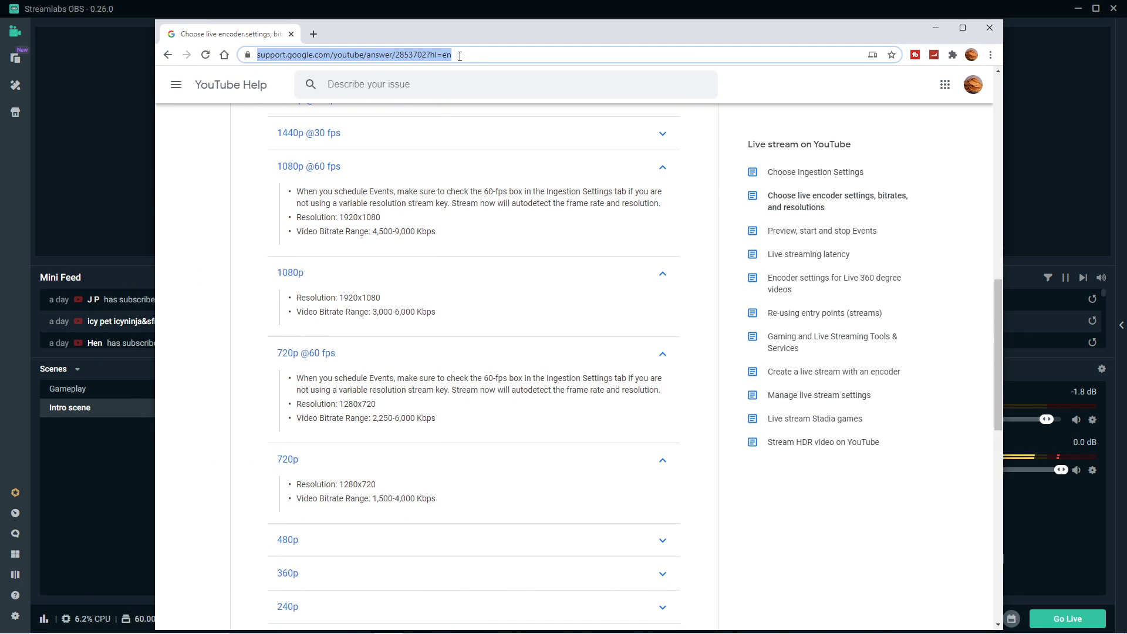
type("i")
left_click(433, 97)
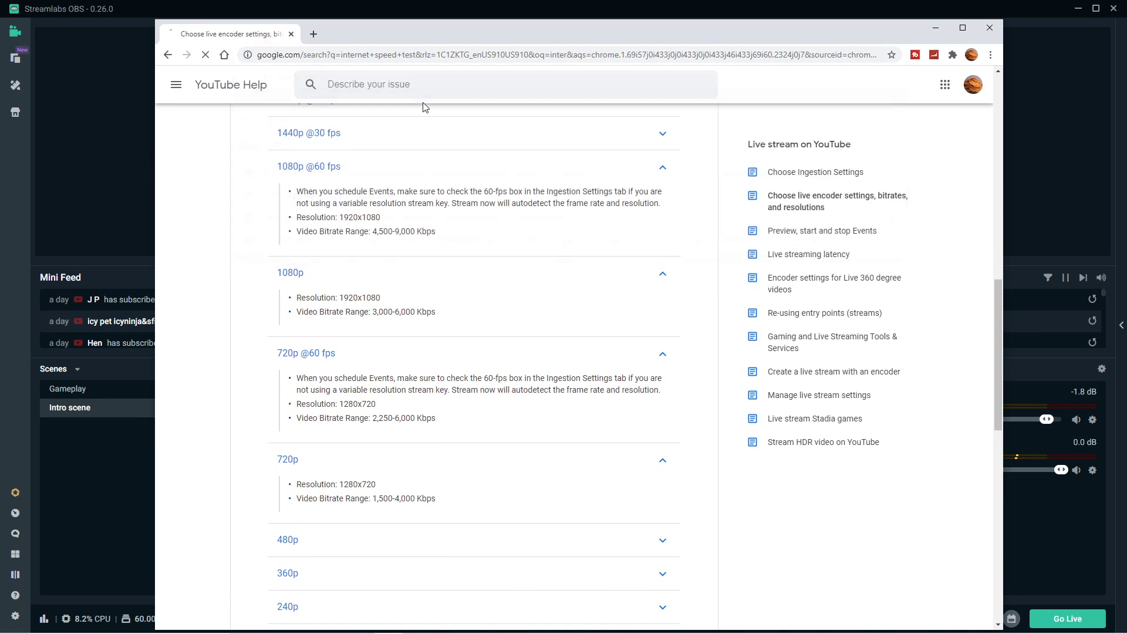
left_click(583, 313)
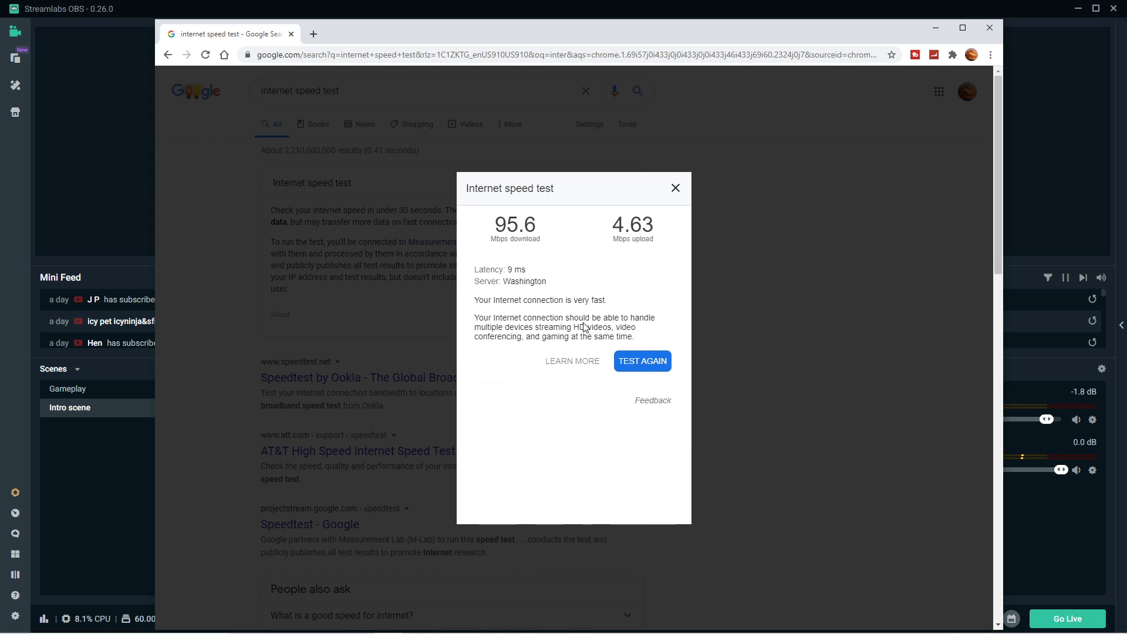
Calculate 75% of 4.63 in the browser, and return to Streamlabs OBS to close the Settings window.
left_click(593, 58)
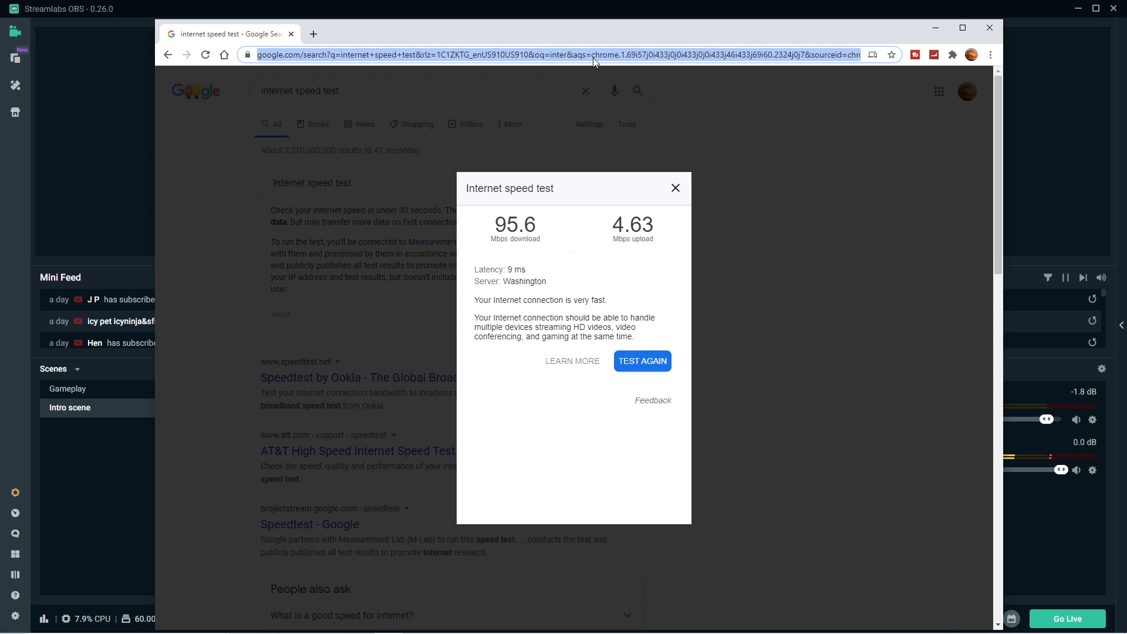
type("75% of 4.63")
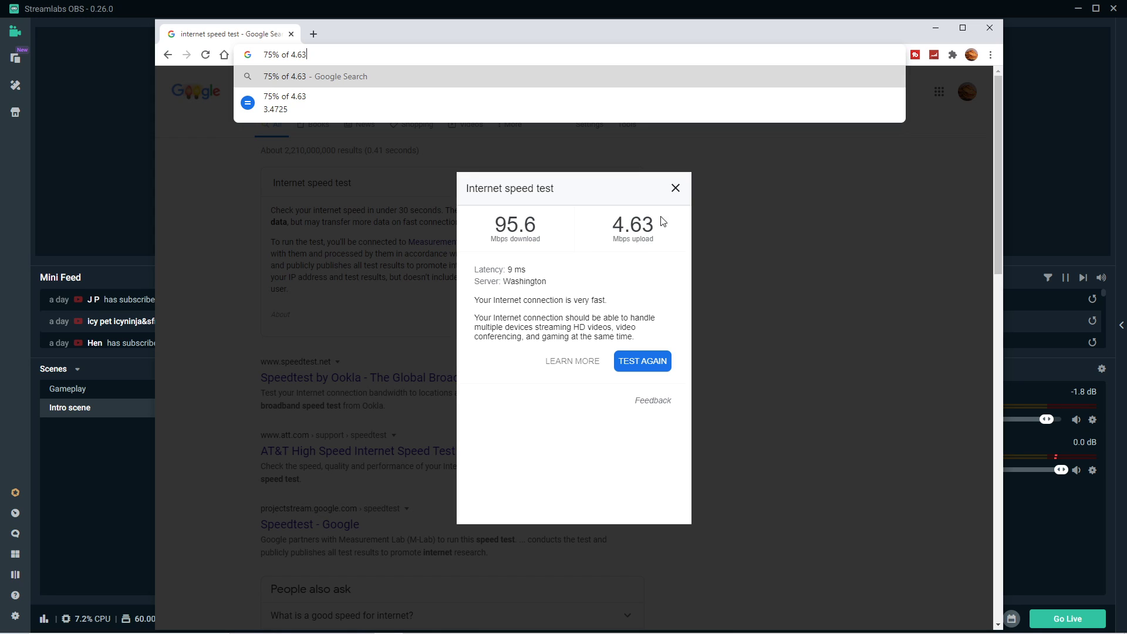
left_click(676, 189)
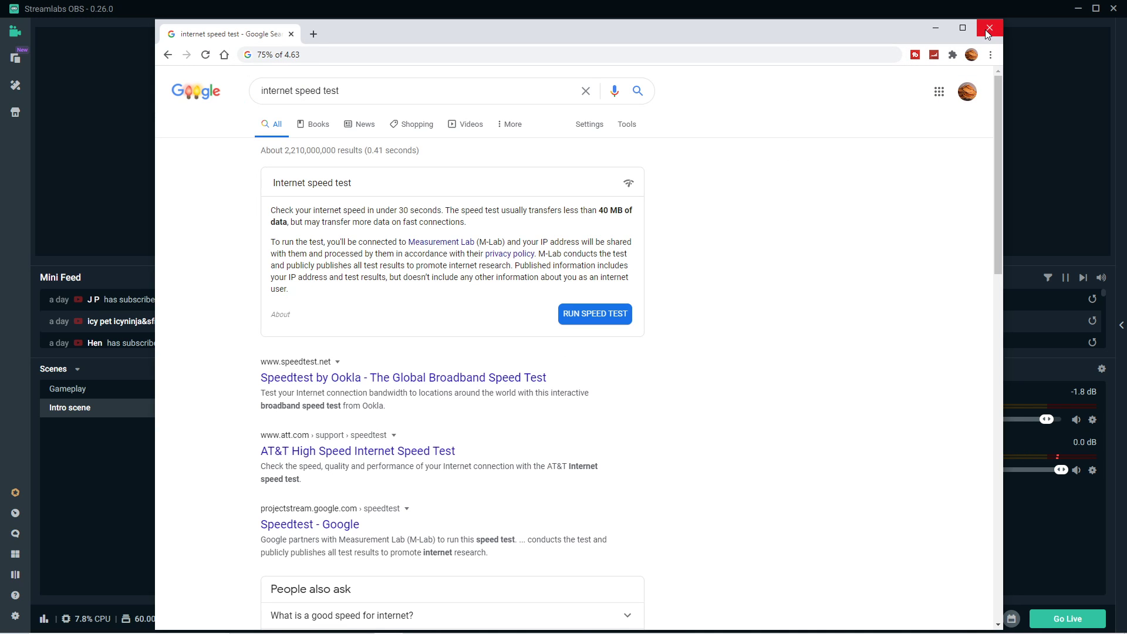
left_click(935, 27)
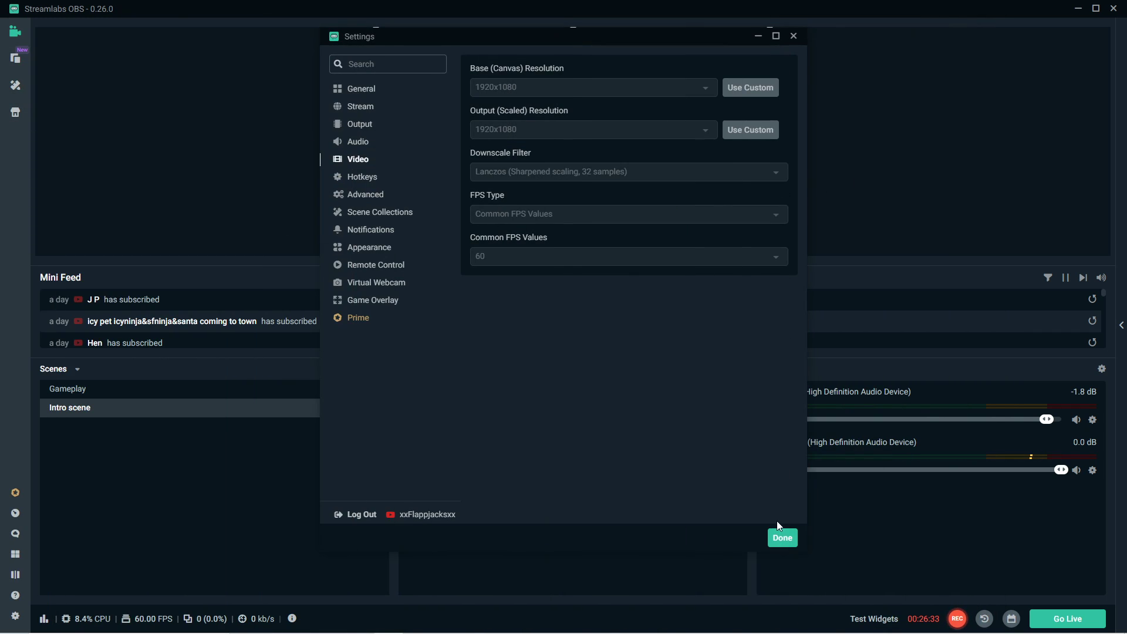
left_click(781, 536)
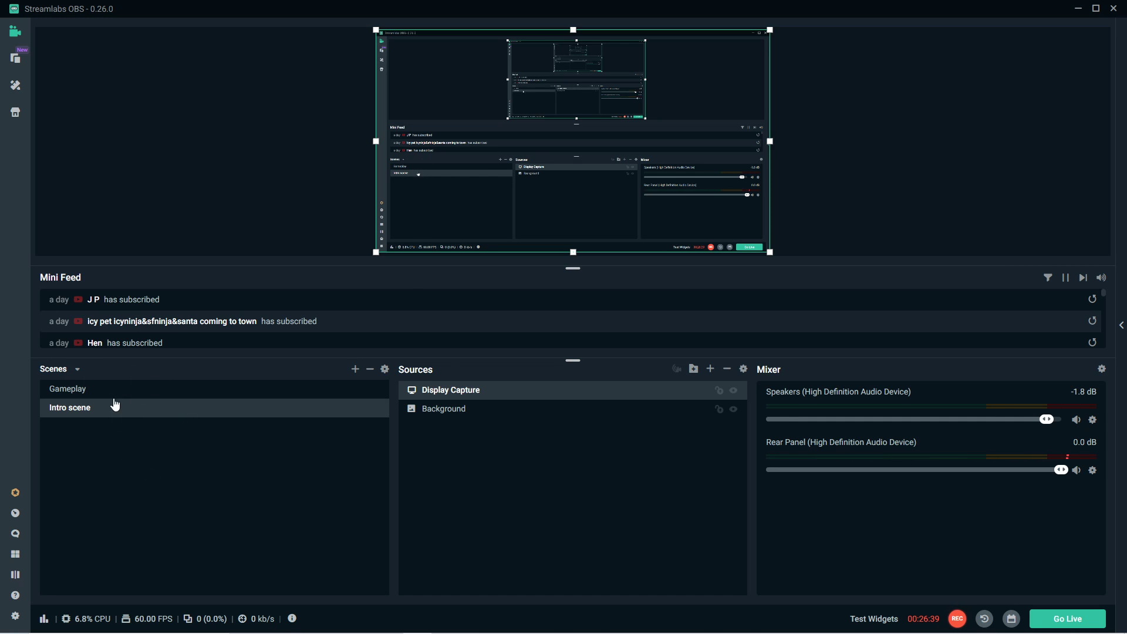
Switch between the Gameplay and Intro scene scenes to preview the current scene change.
left_click(84, 390)
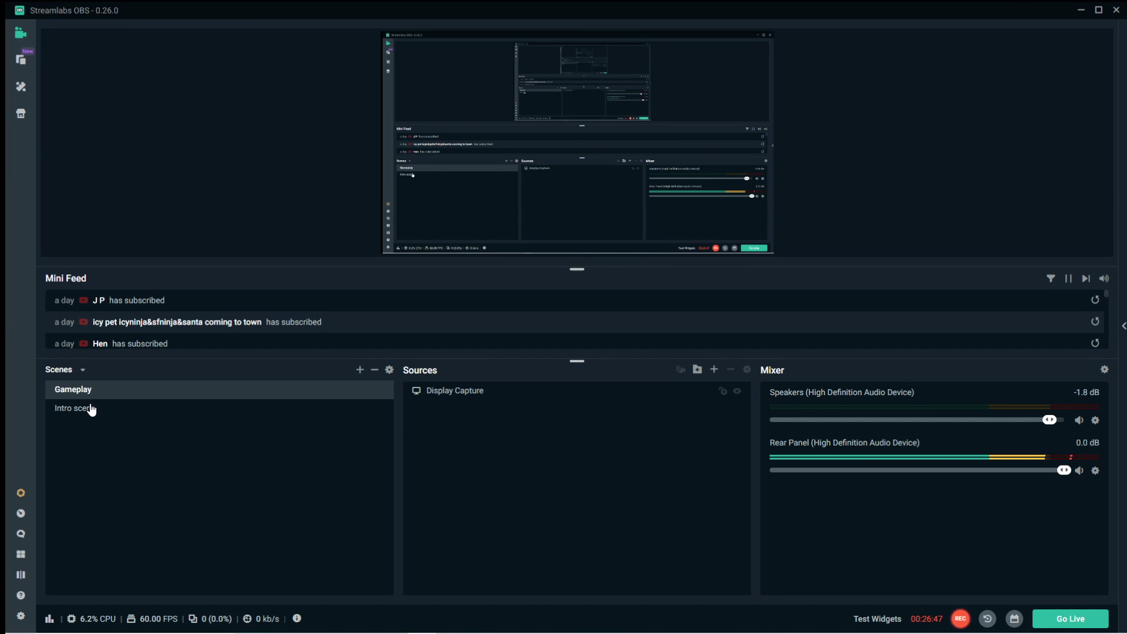
left_click(87, 408)
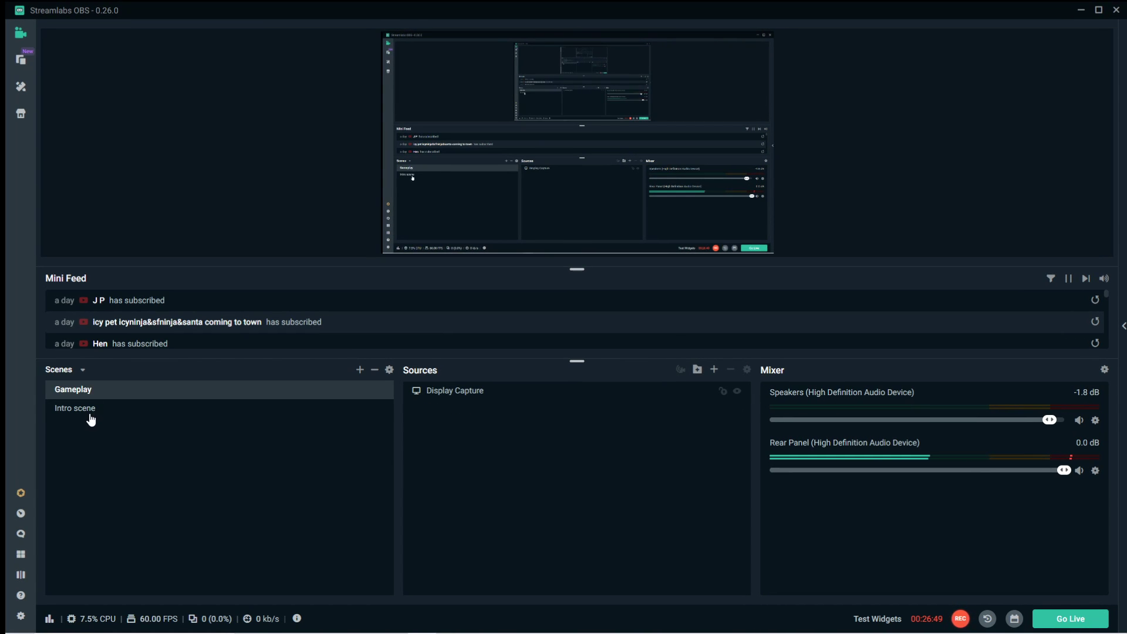
left_click(88, 412)
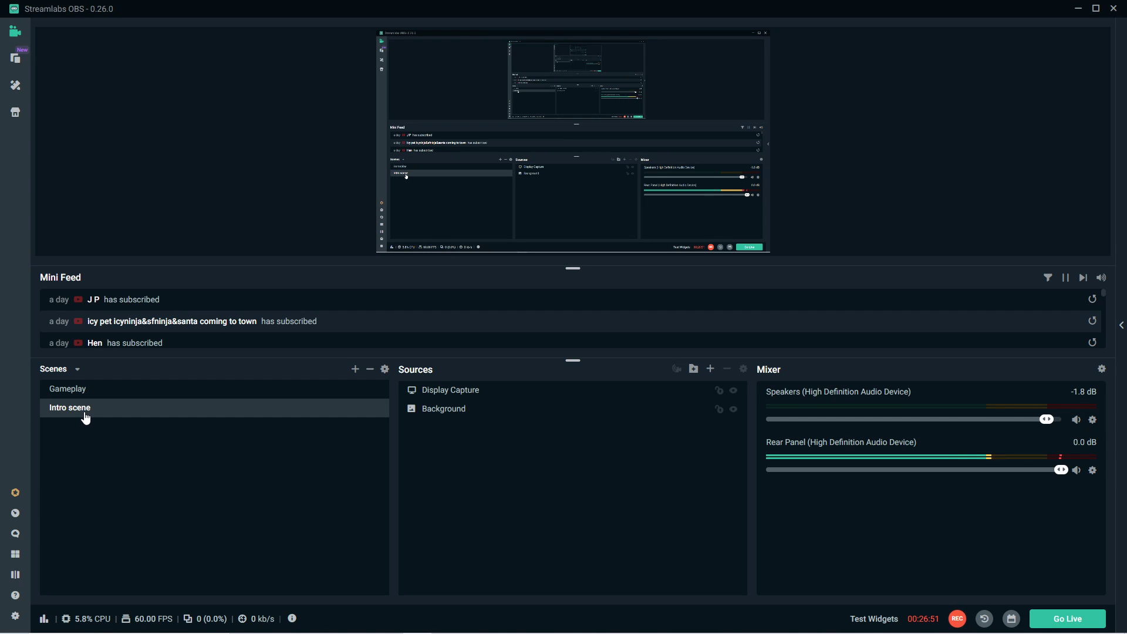
key("Up")
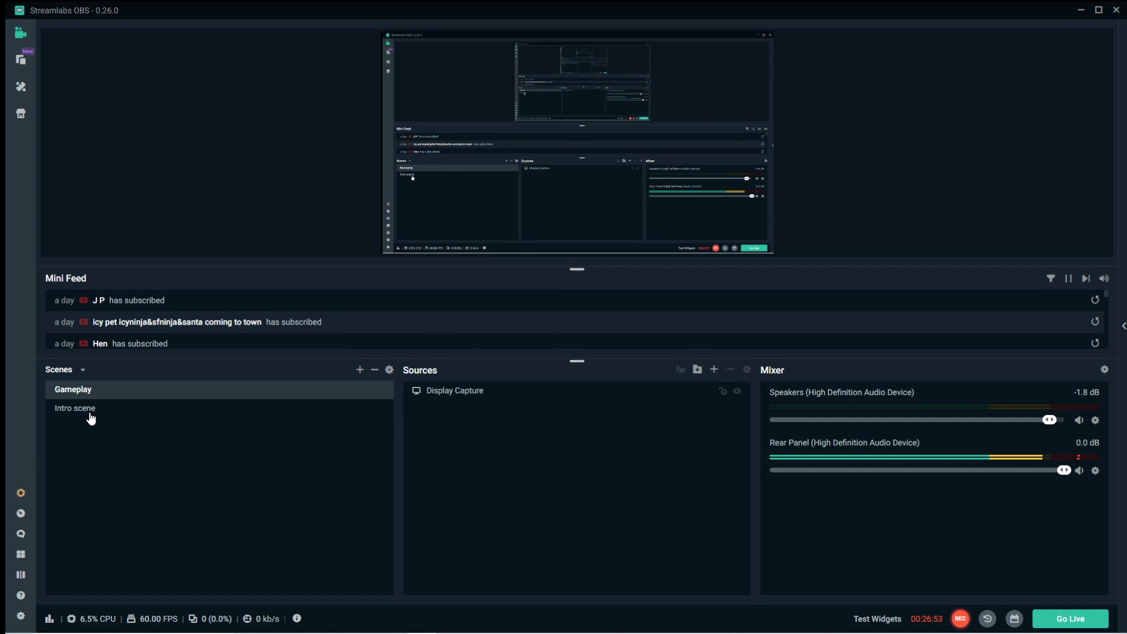
left_click(90, 415)
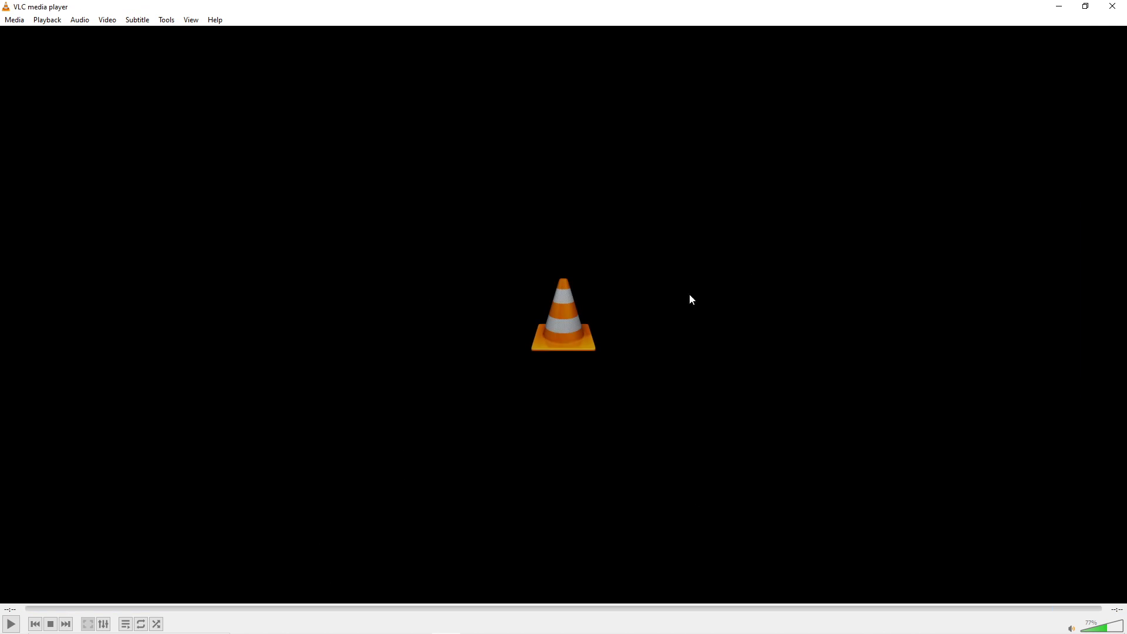
Return from VLC media player to Streamlabs OBS and alternate between both scenes again, ending on Intro scene.
double_click(1023, 11)
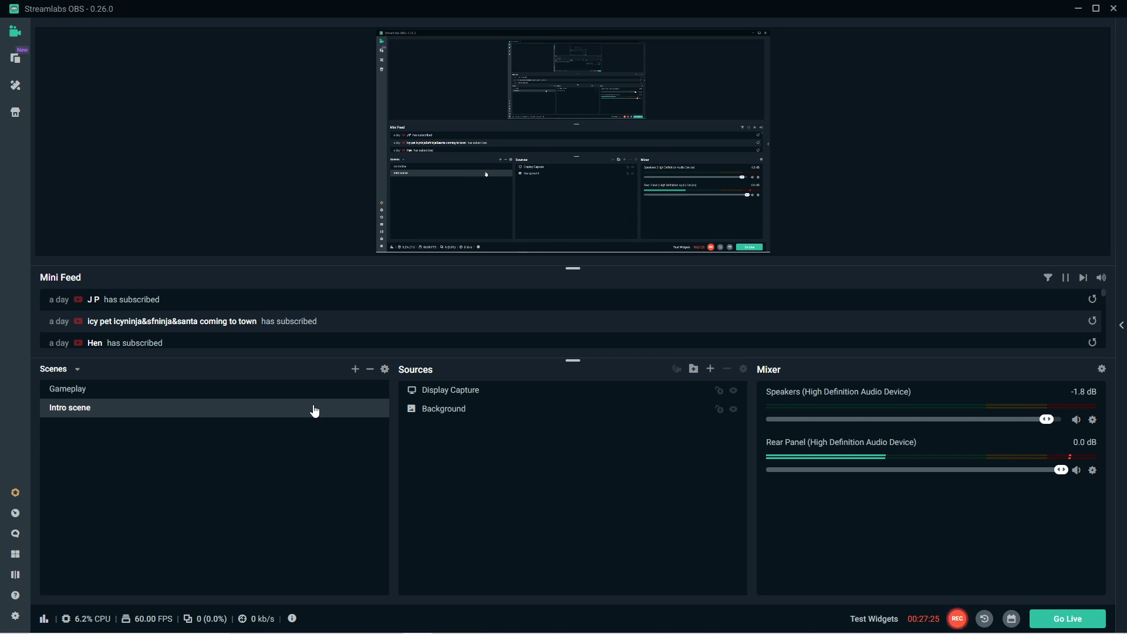
left_click(241, 390)
left_click(239, 411)
left_click(234, 392)
left_click(244, 408)
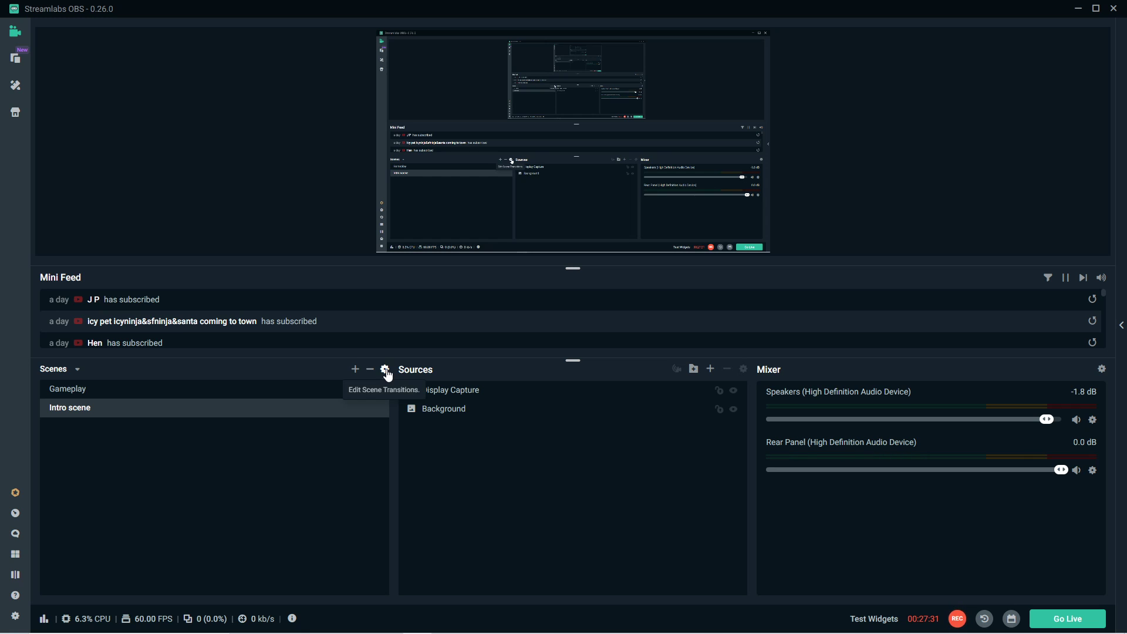
left_click(355, 370)
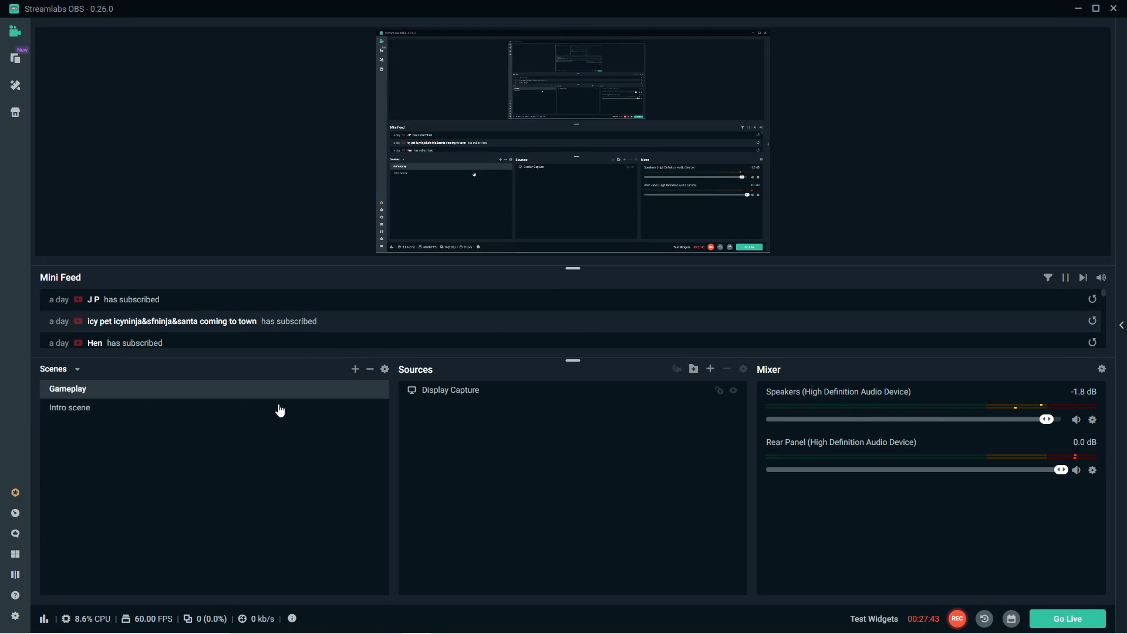
left_click(280, 410)
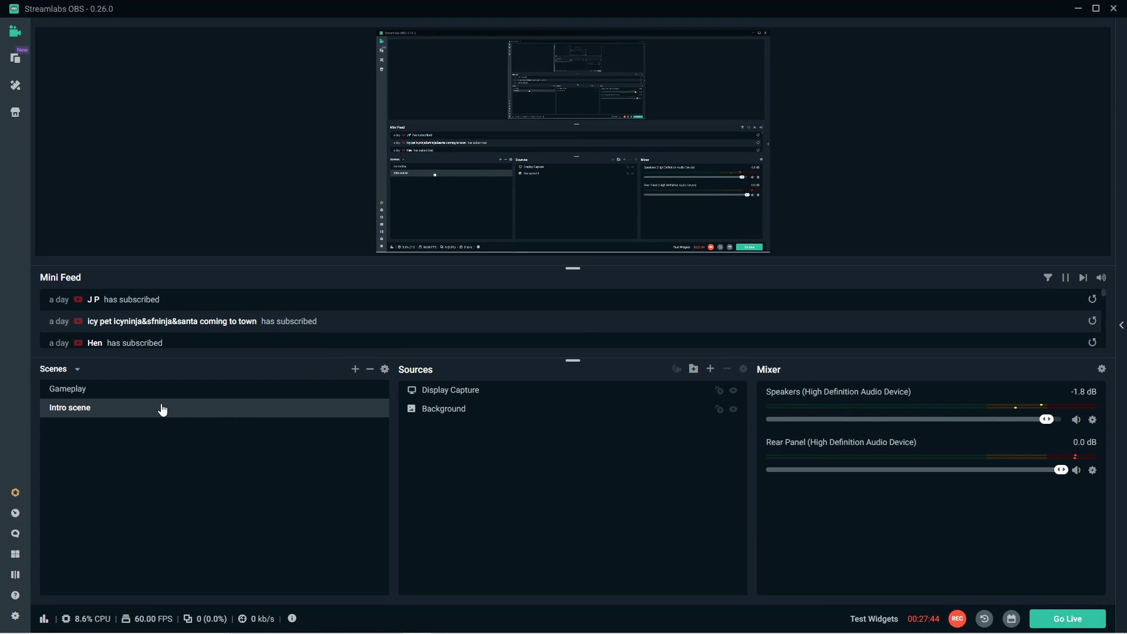
Add a new scene transition and set its type to Stinger.
left_click(385, 371)
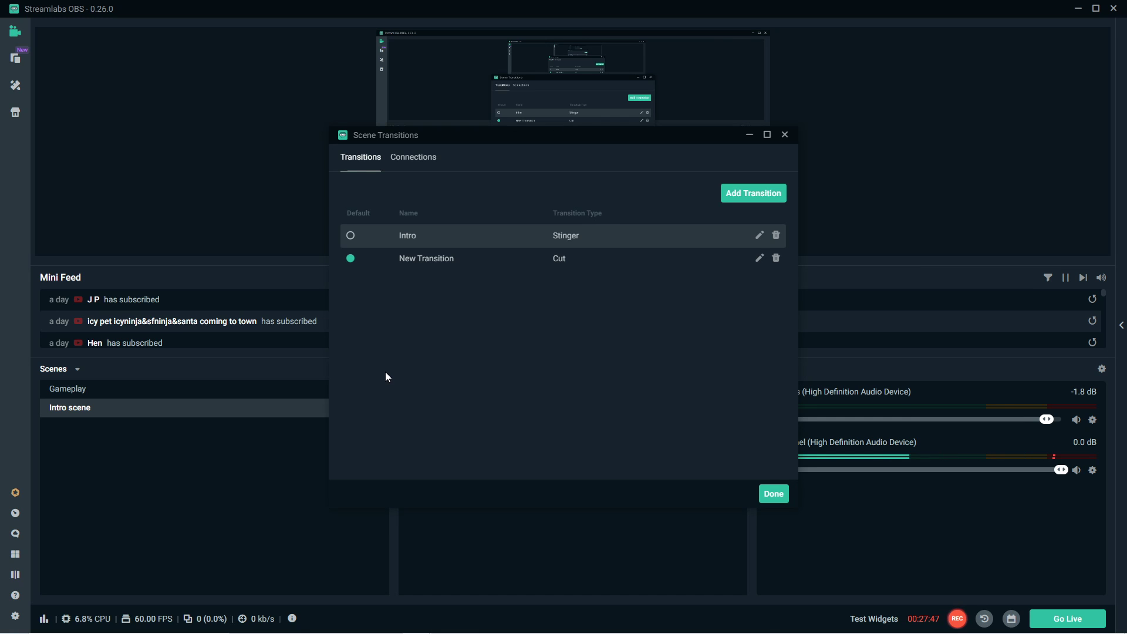
left_click(733, 192)
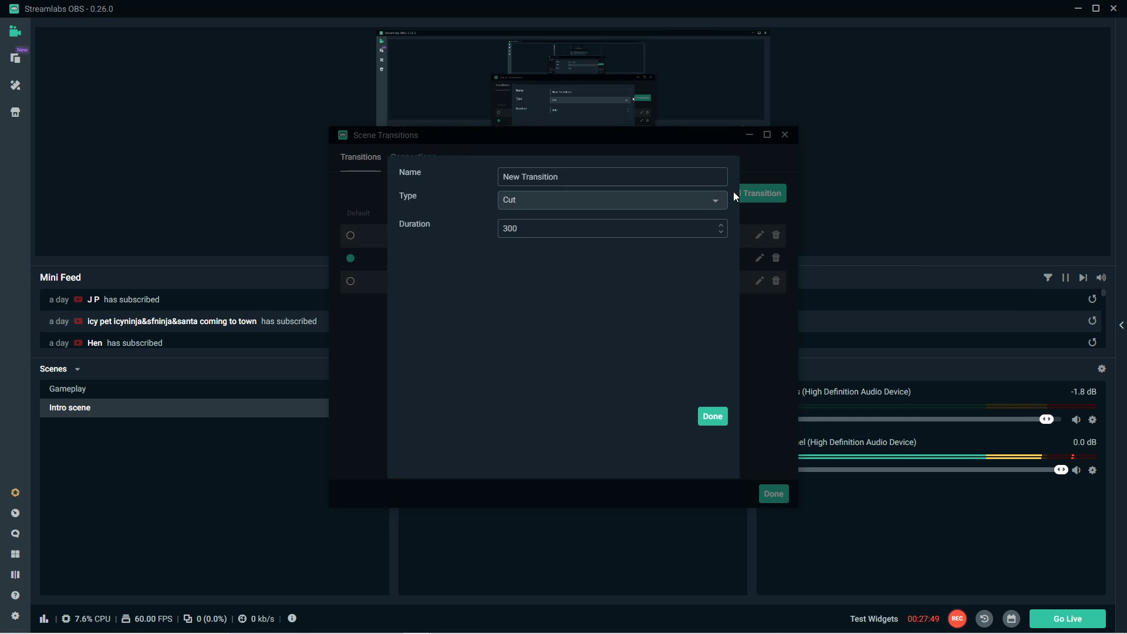
left_click(574, 198)
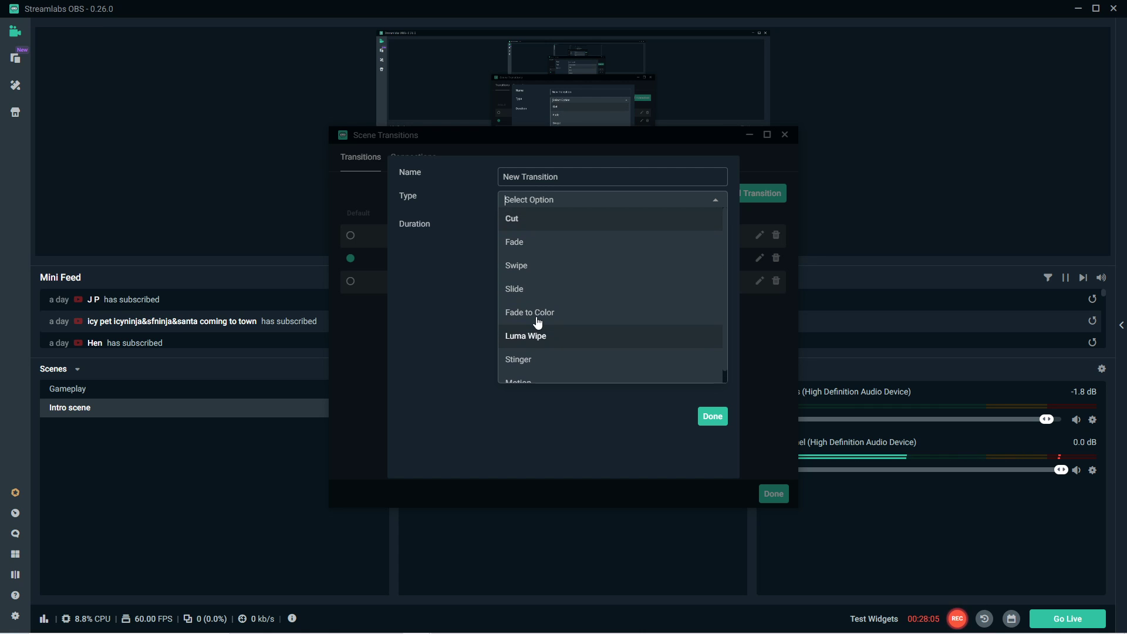
left_click(531, 361)
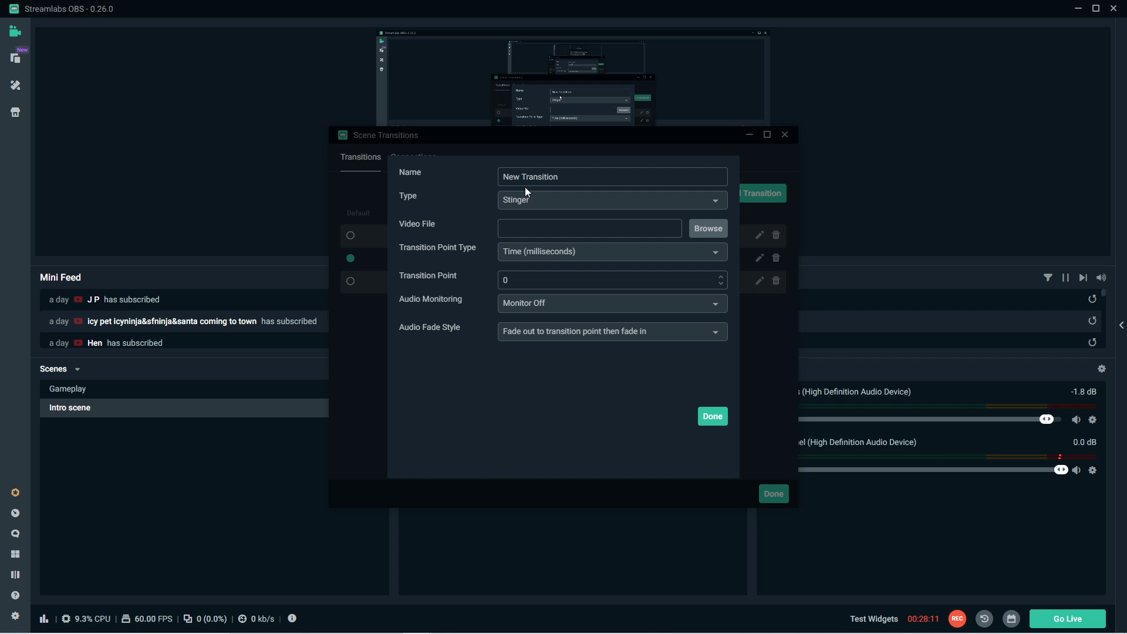
Name the stinger transition "Intro to streams" and load intro 20001-0256.mkv from the Desktop as its video file.
left_click_drag(565, 177, 496, 177)
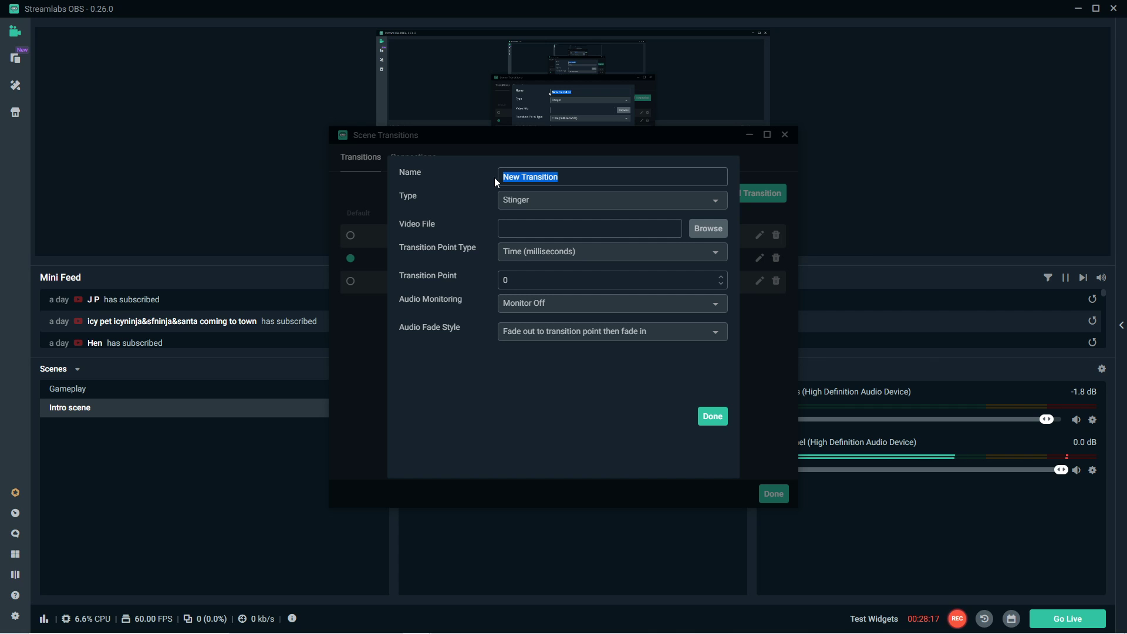
type("Int")
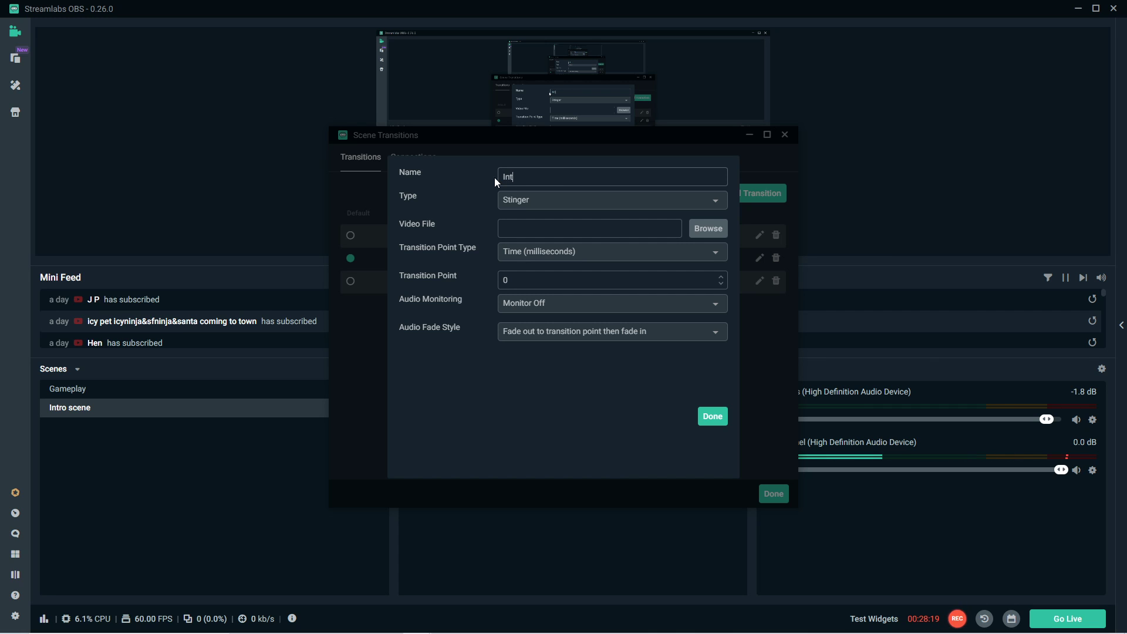
type("ro to streams")
left_click(698, 234)
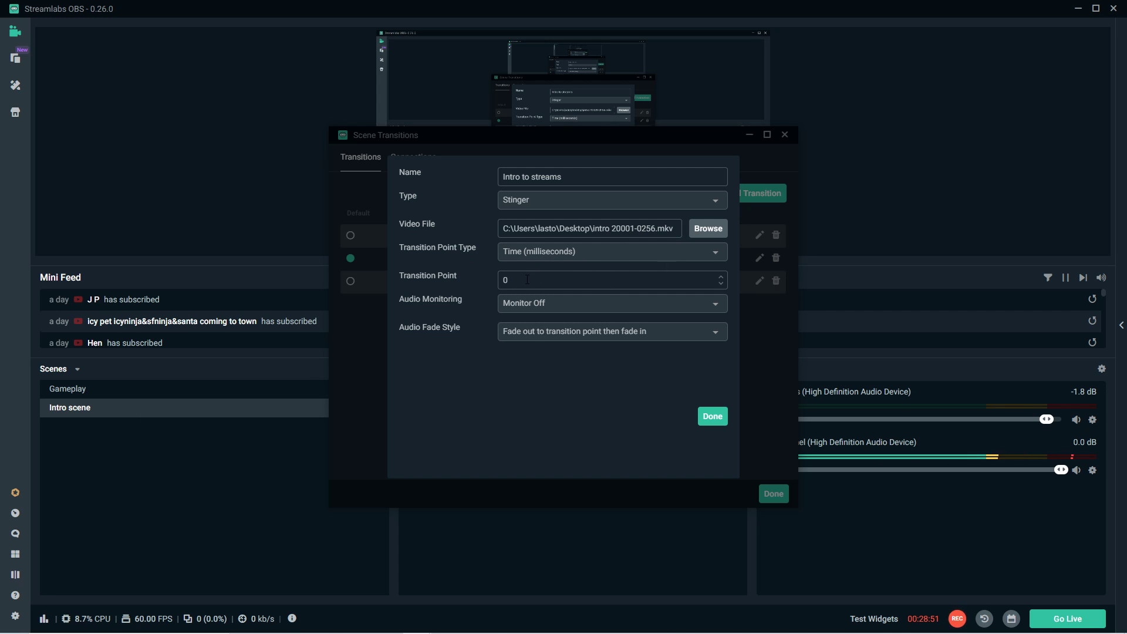
Review the stinger's audio options, choosing Monitor Off for monitoring and "Fade out to transition point then fade in" for the fade style.
left_click(537, 304)
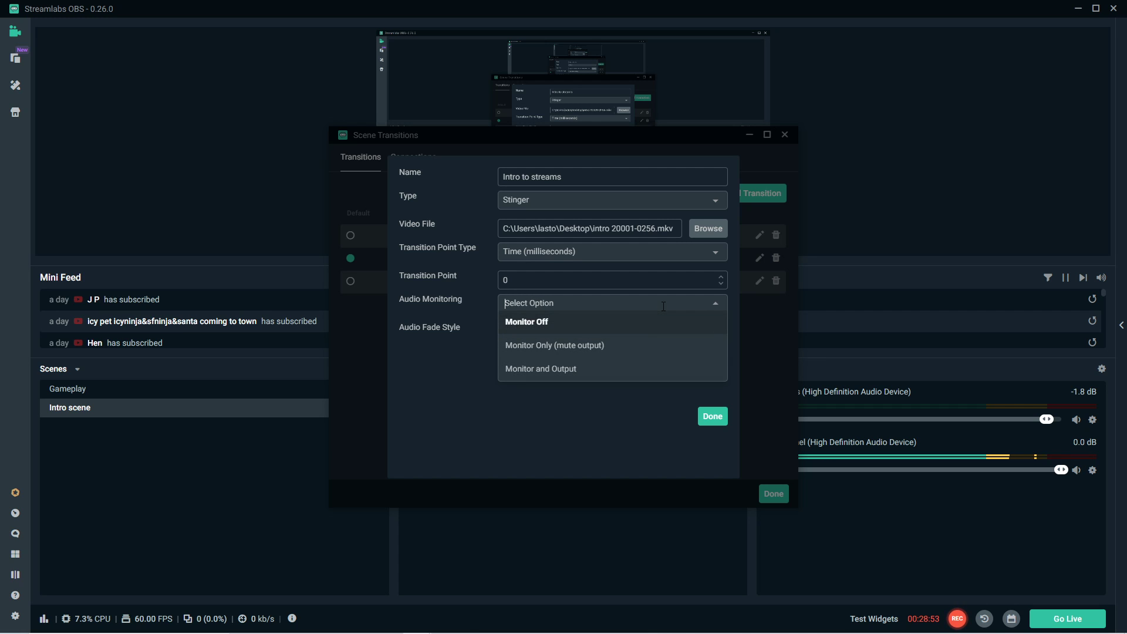
left_click(553, 329)
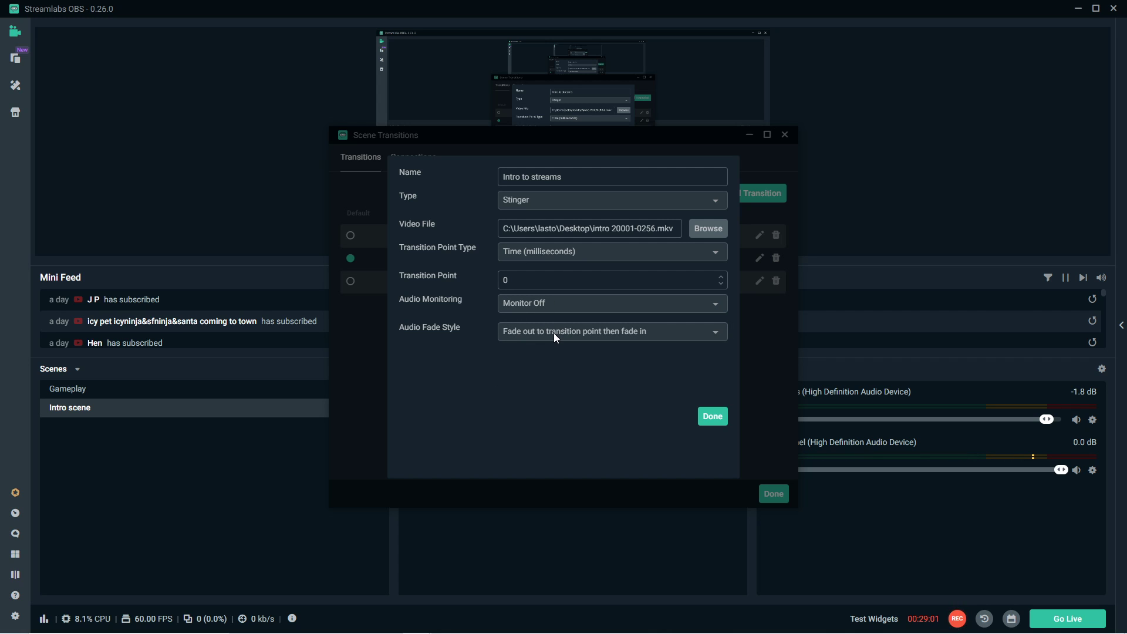
left_click(554, 333)
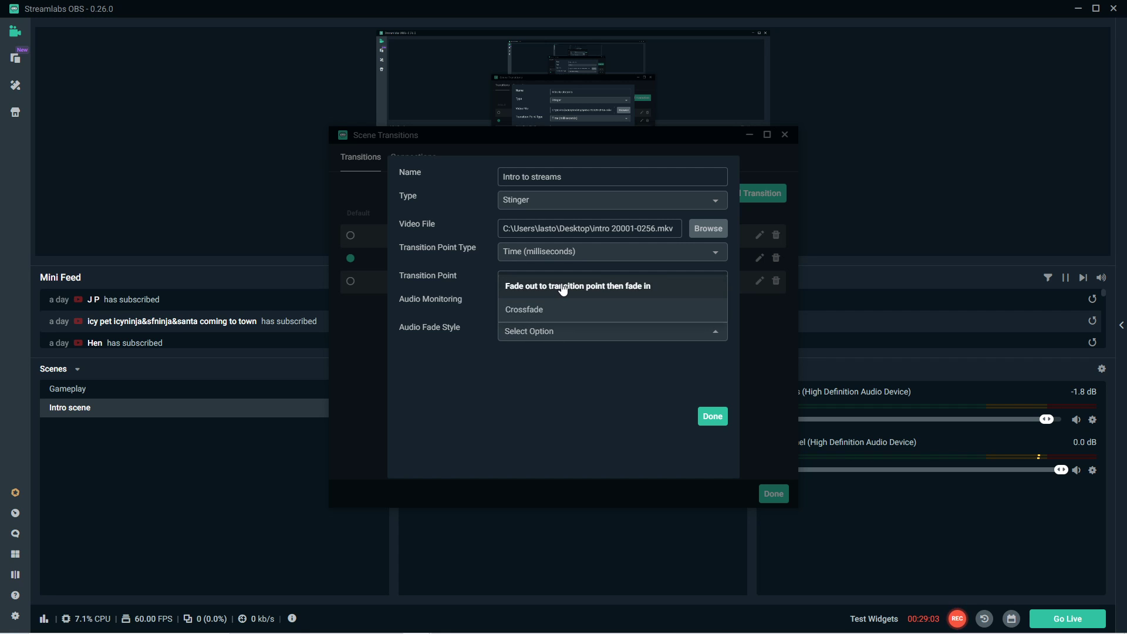
left_click(562, 287)
left_click(578, 303)
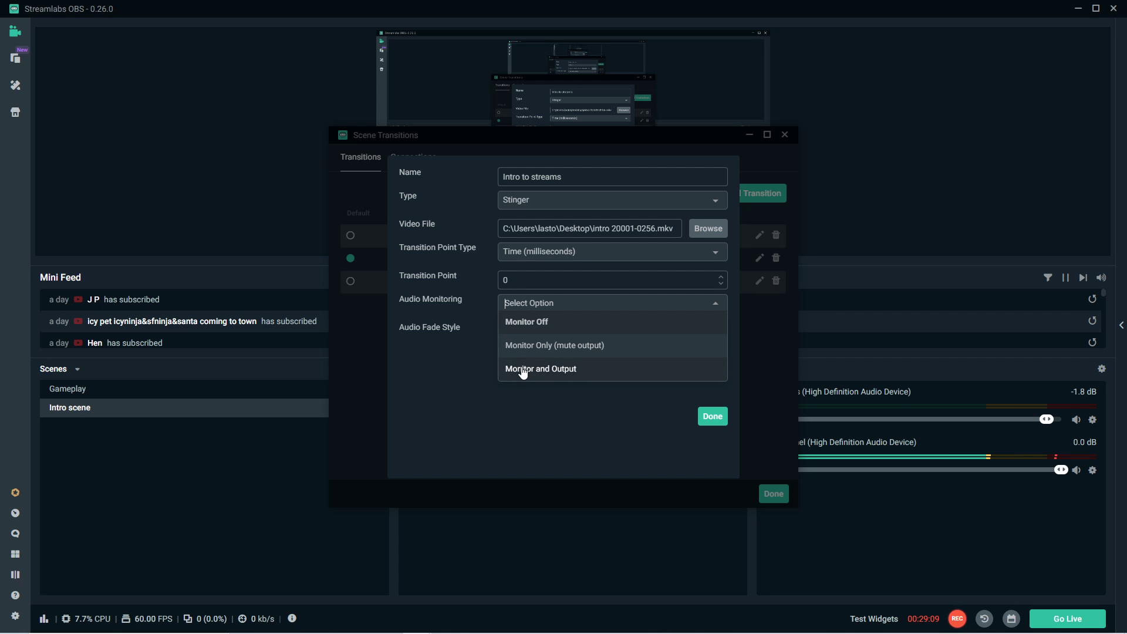
left_click(544, 324)
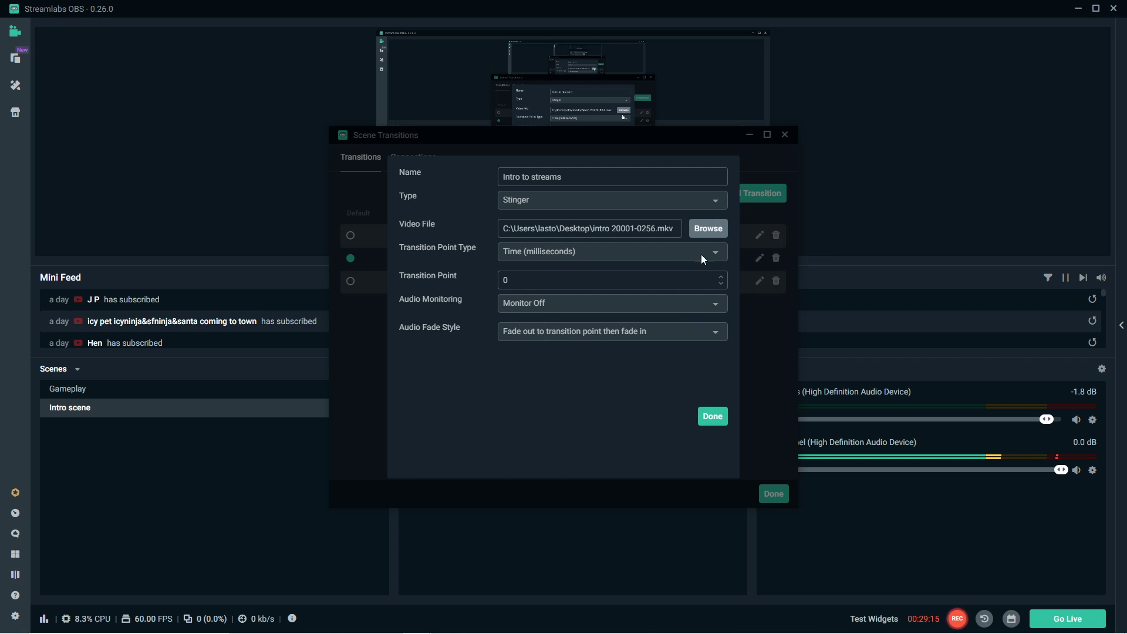
Save the stinger, make "Intro to streams" the default transition and close the Scene Transitions window.
left_click(711, 420)
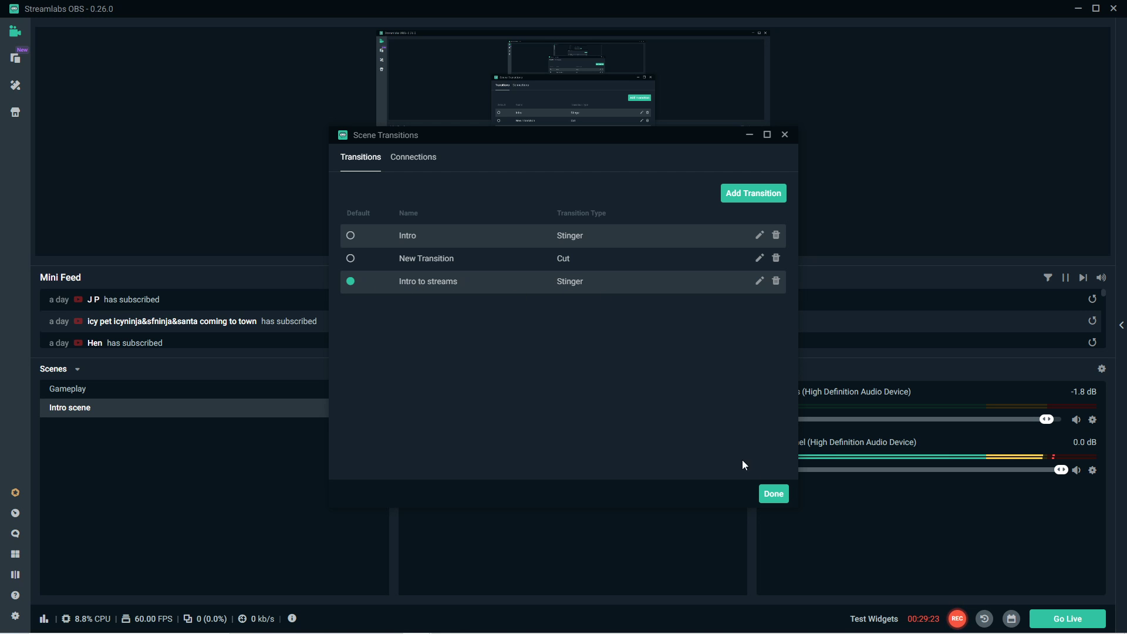
left_click(774, 494)
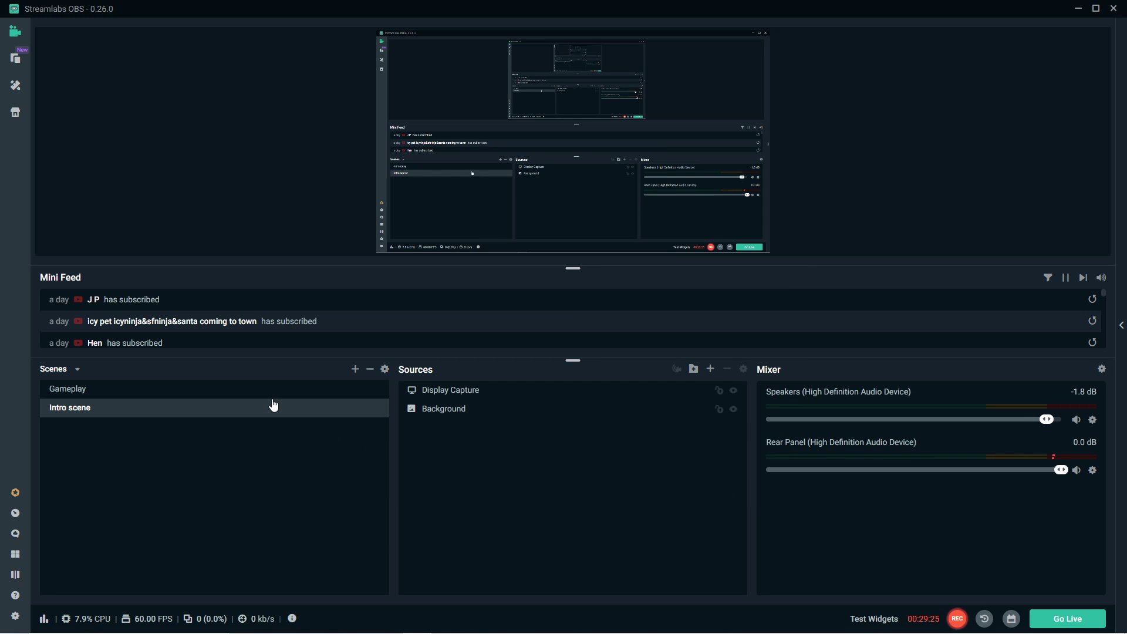